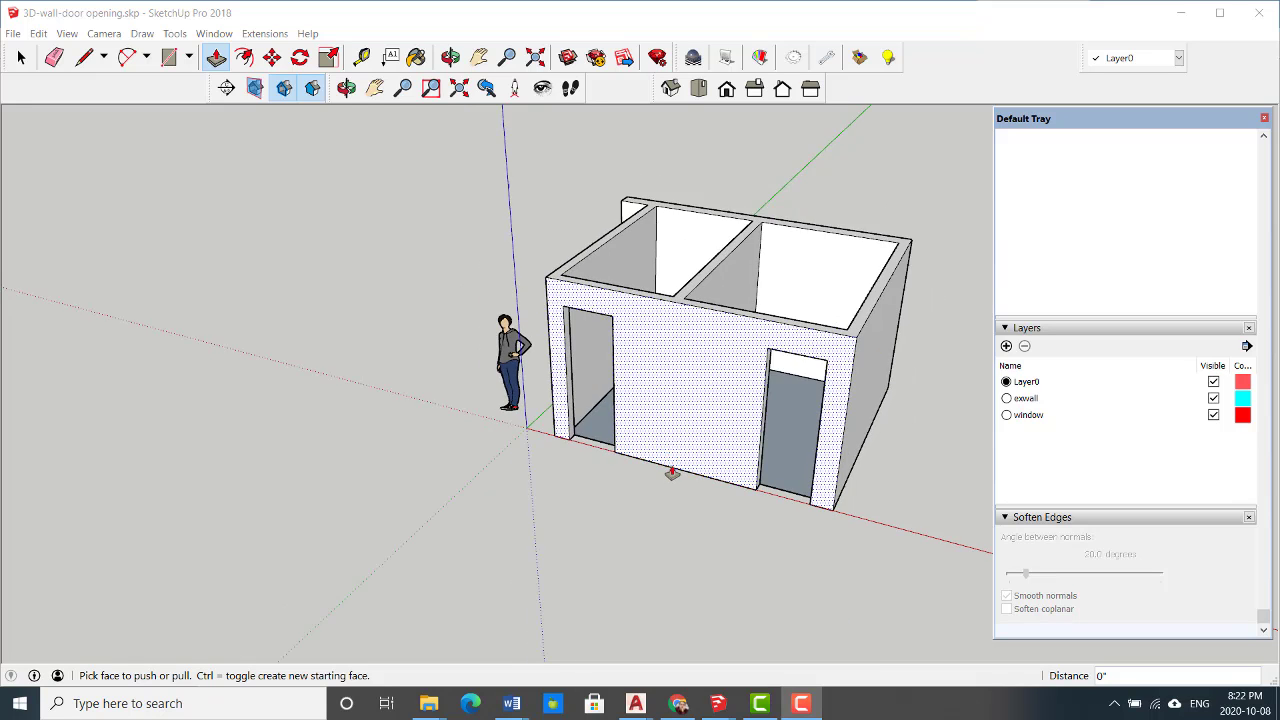
- Switch the wall model to X-ray and Back Edges display, then view the full front face
middle_click_drag(672, 465, 548, 421)
scroll(520, 489, "up", 3)
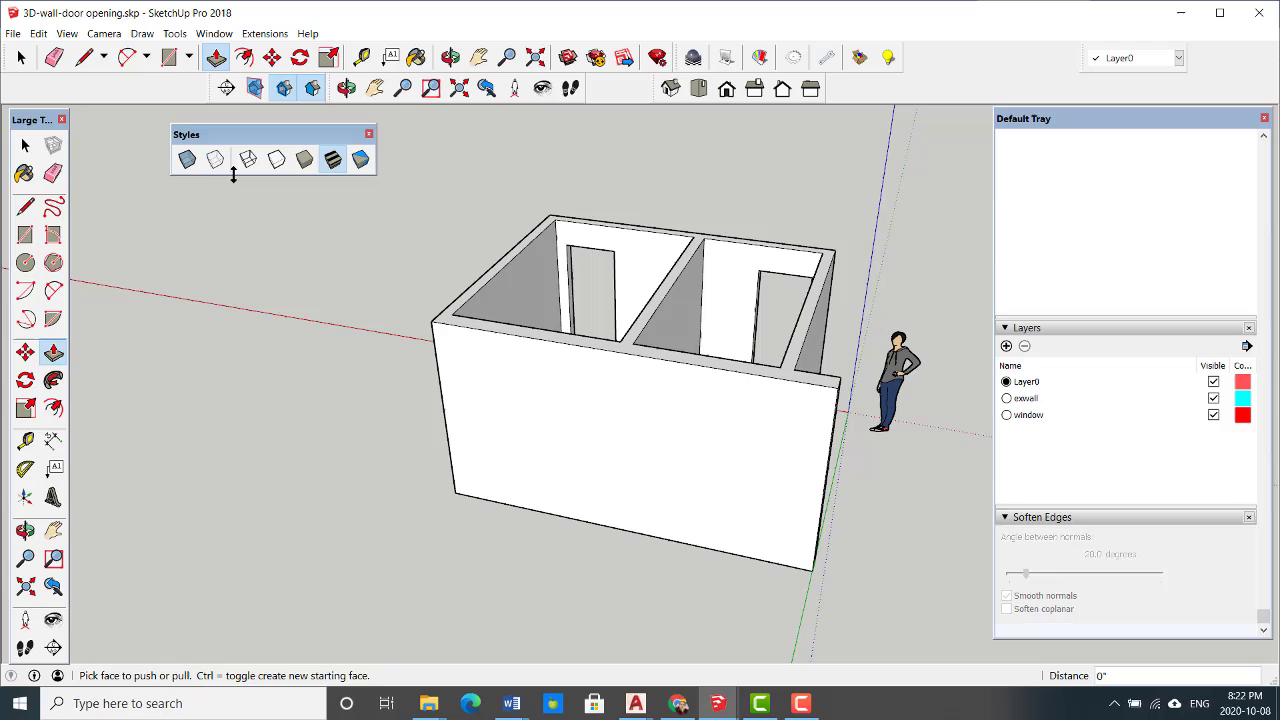
left_click(187, 161)
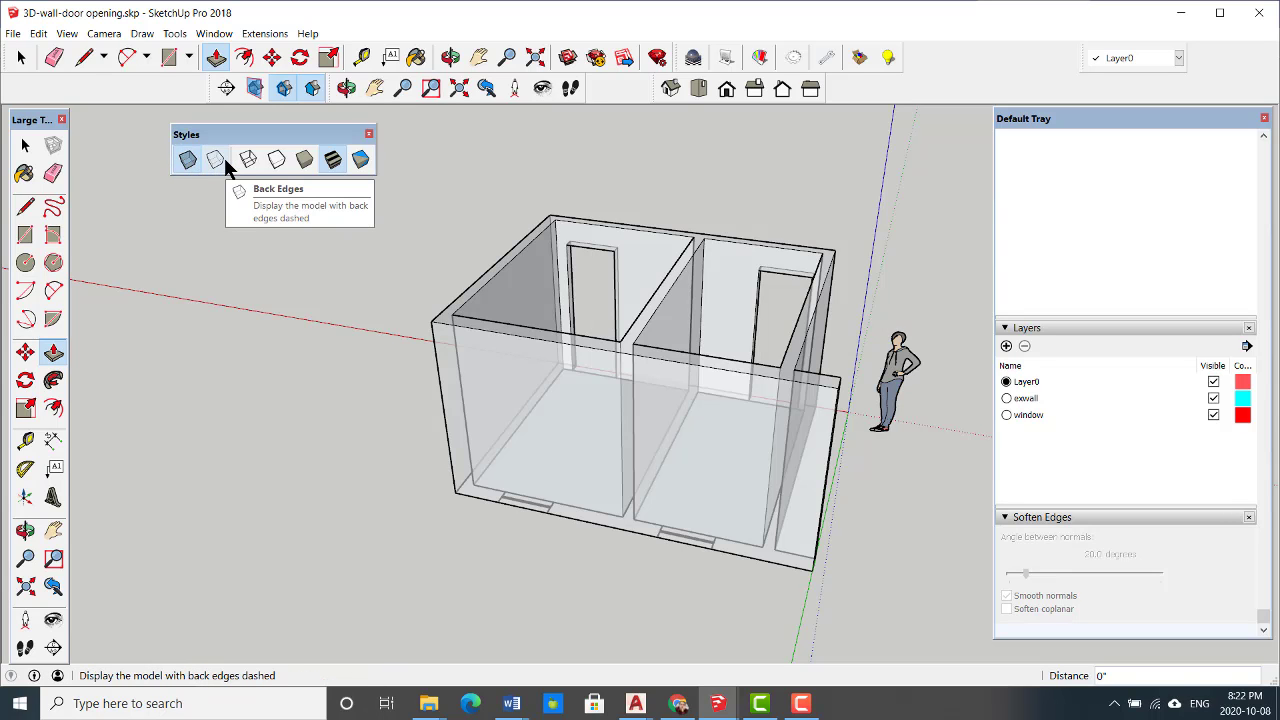
left_click(224, 157)
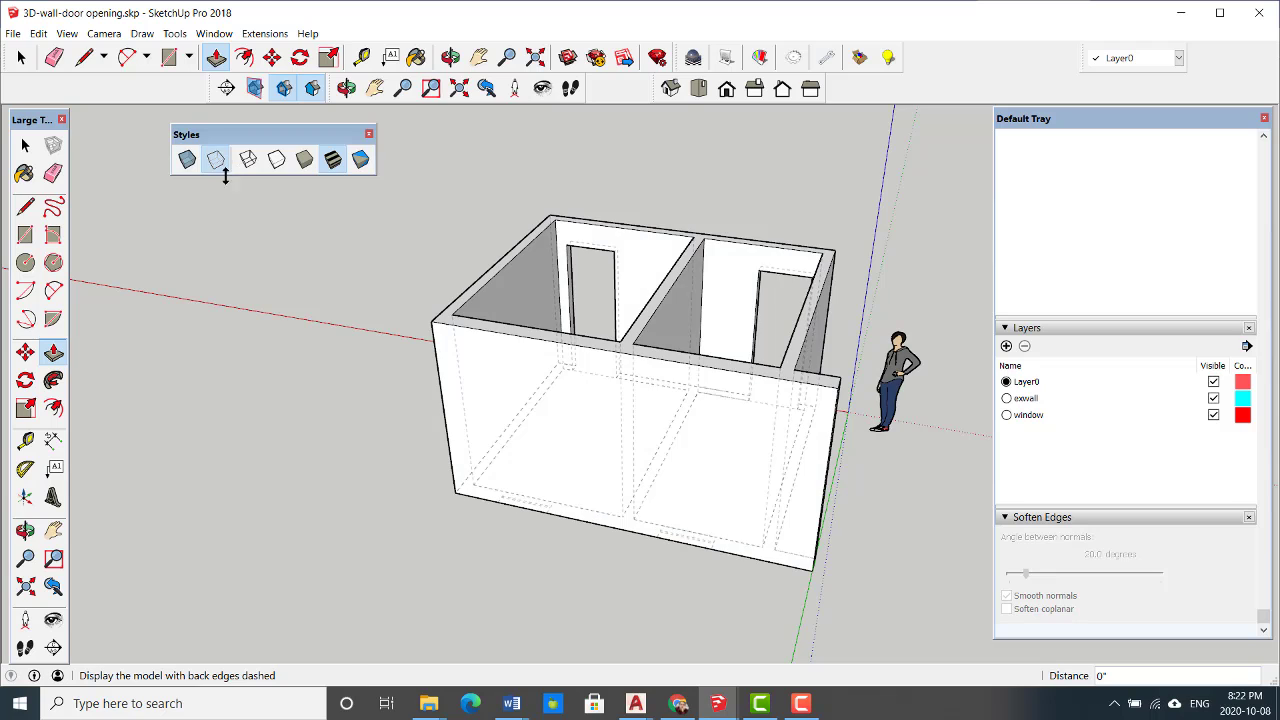
scroll(505, 520, "up", 5)
middle_click_drag(523, 509, 471, 613)
key("p")
scroll(480, 505, "up", 4)
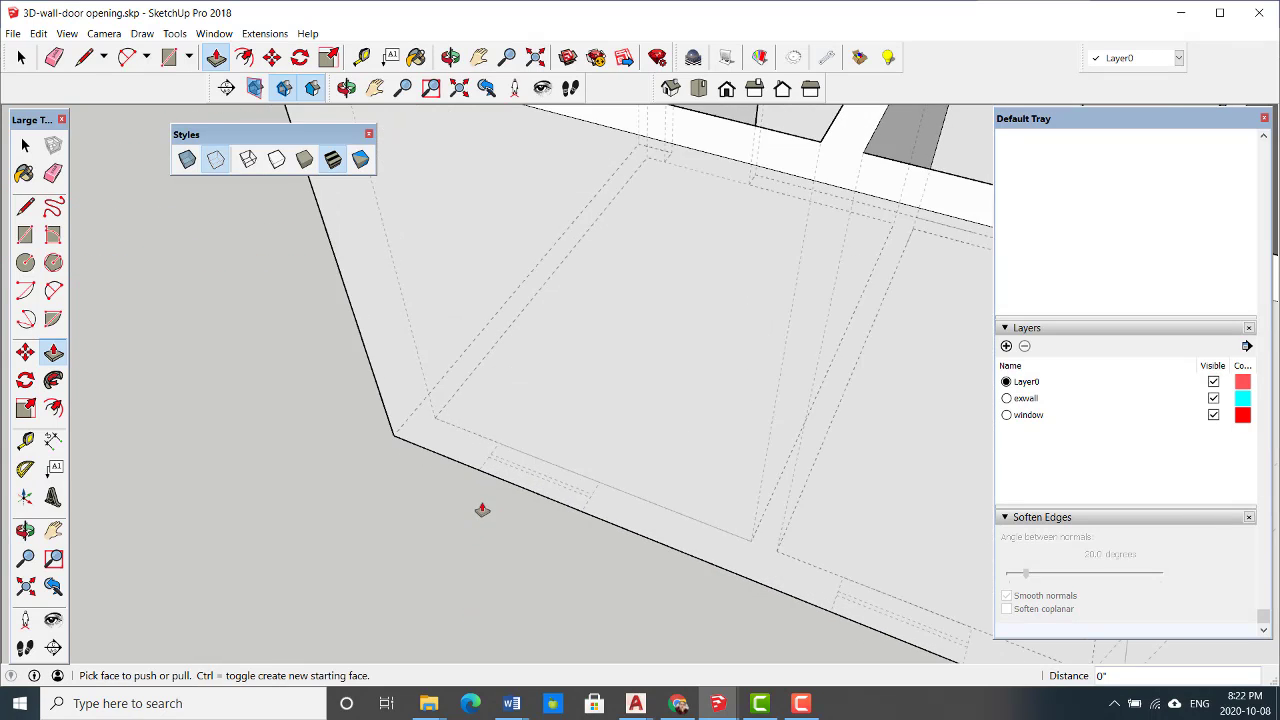
middle_click_drag(497, 449, 566, 309)
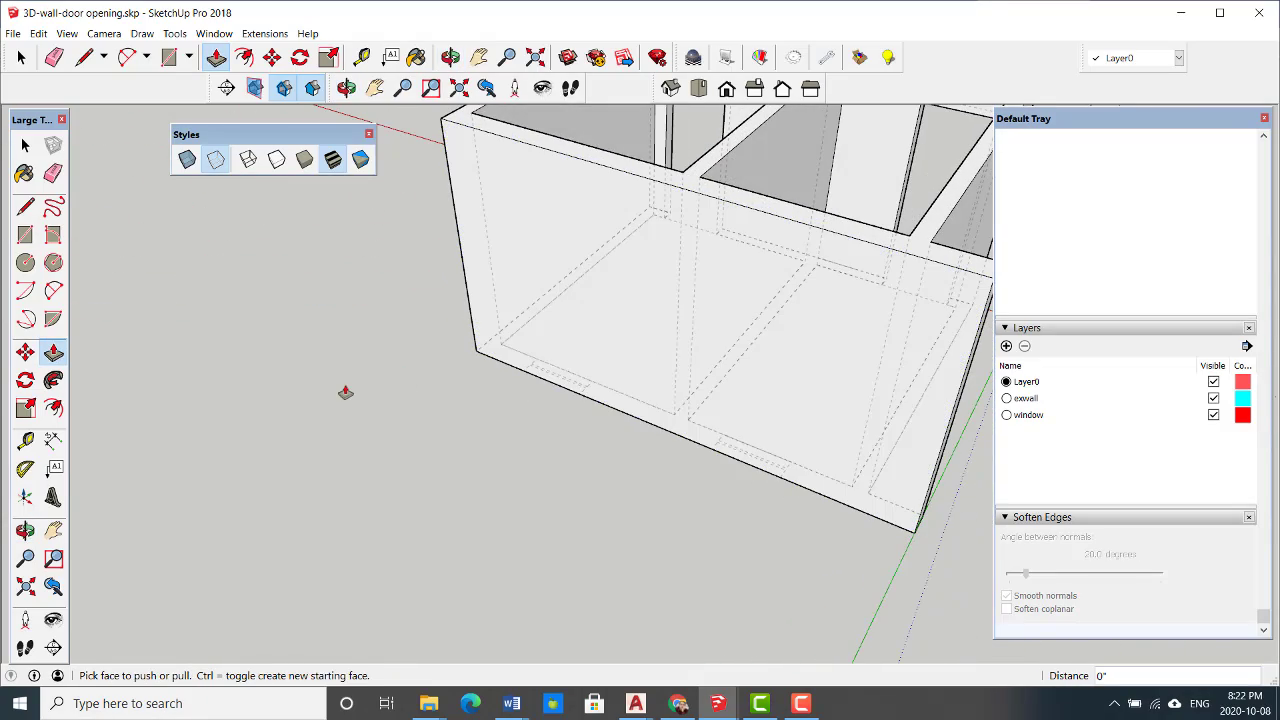
- Pull the first two vertical guides from the front wall's corner, 2' 3 1/2" apart
left_click(25, 440)
scroll(474, 325, "up", 3)
left_click(466, 303)
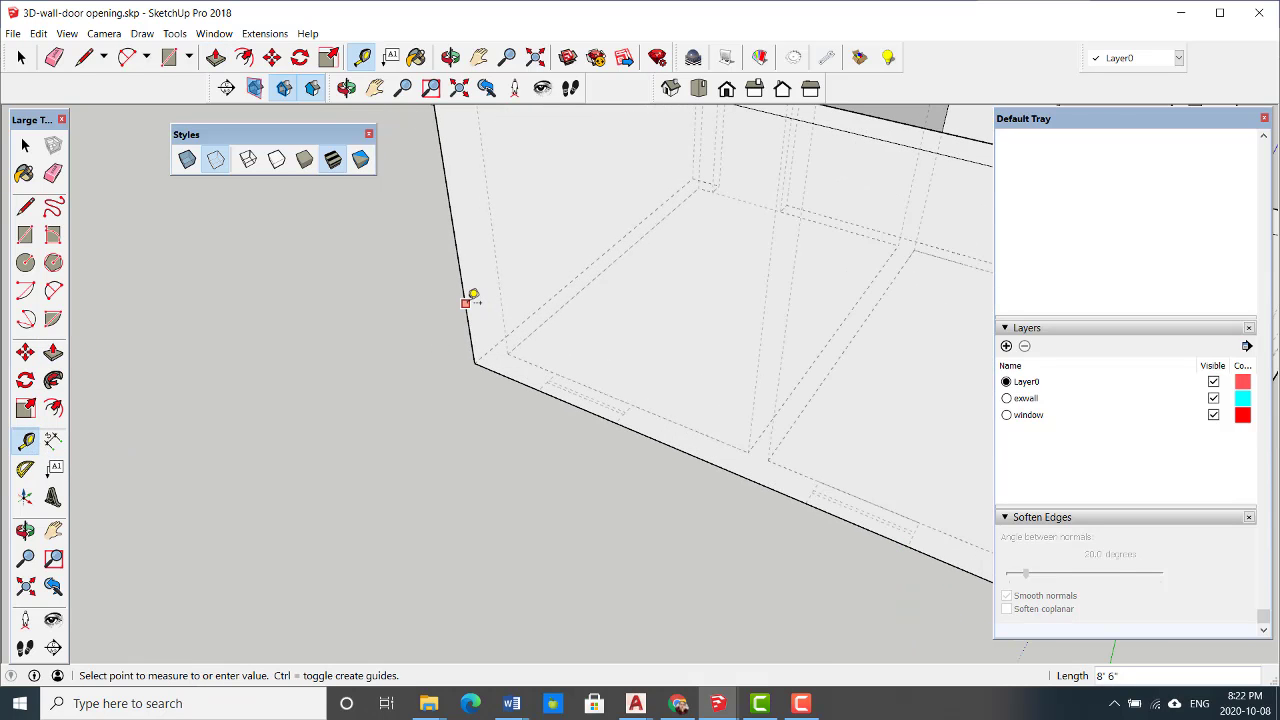
scroll(515, 385, "up", 3)
left_click(555, 383)
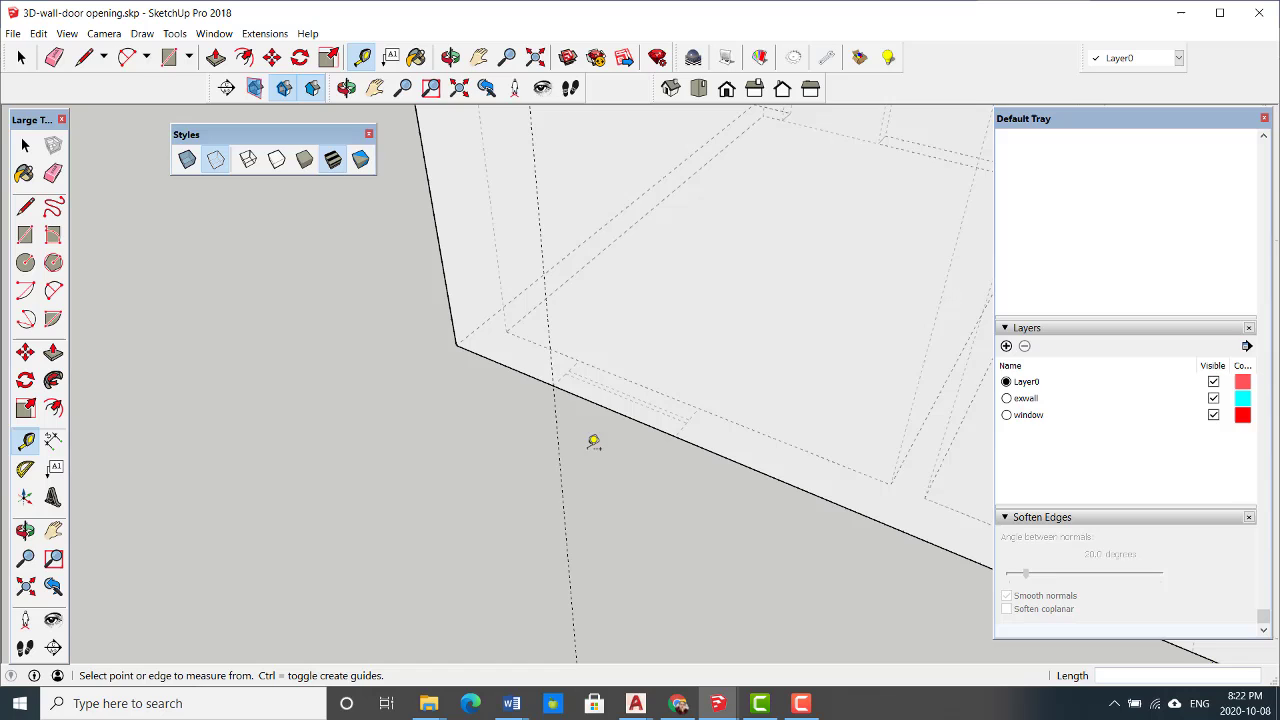
left_click(557, 434)
scroll(676, 432, "up", 1)
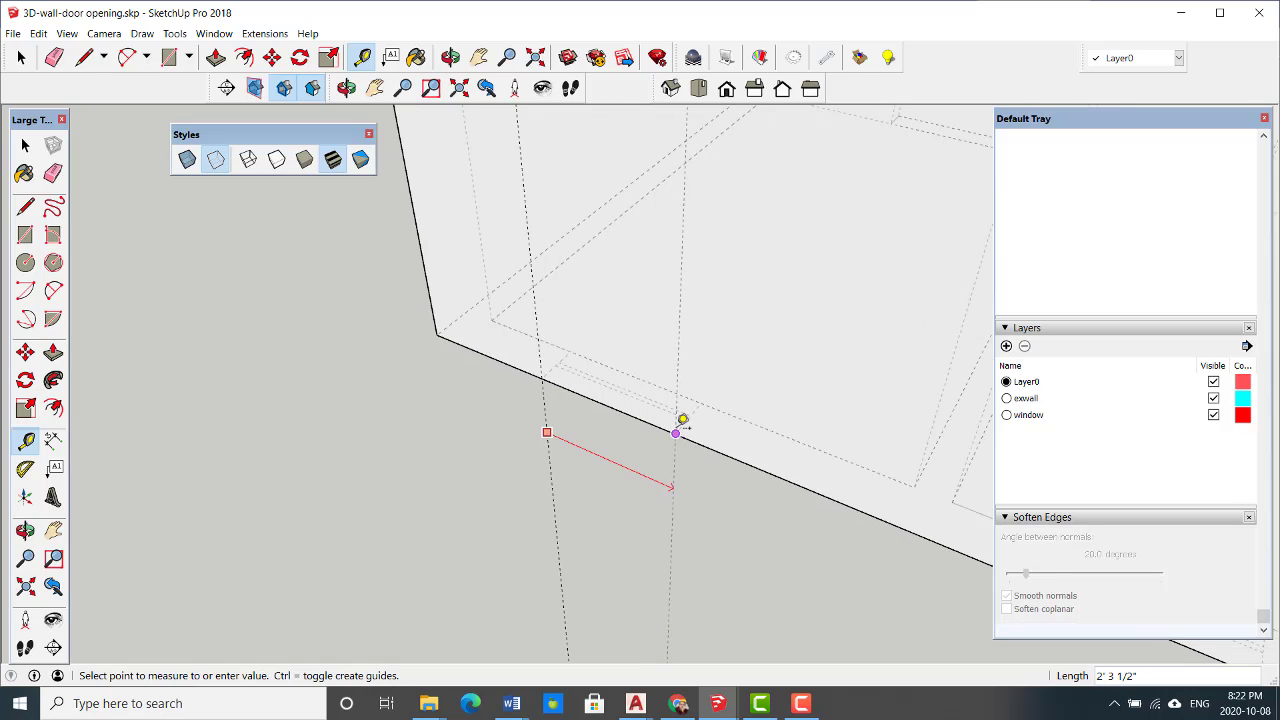
left_click(677, 431)
- Add two more vertical guides 2' 3 1/2" apart along the front wall's base
scroll(455, 393, "down", 5)
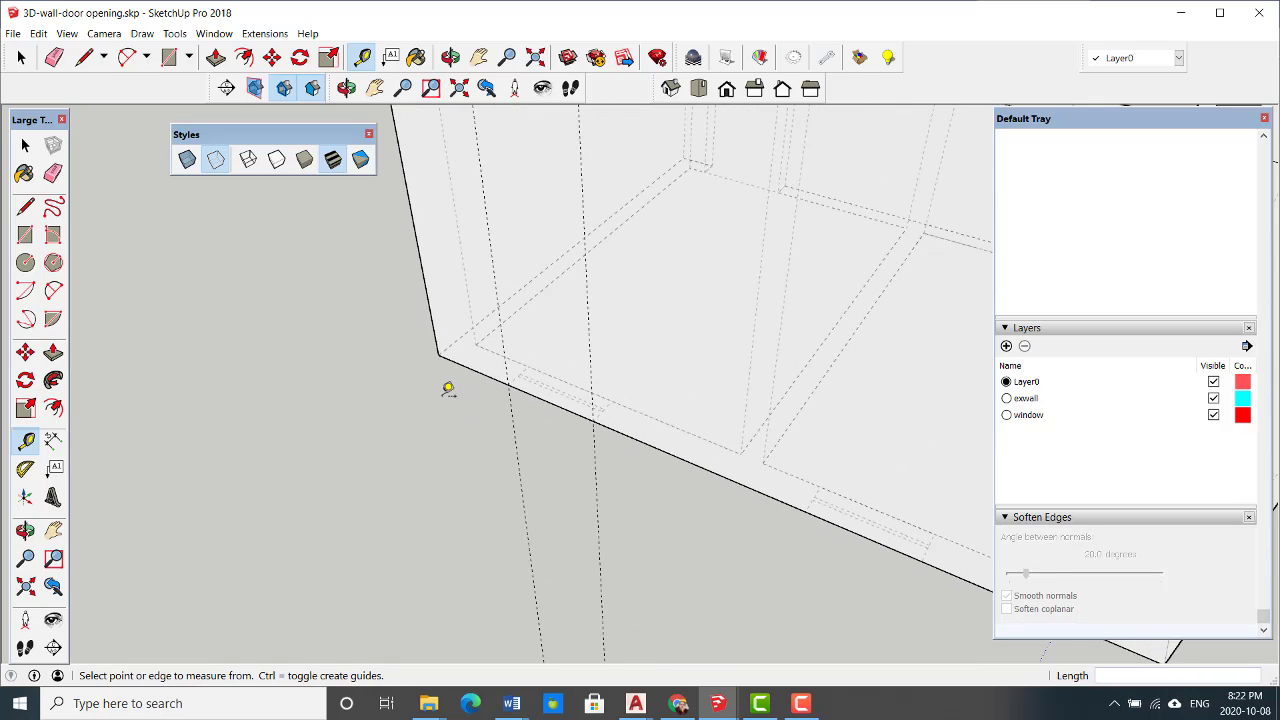
scroll(555, 488, "up", 2)
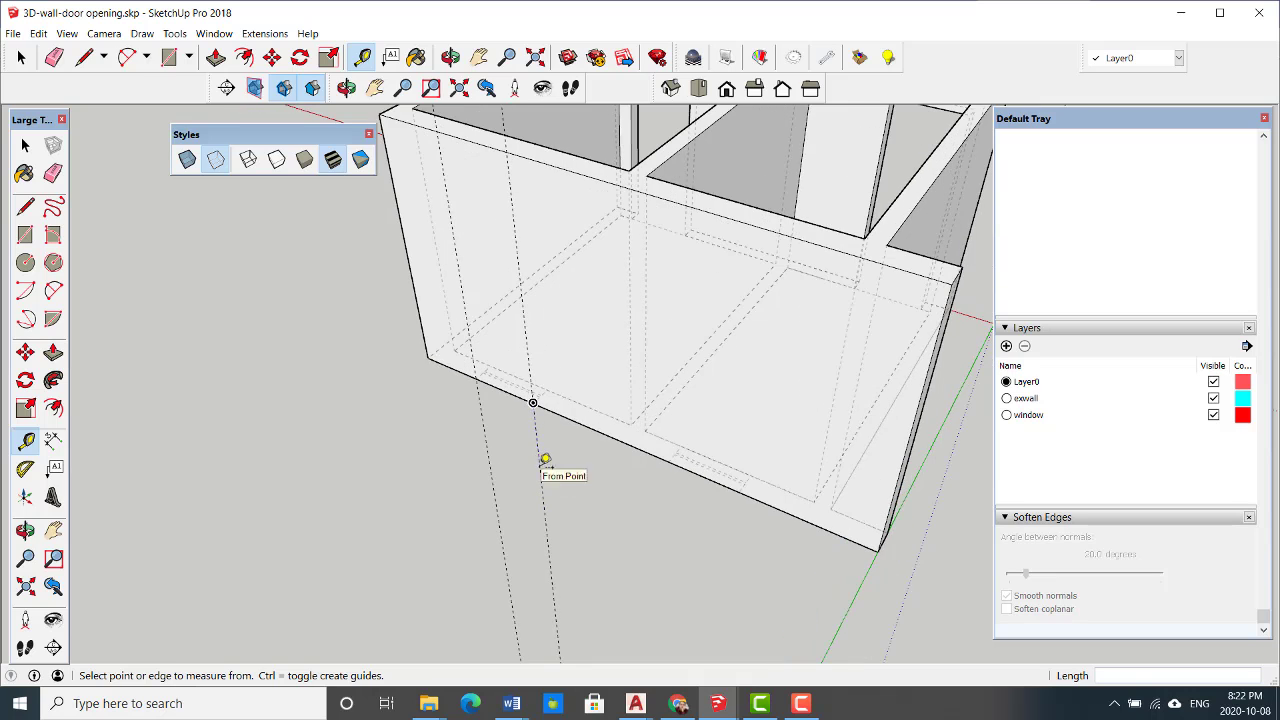
left_click(540, 457)
scroll(672, 468, "up", 1)
scroll(672, 468, "up", 1)
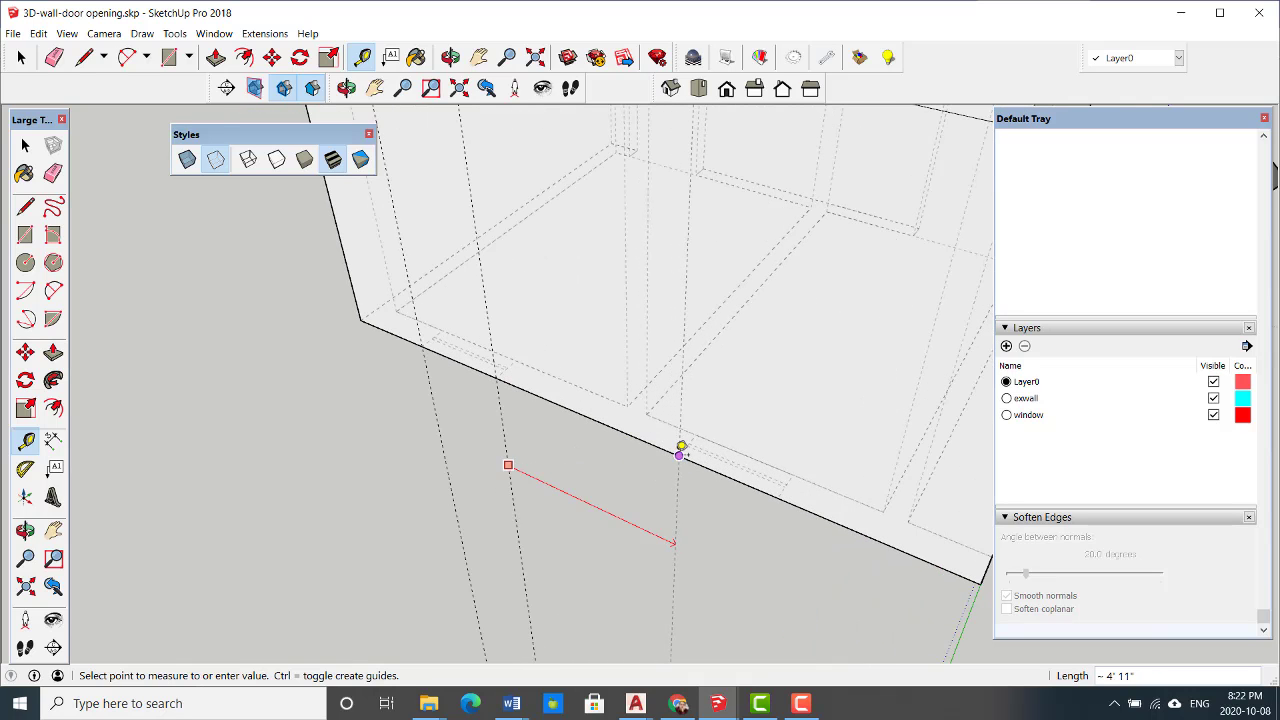
left_click(679, 456)
left_click(679, 470)
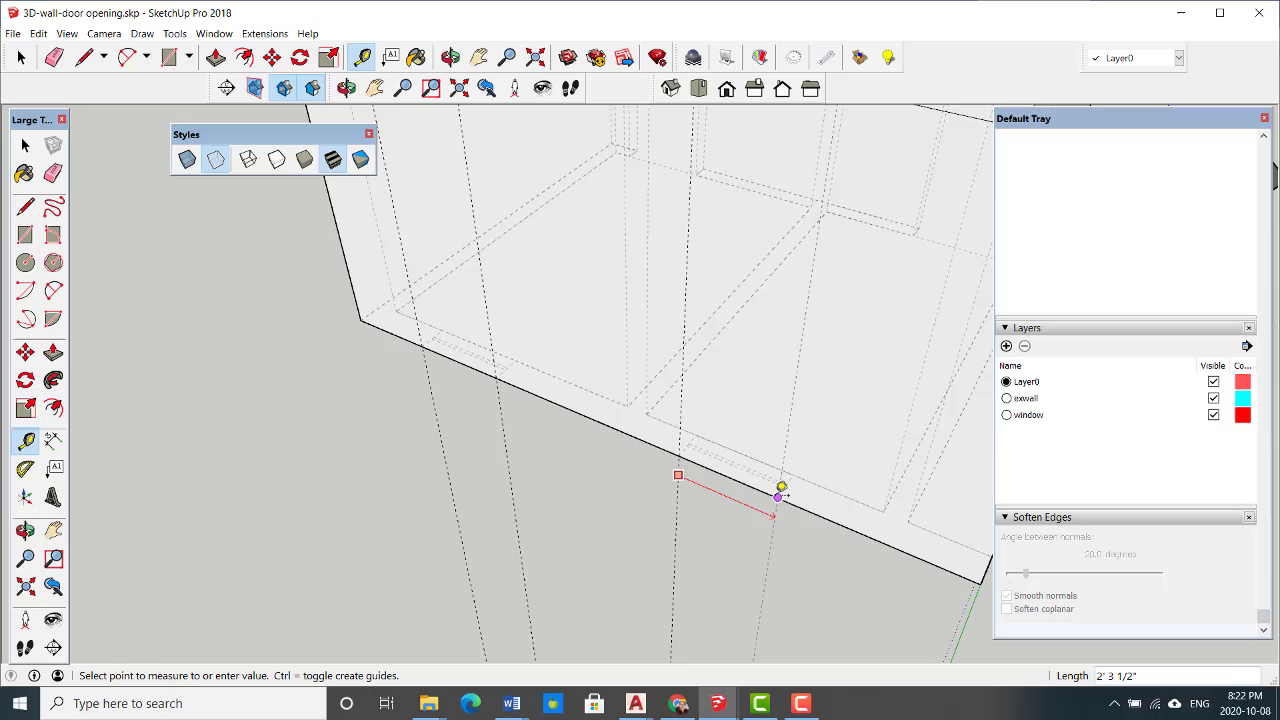
left_click(779, 490)
scroll(720, 445, "down", 4)
scroll(716, 446, "down", 2)
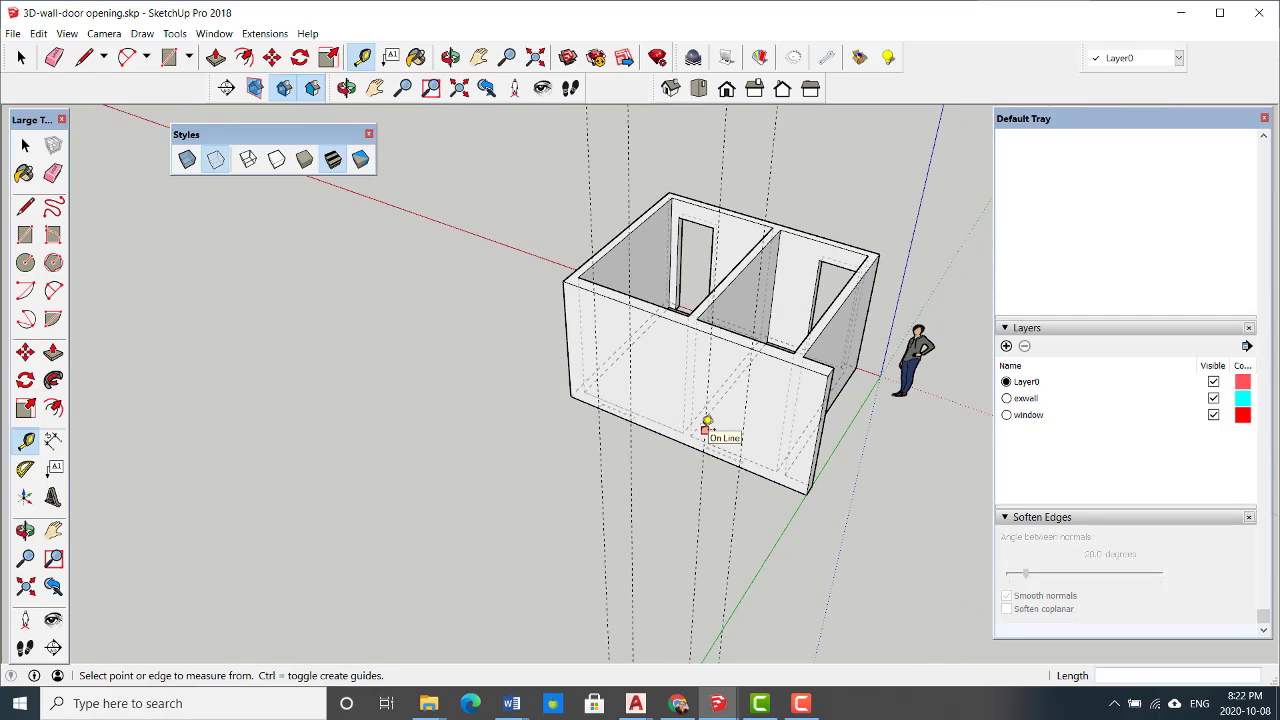
scroll(707, 425, "down", 2)
middle_click_drag(700, 443, 680, 420)
scroll(666, 400, "up", 5)
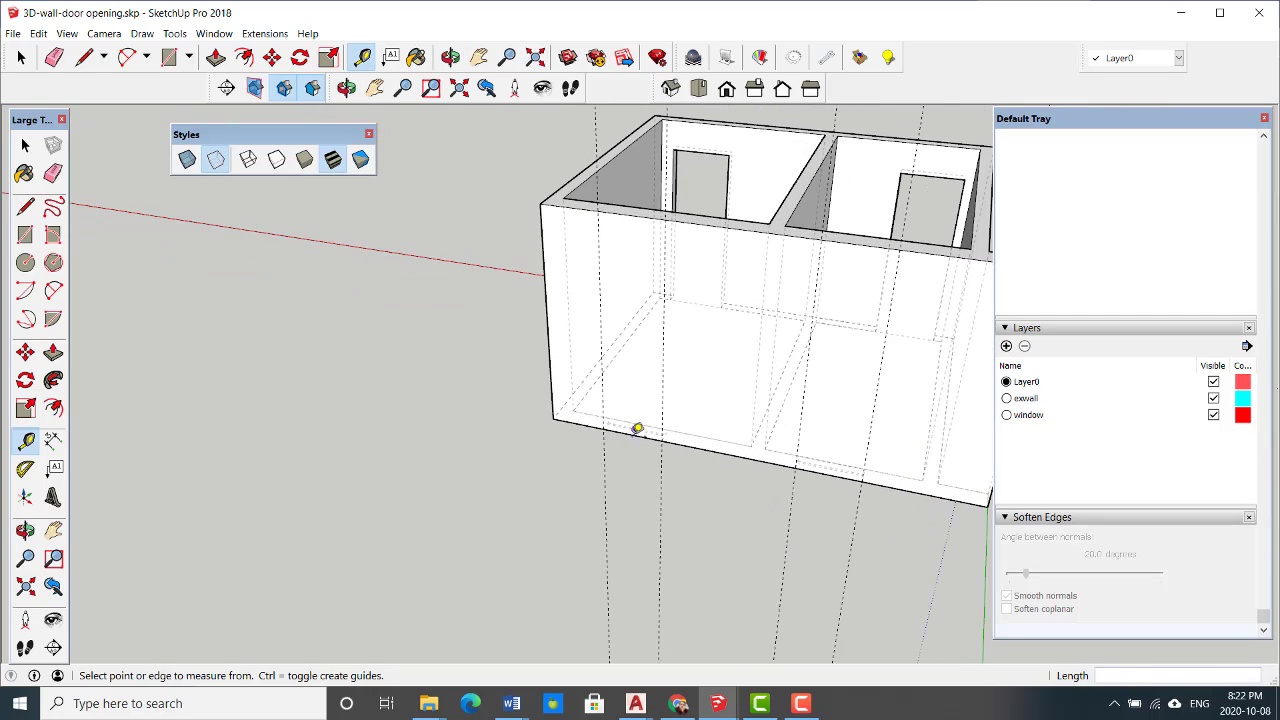
scroll(610, 420, "up", 3)
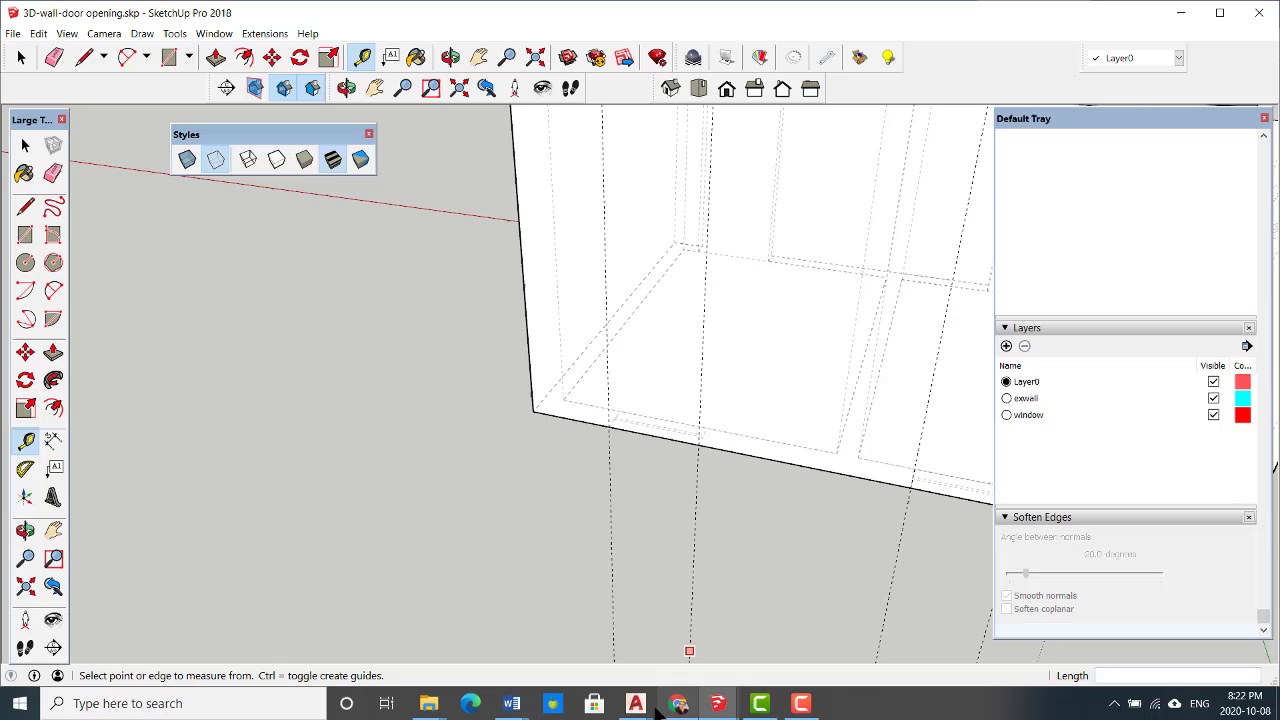
scroll(560, 420, "down", 3)
mouse_move(589, 420)
middle_mouse_down()
mouse_move(491, 406)
mouse_move(519, 390)
middle_mouse_up()
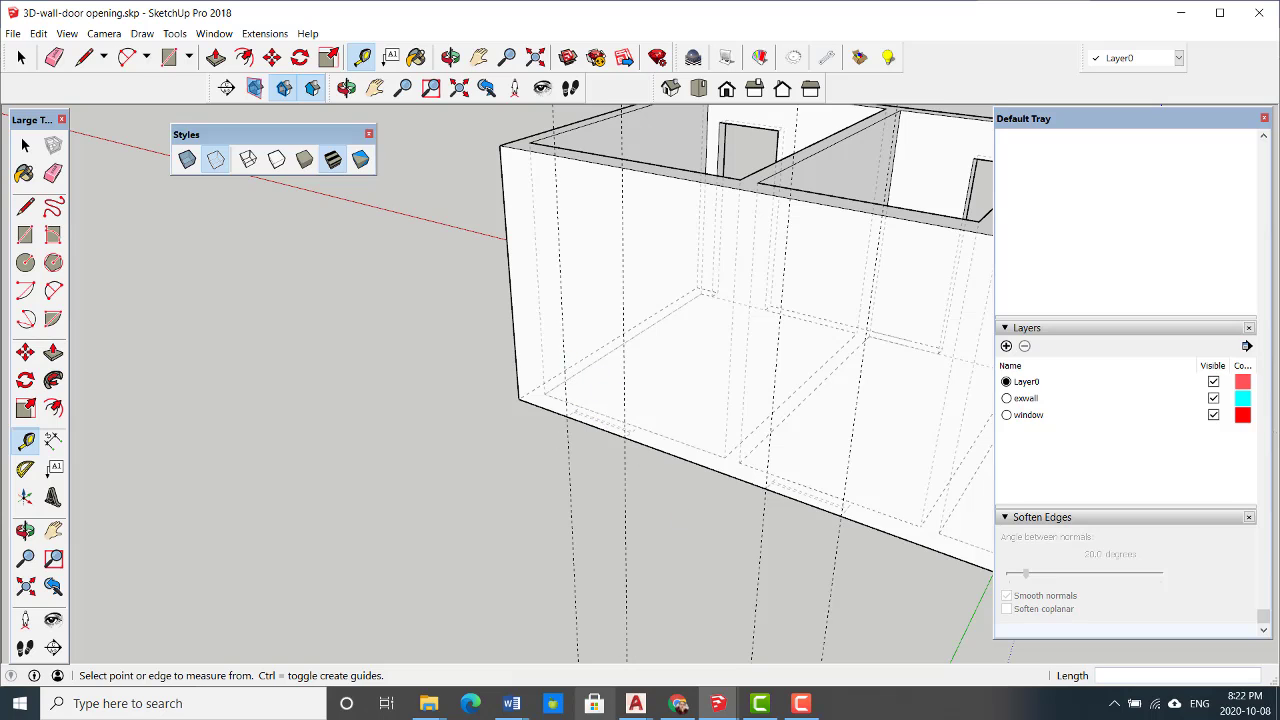
left_click(636, 703)
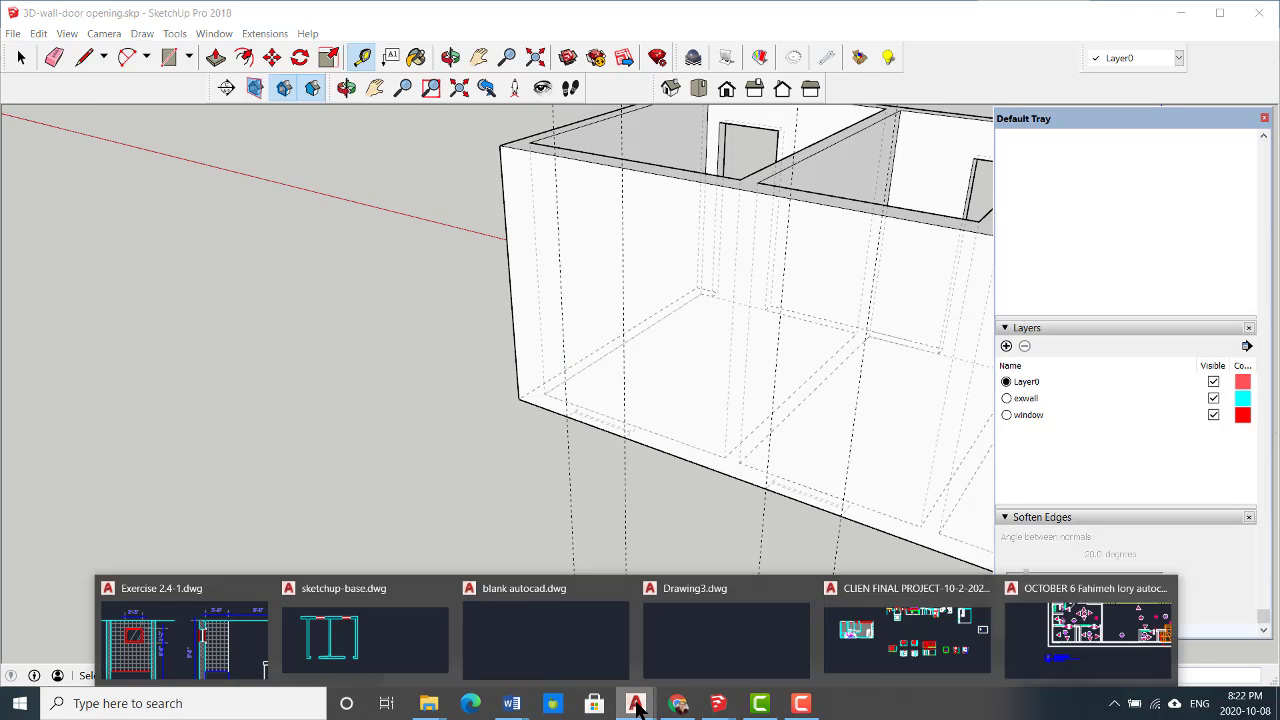
left_click(170, 678)
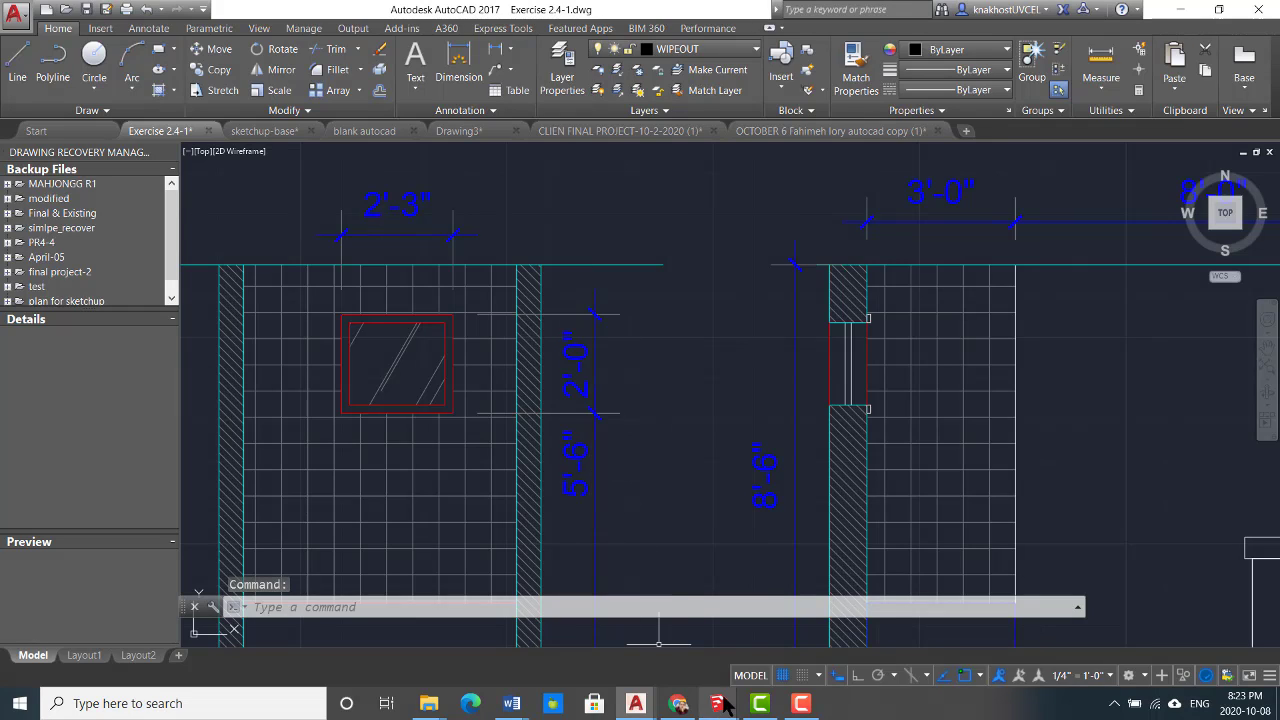
- Pull horizontal guides up the front wall corner, at 5' and then 24" higher
mouse_move(728, 706)
left_click(672, 660)
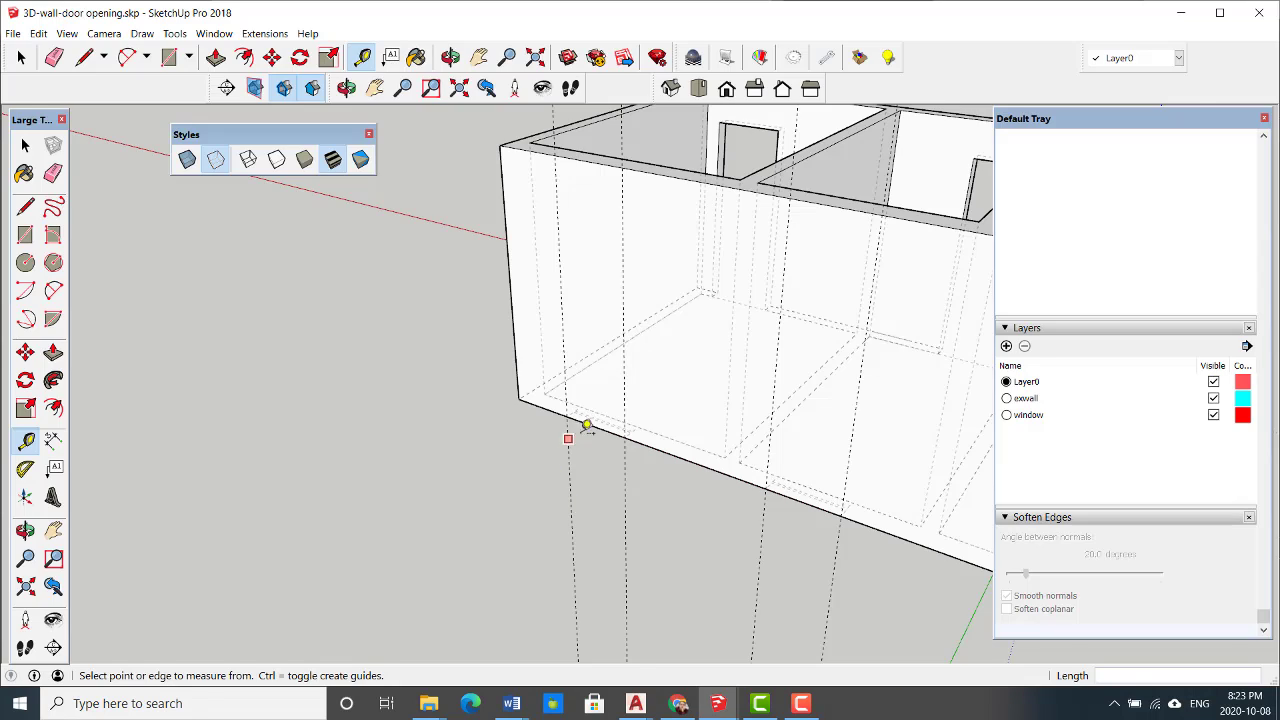
scroll(587, 427, "up", 3)
left_click(548, 402)
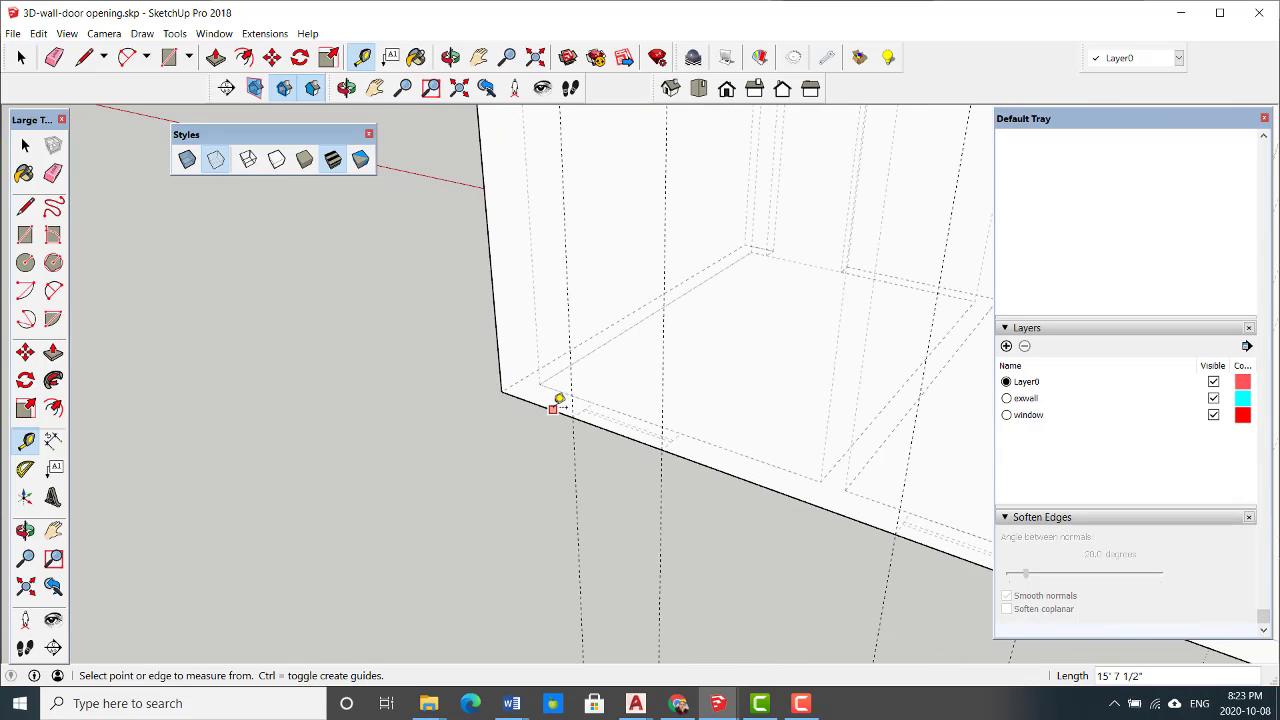
left_click(553, 408)
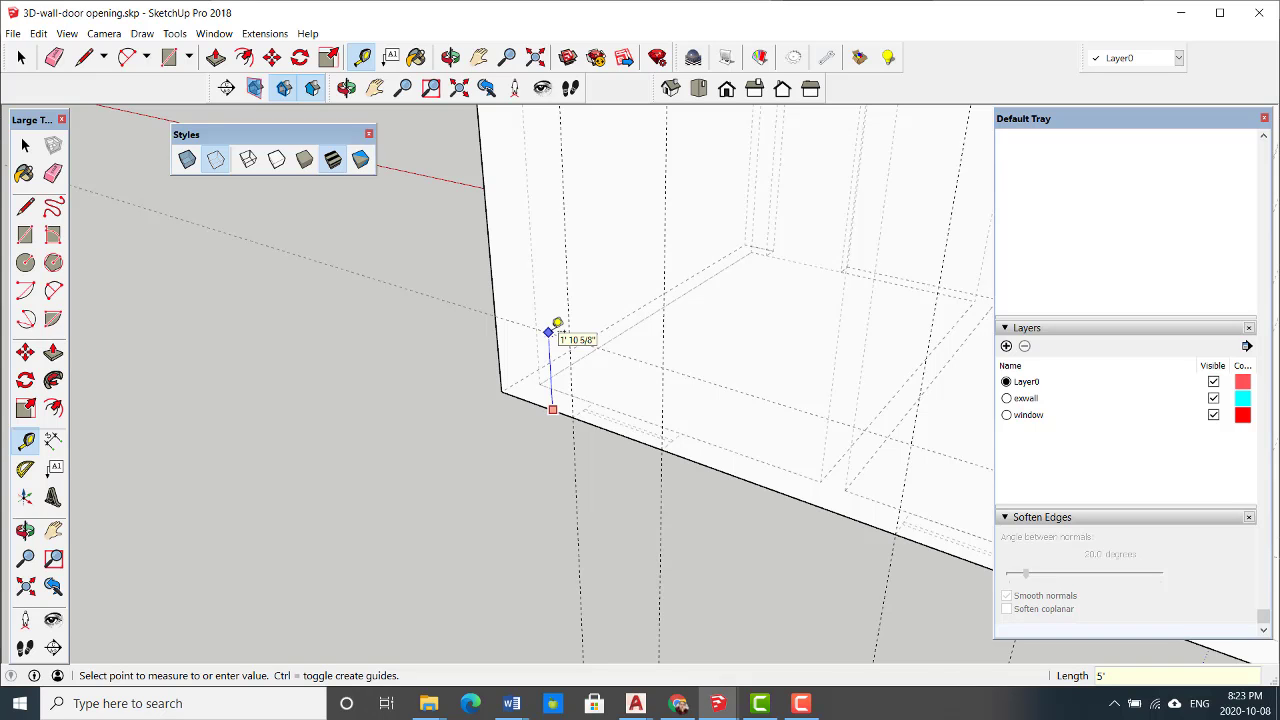
left_click(557, 323)
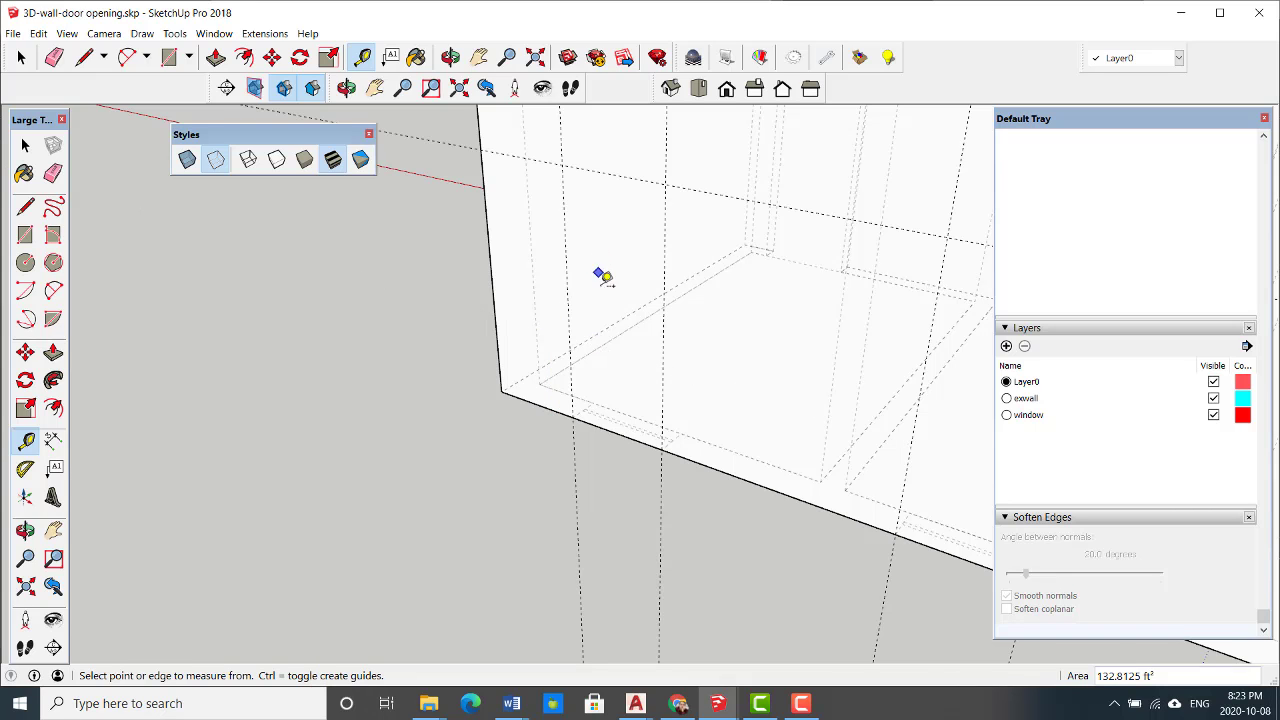
middle_click_drag(600, 277, 686, 214)
left_click(675, 234)
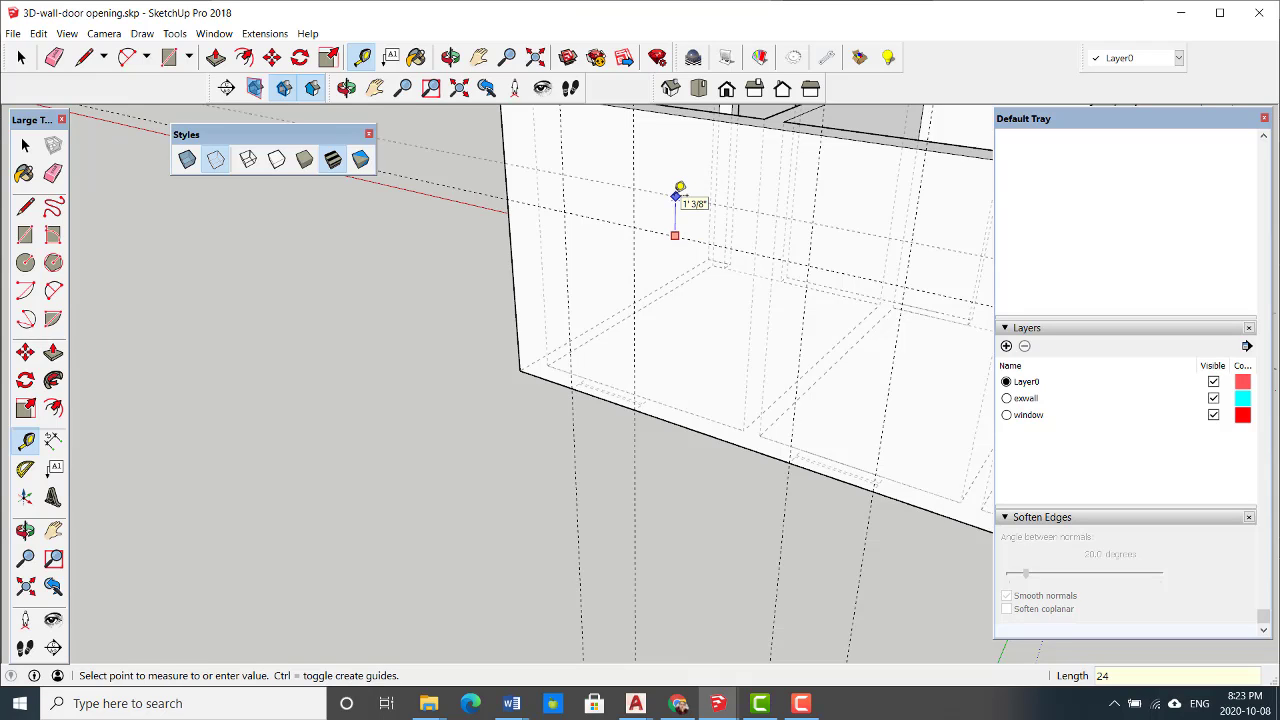
key("Return")
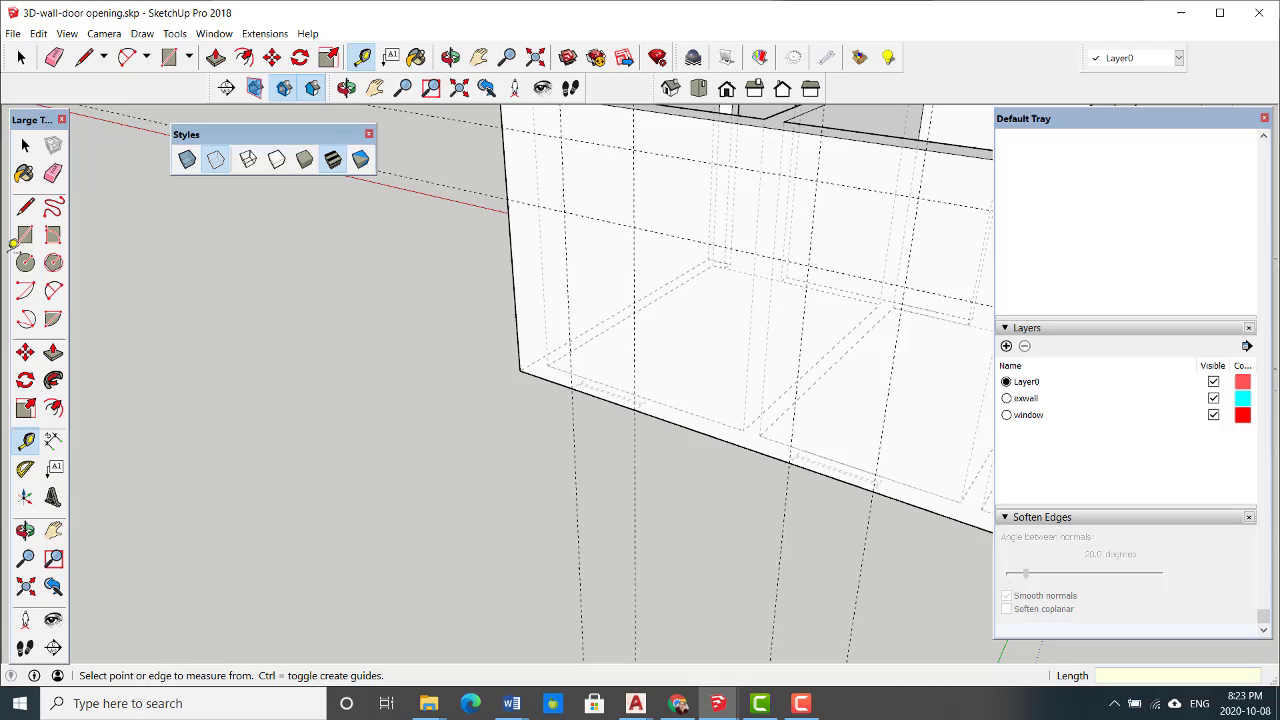
- Draw two window rectangles between the guides on the front wall
left_click(25, 234)
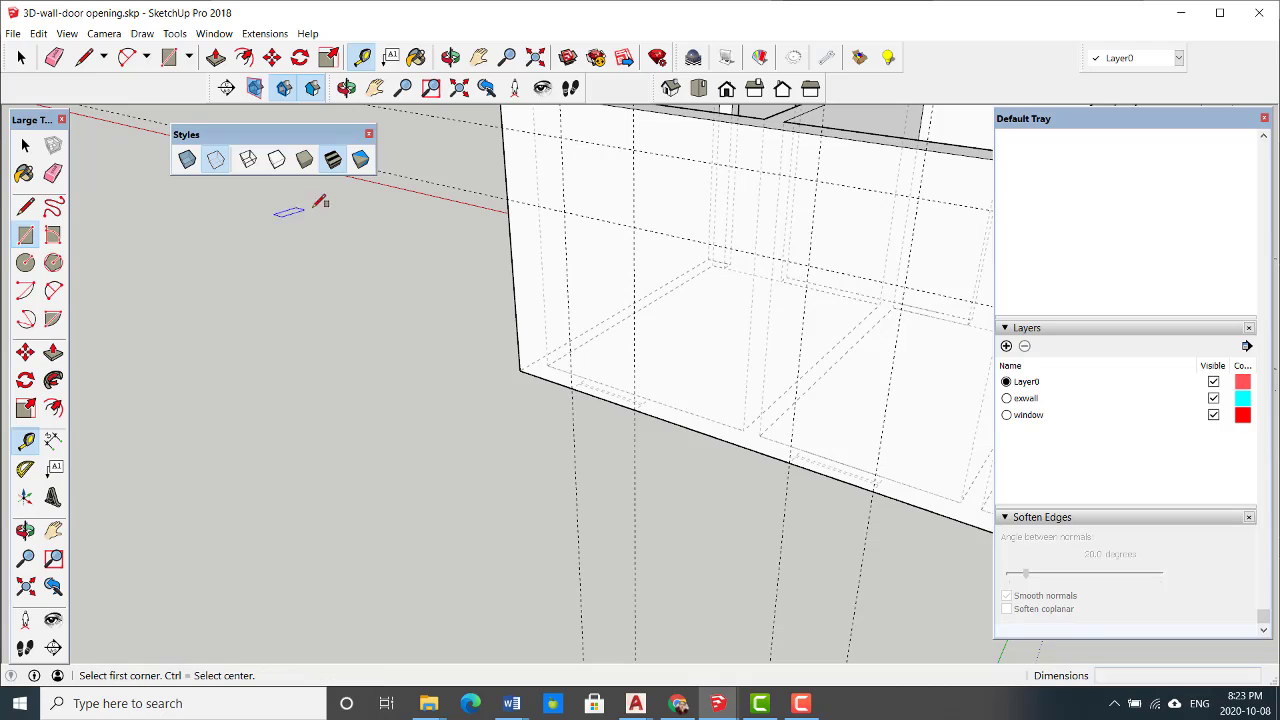
left_click(561, 137)
left_click(634, 227)
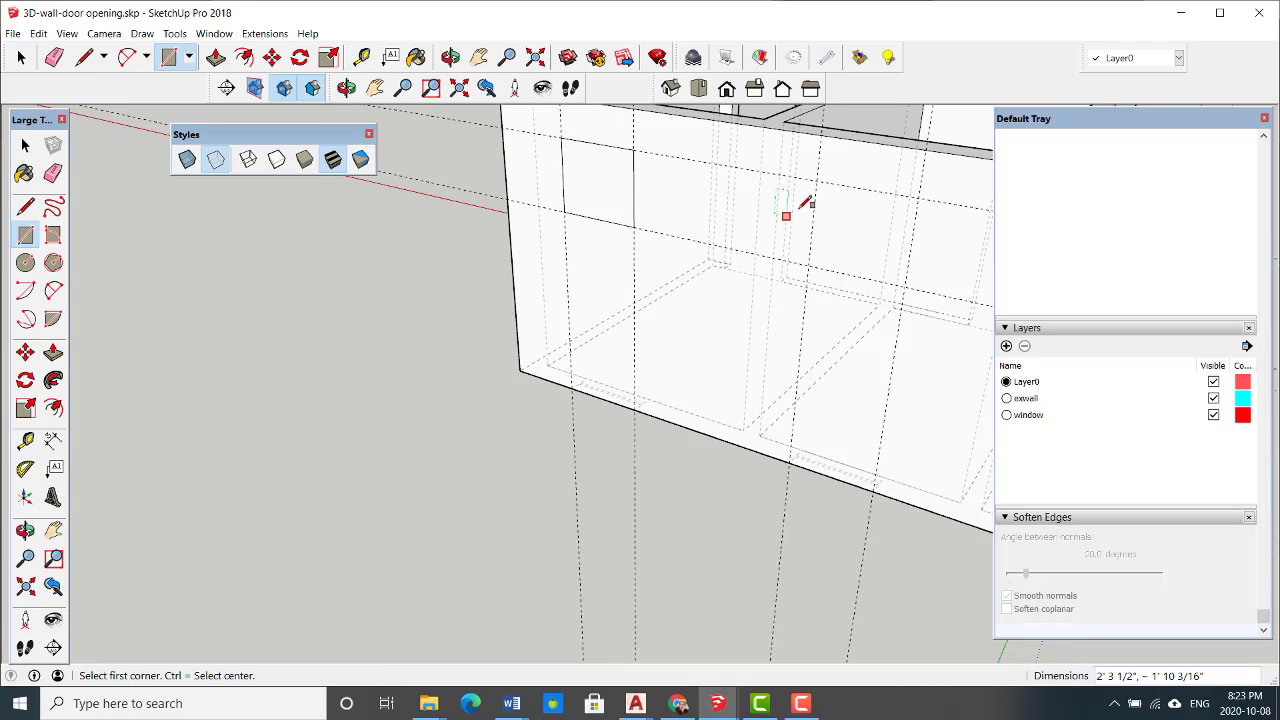
left_click(816, 181)
left_click(905, 287)
scroll(471, 357, "down", 6)
middle_click_drag(520, 434, 707, 380)
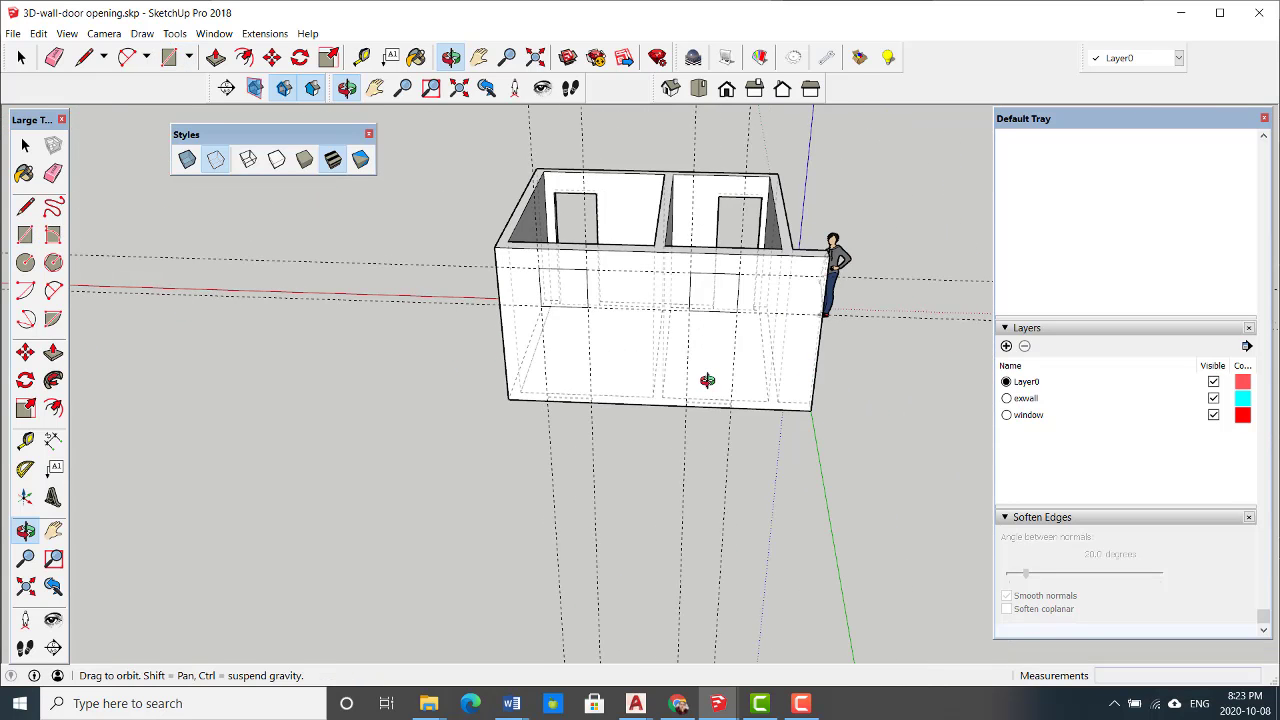
middle_click_drag(251, 371, 157, 374)
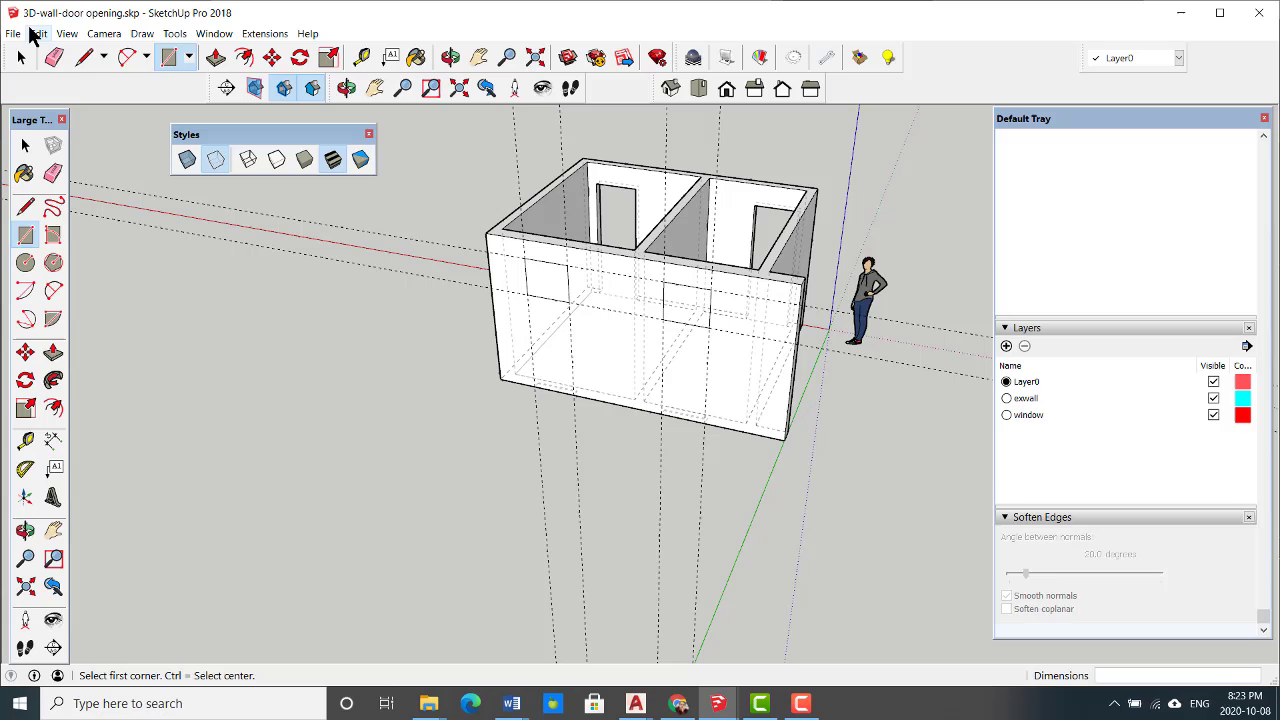
- Delete all guides and push both window faces through the wall as openings
left_click(37, 34)
left_click(82, 166)
left_click(53, 352)
scroll(550, 287, "up", 3)
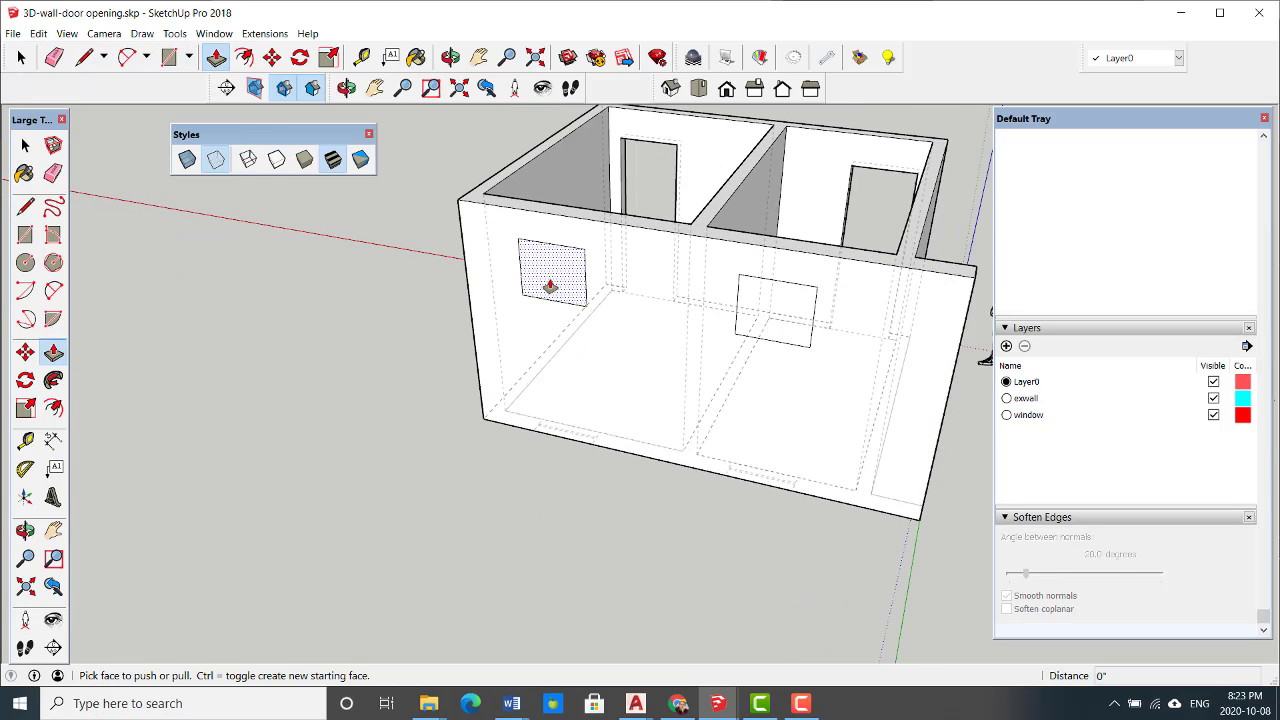
scroll(550, 287, "up", 1)
left_click(550, 288)
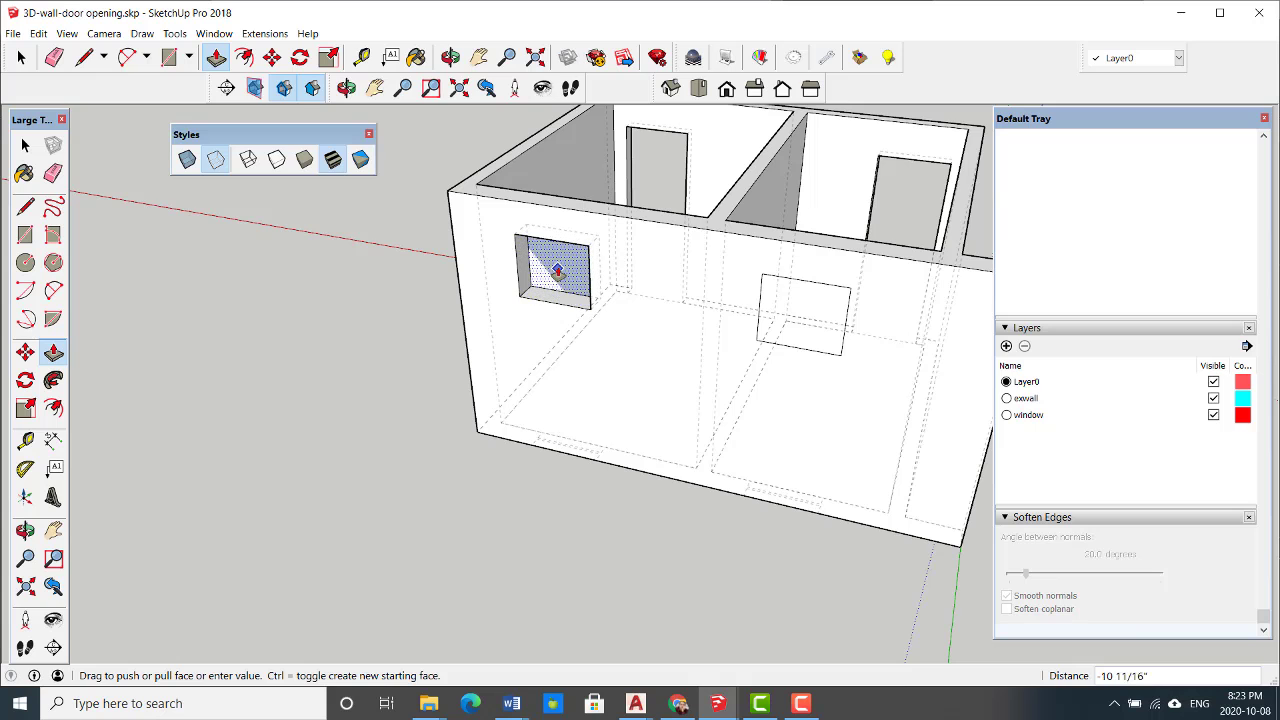
left_click(557, 271)
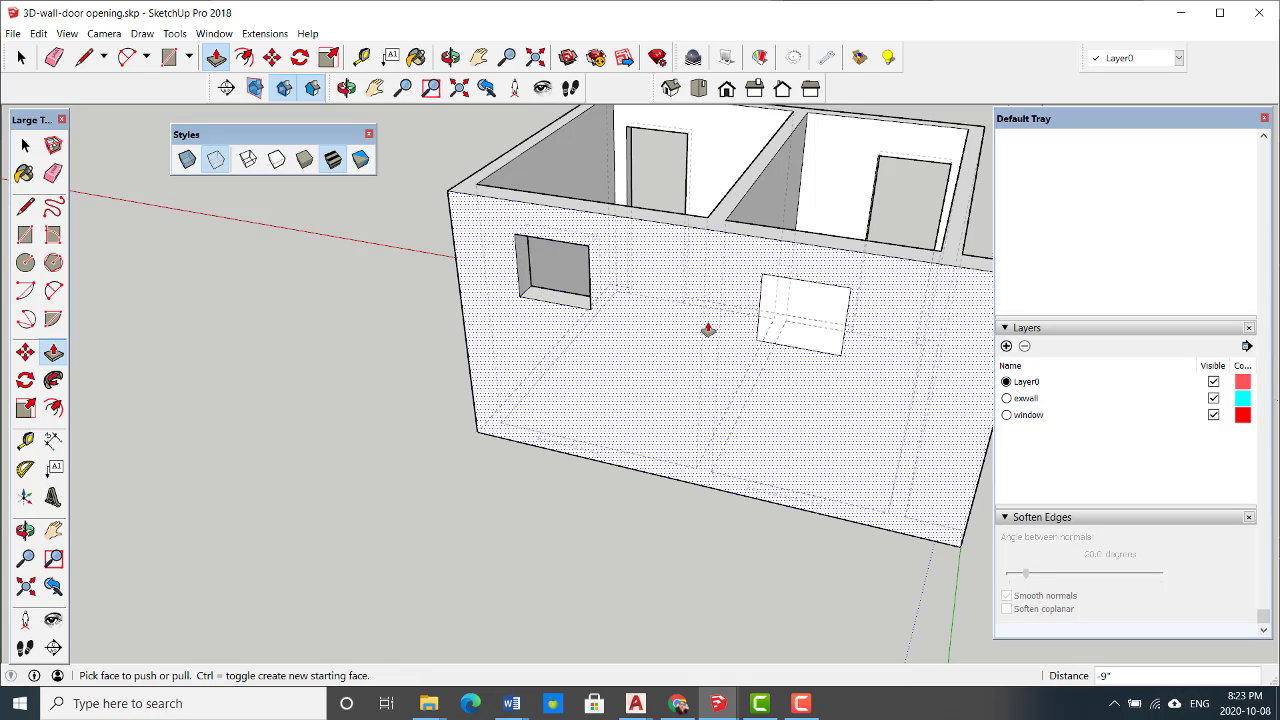
double_click(803, 311)
middle_click_drag(693, 358, 668, 337)
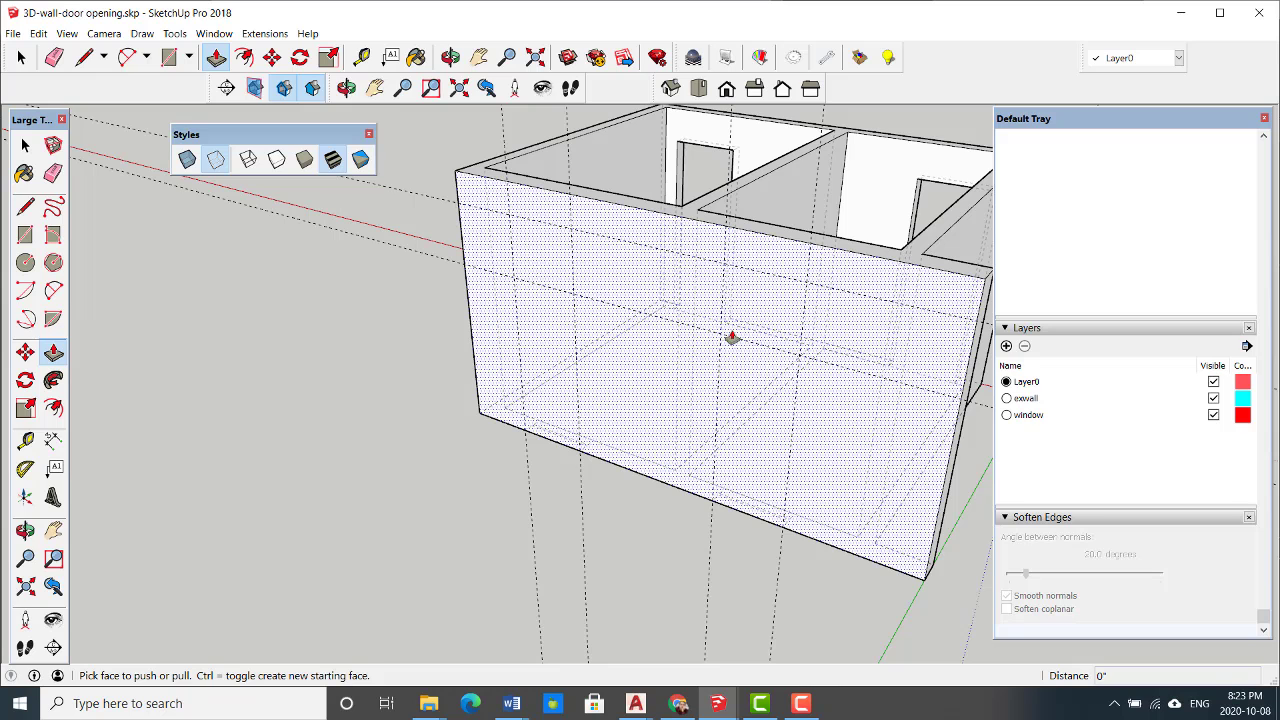
middle_click_drag(800, 416, 810, 429)
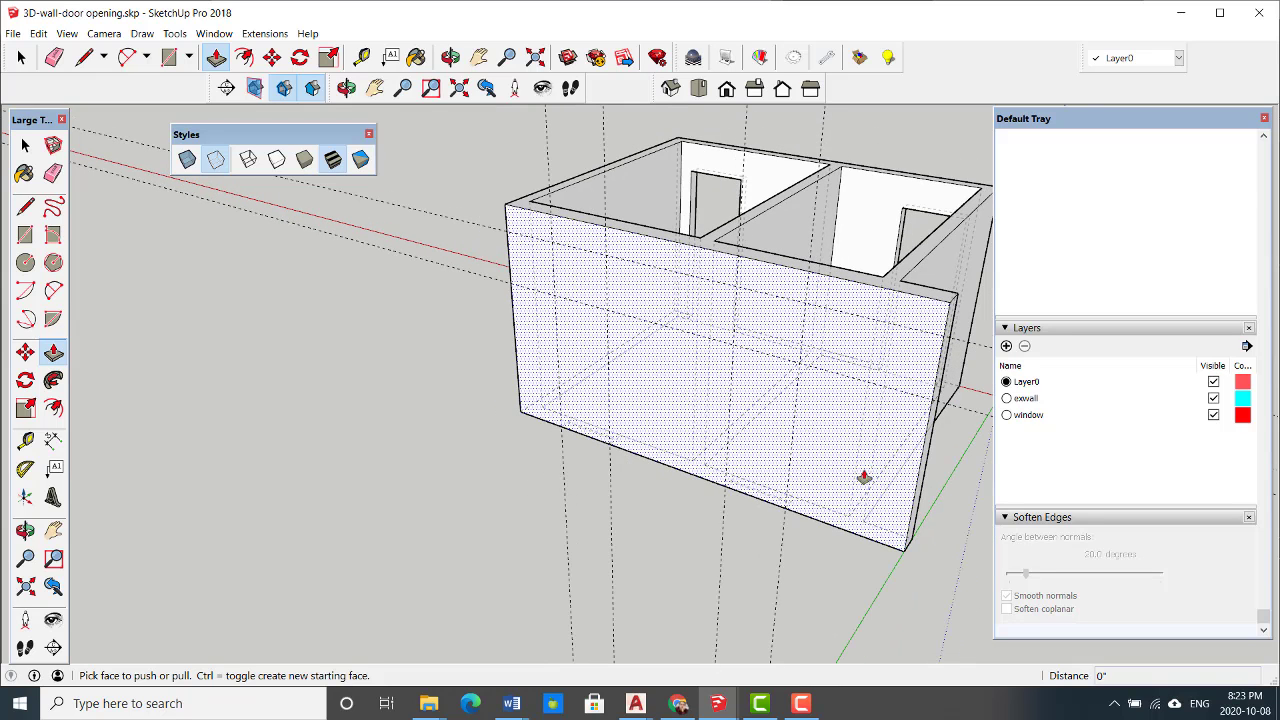
scroll(836, 477, "down", 3)
key("space")
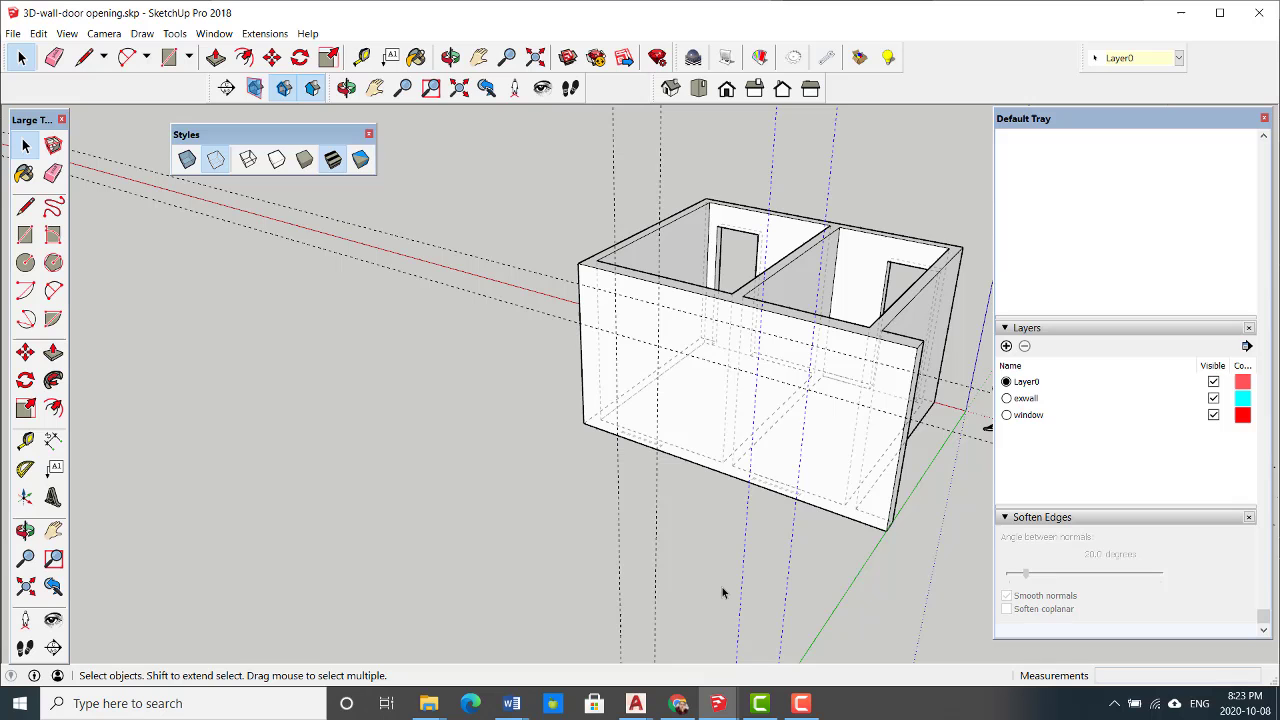
scroll(640, 380, "up", 3)
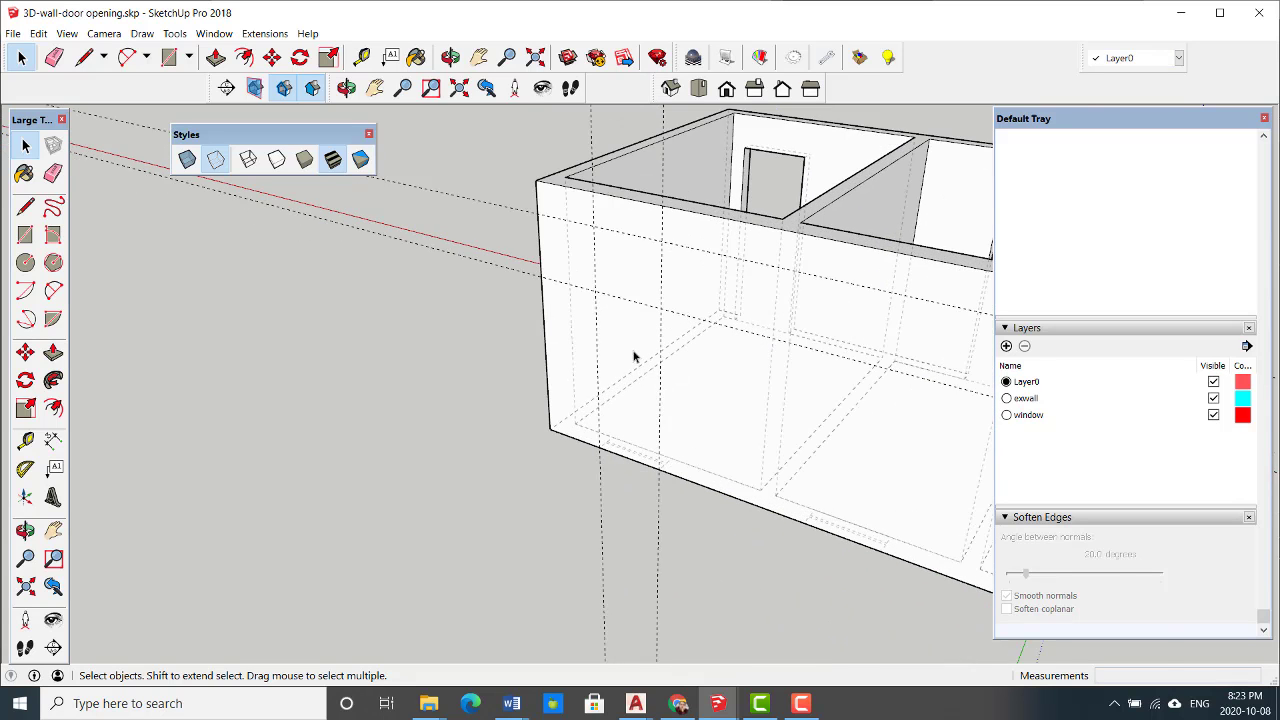
scroll(600, 210, "up", 2)
scroll(622, 258, "down", 4)
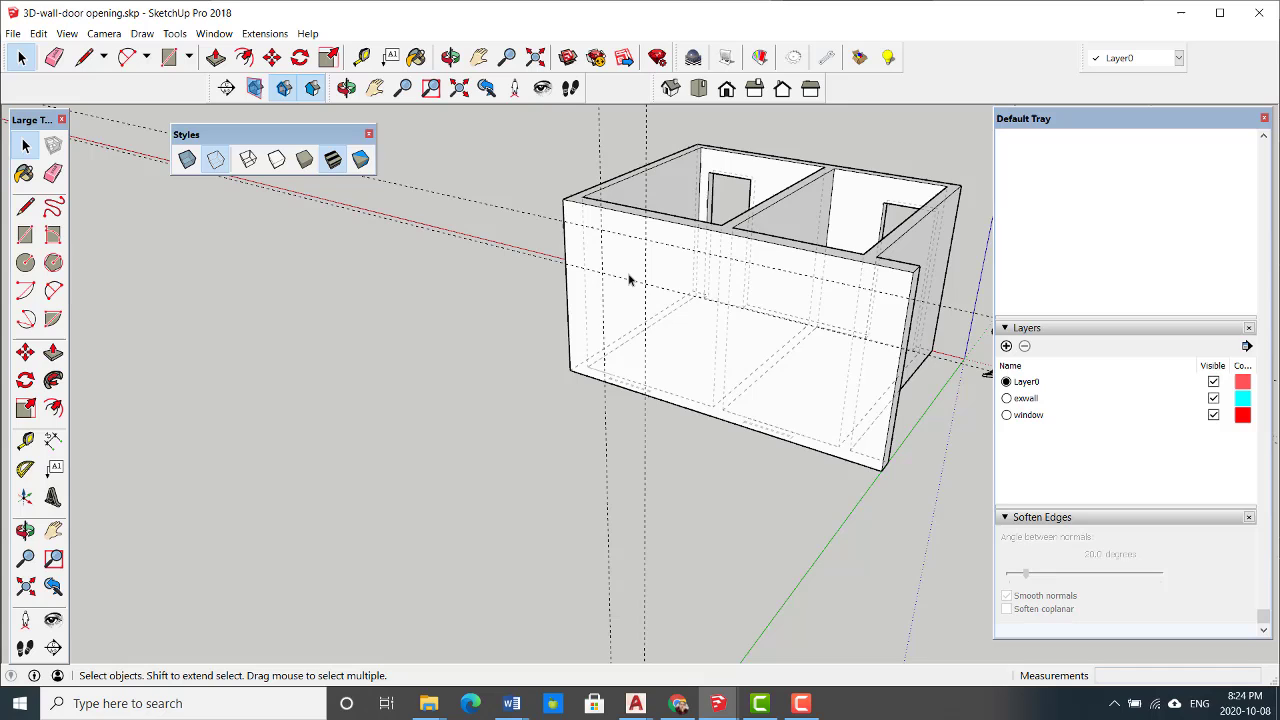
scroll(638, 365, "up", 3)
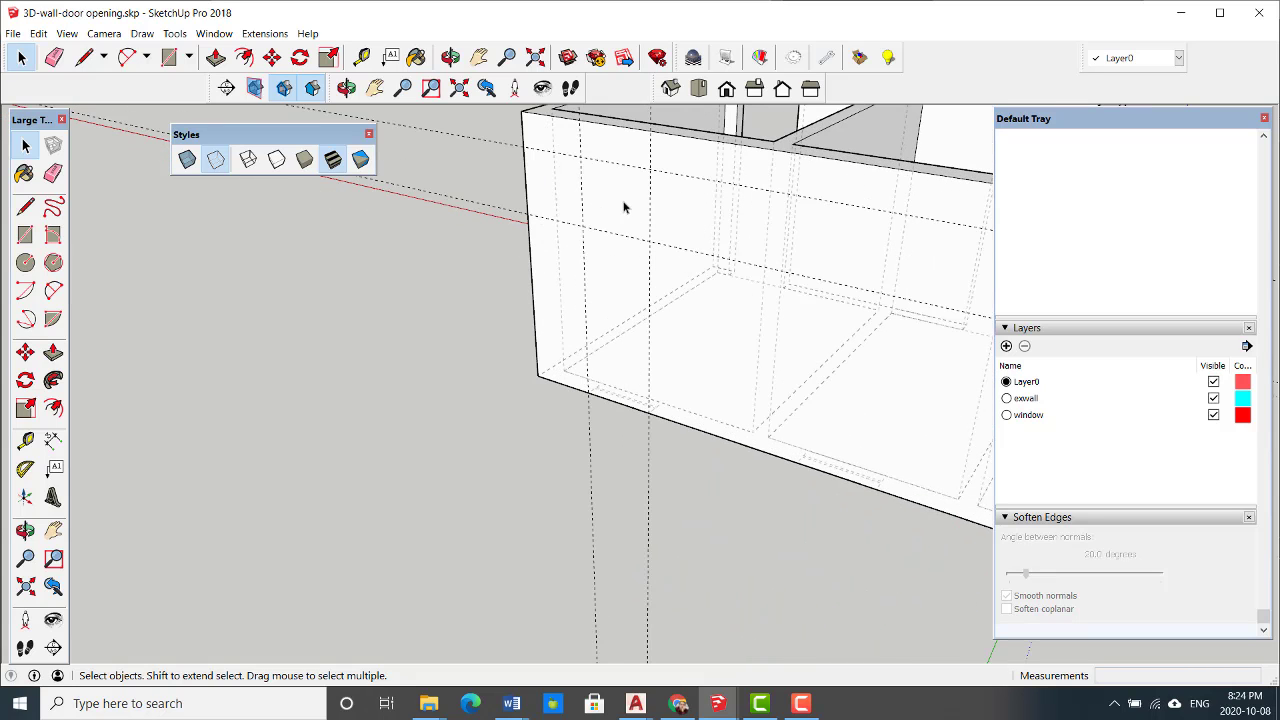
- Draw a 2' 3 1/2" by 2' window rectangle at the wall's upper left and select it
left_click(25, 234)
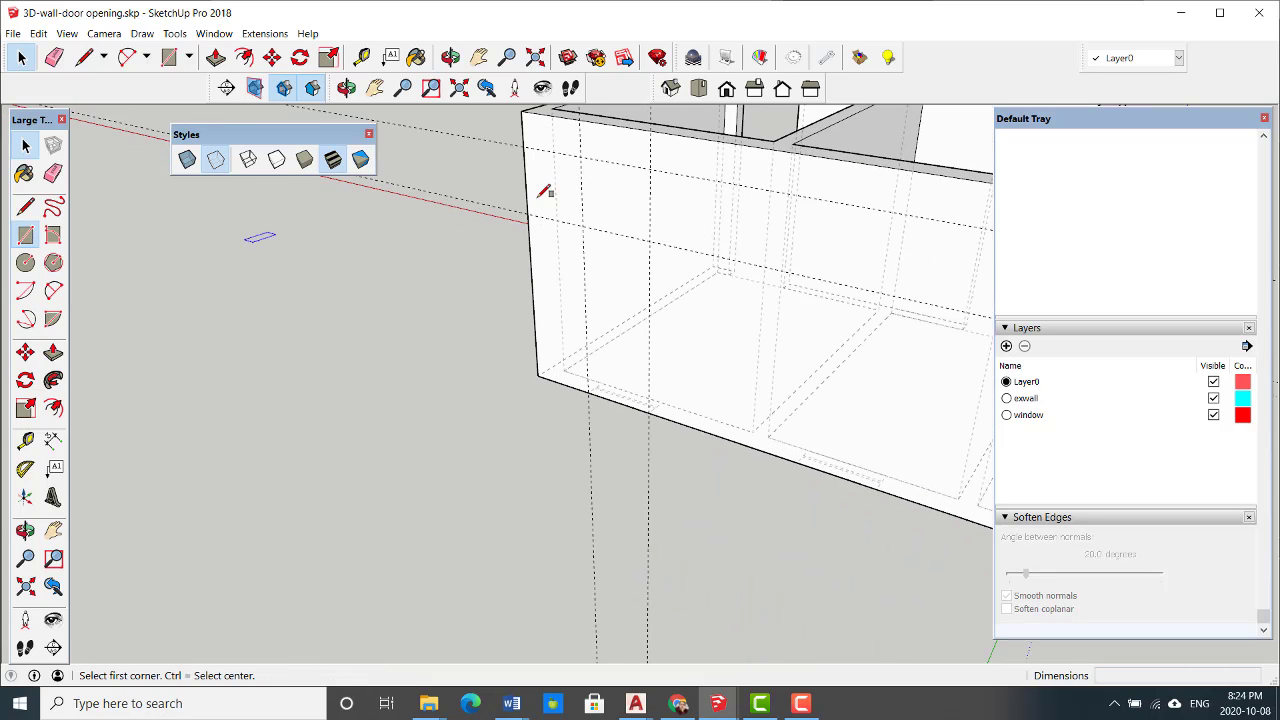
left_click(581, 155)
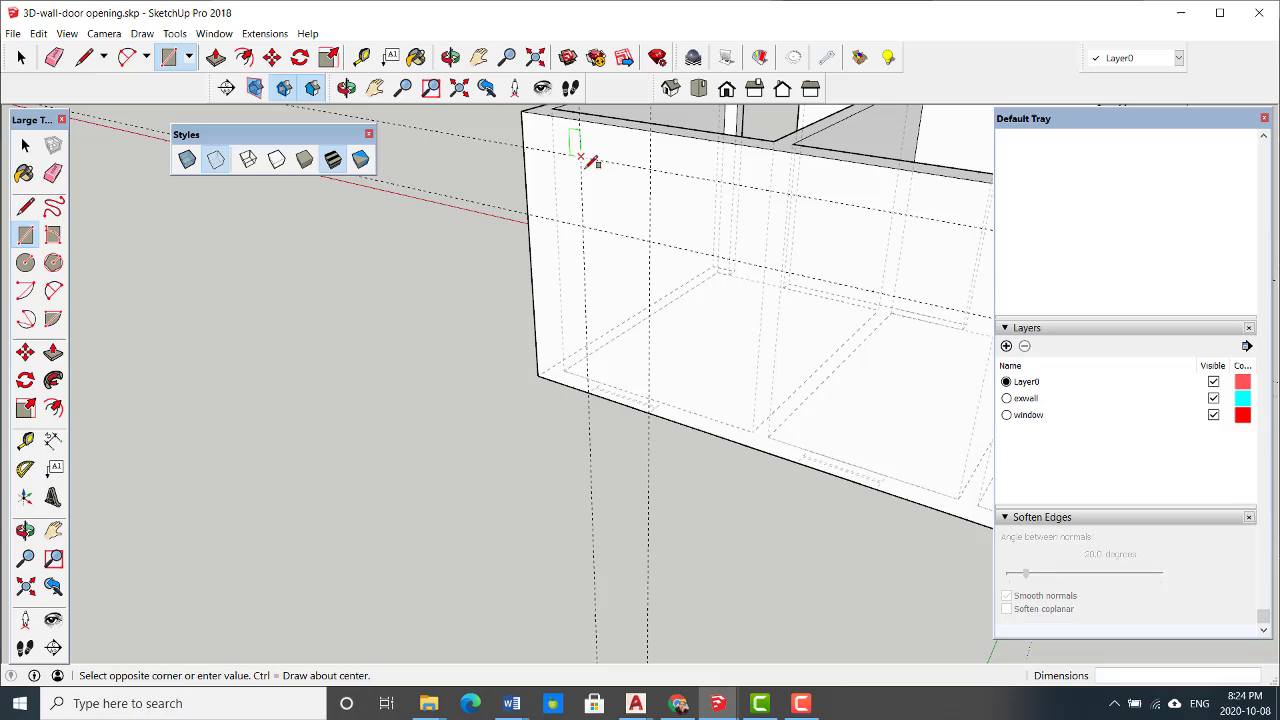
left_click(650, 240)
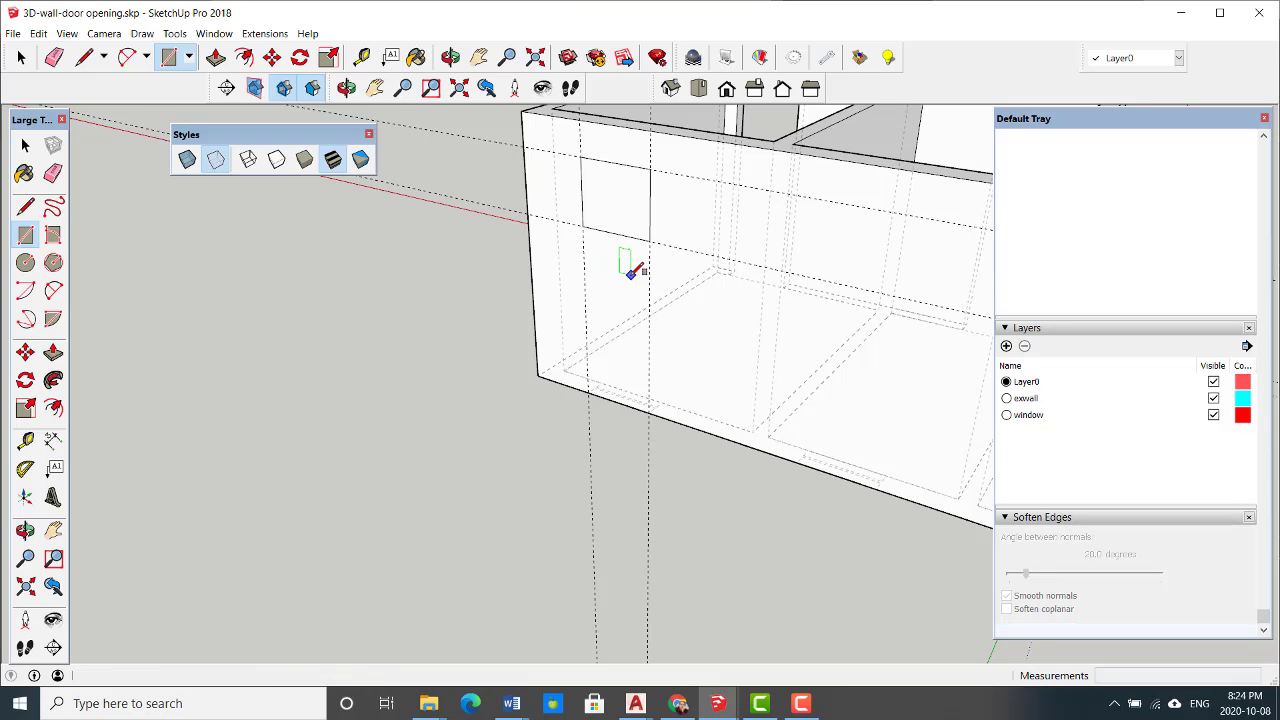
key("space")
left_click(633, 220)
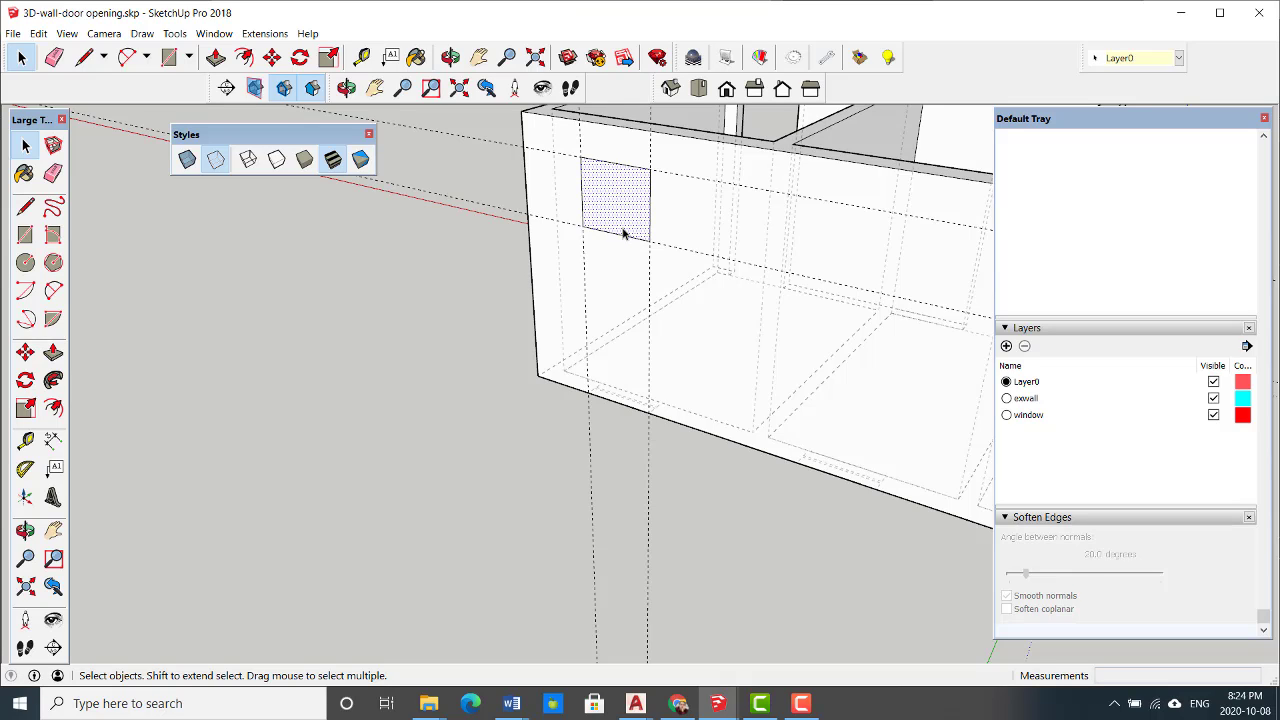
scroll(627, 250, "down", 3)
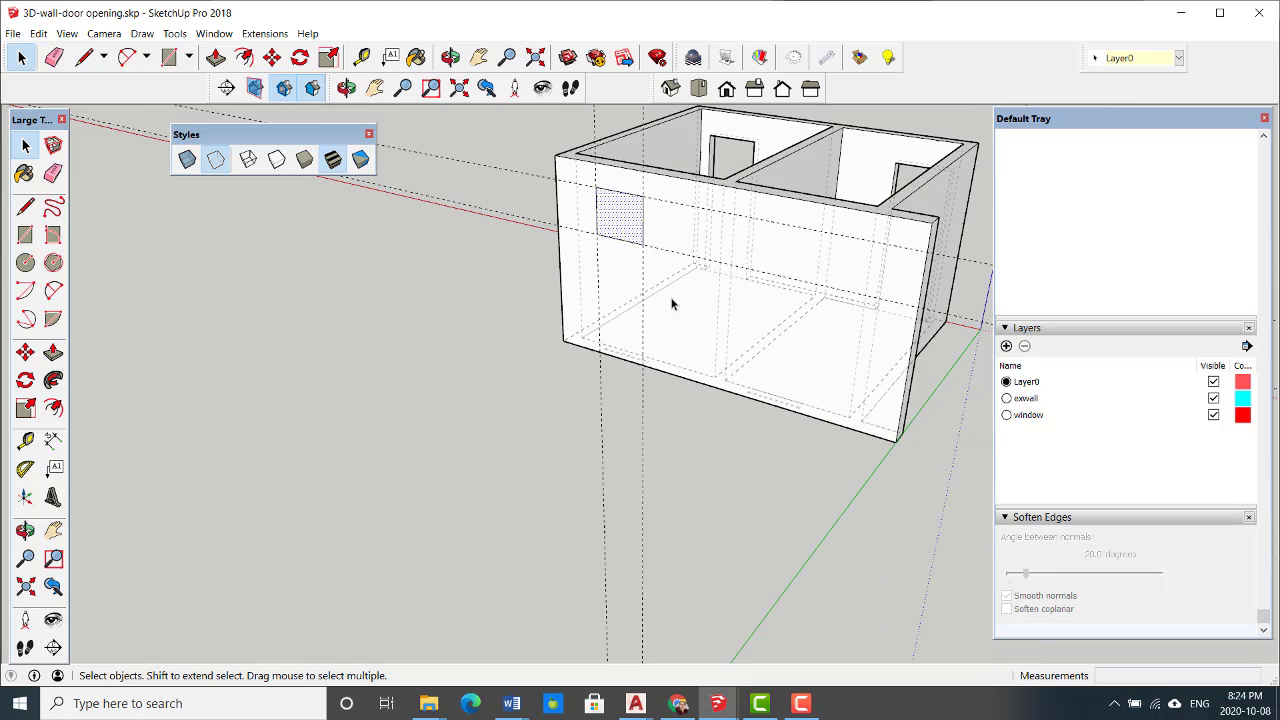
mouse_move(757, 347)
middle_mouse_down()
mouse_move(800, 323)
mouse_move(742, 330)
middle_mouse_up()
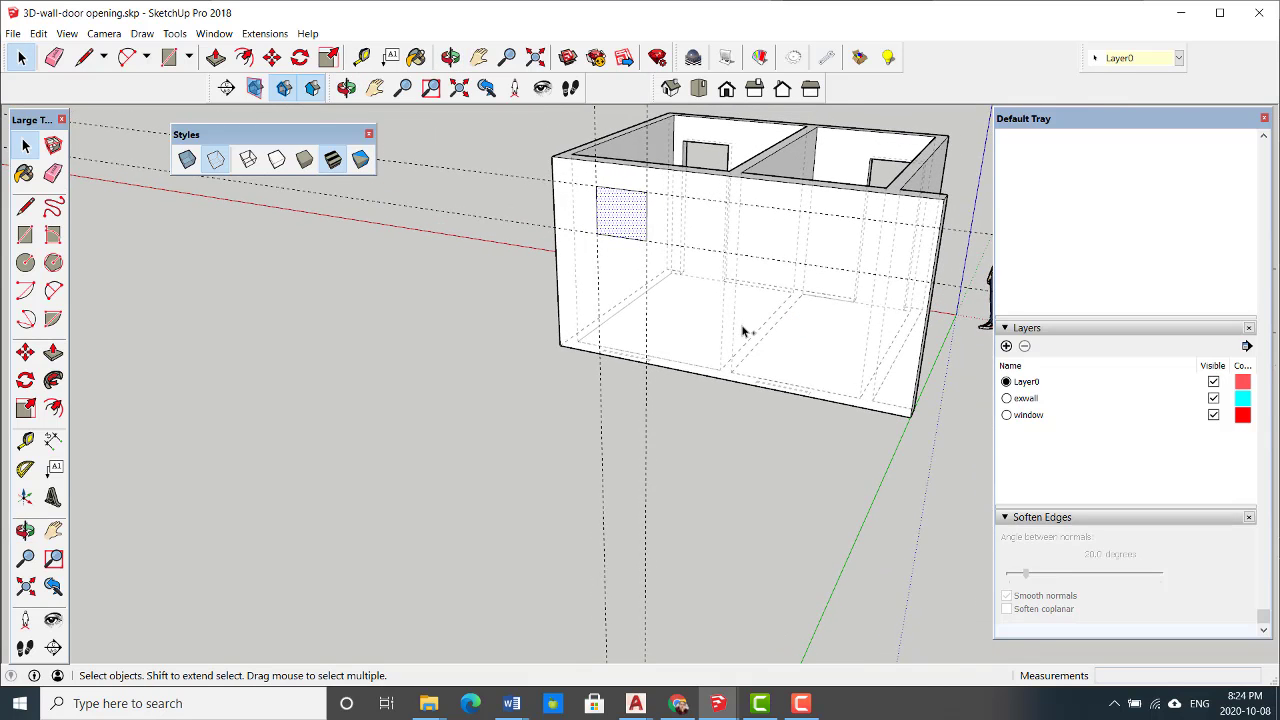
key("ctrl+v")
scroll(763, 320, "up", 2)
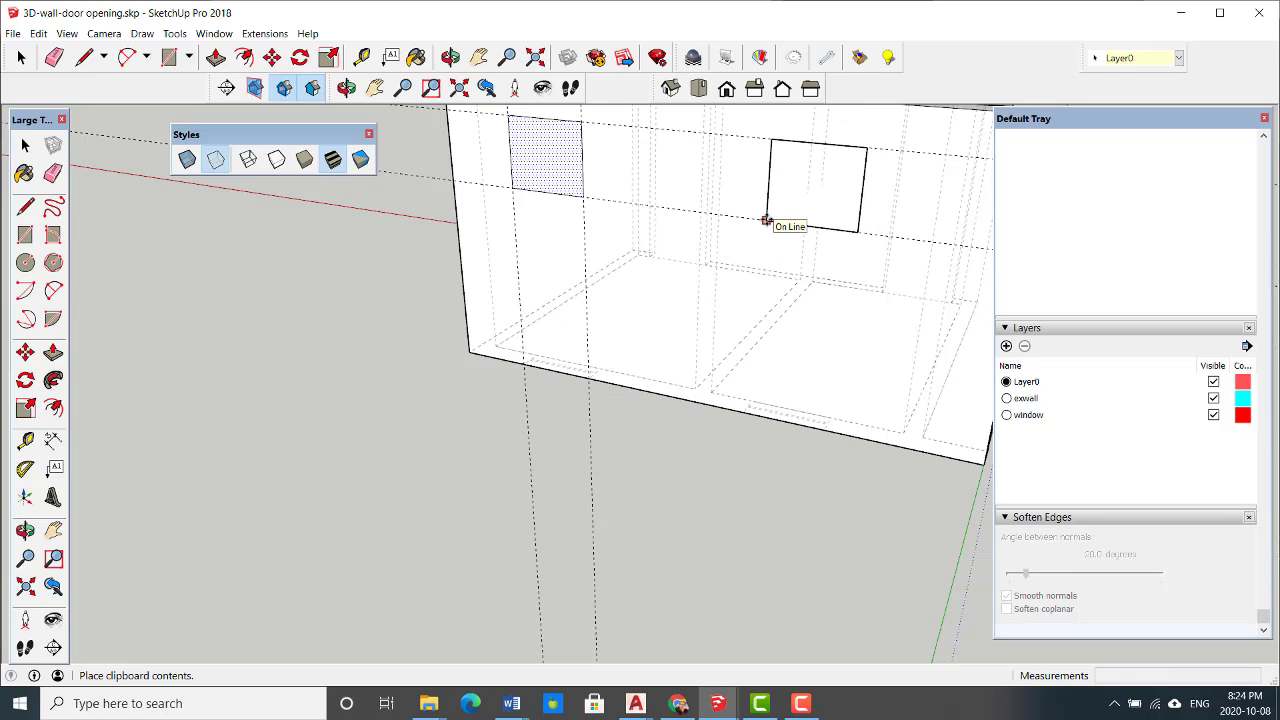
scroll(694, 297, "down", 5)
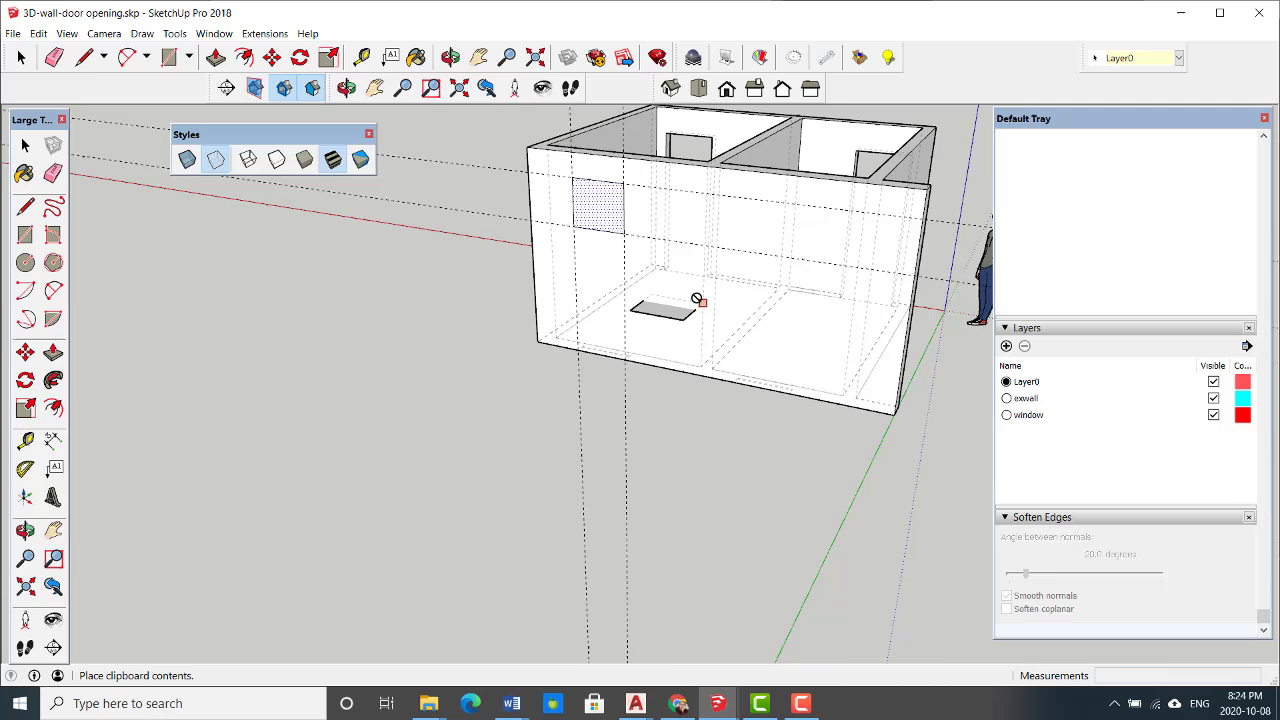
key("Escape")
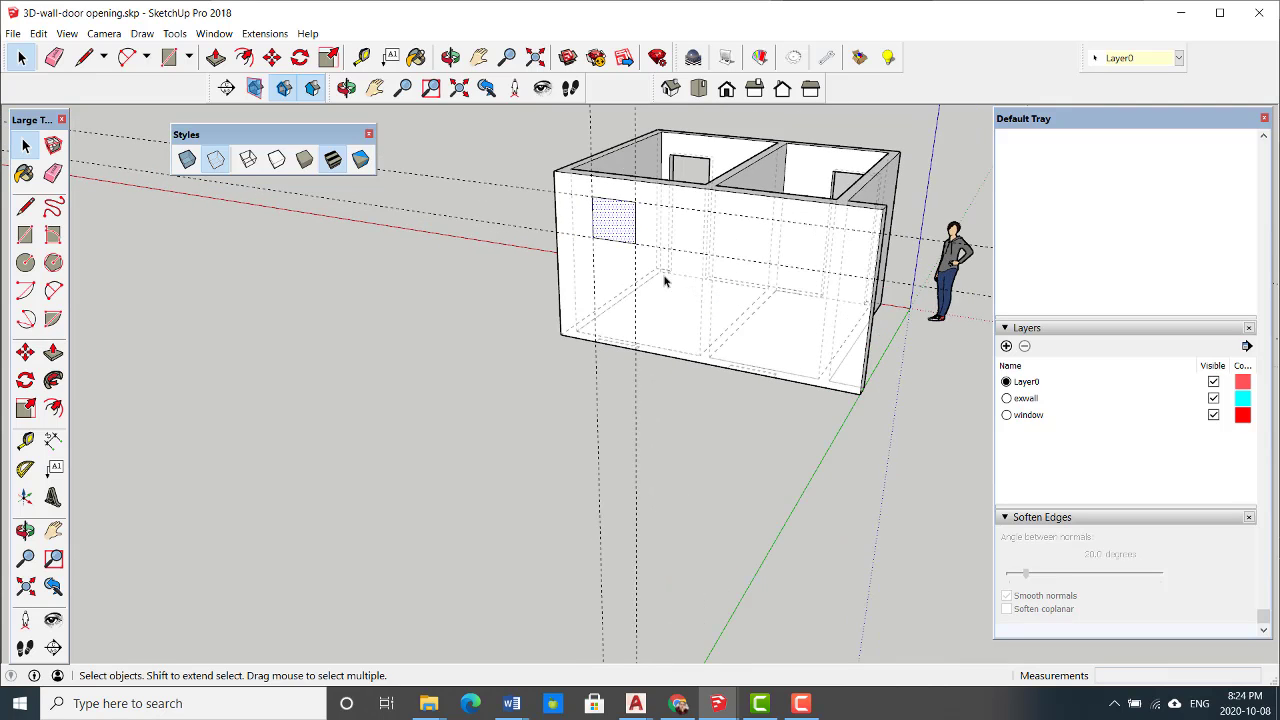
scroll(641, 241, "up", 2)
scroll(602, 240, "up", 1)
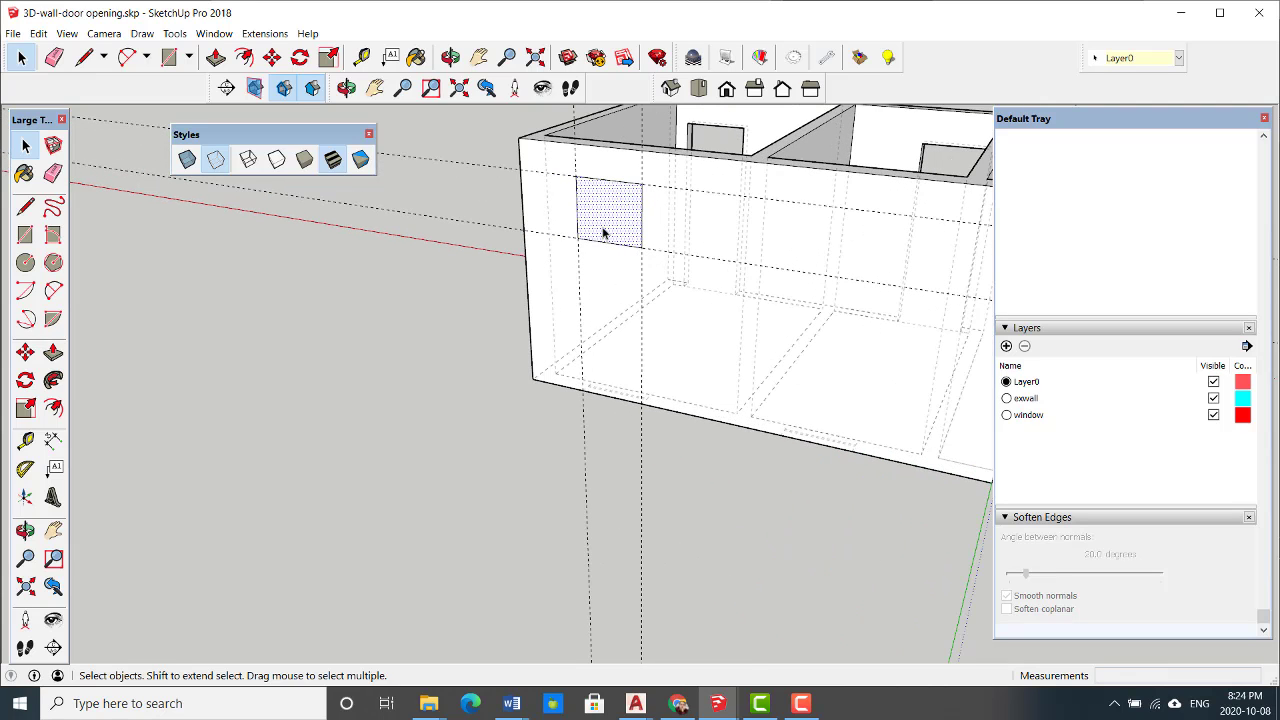
- Copy the window rectangle further along the front wall using Move with Ctrl
left_click(25, 355)
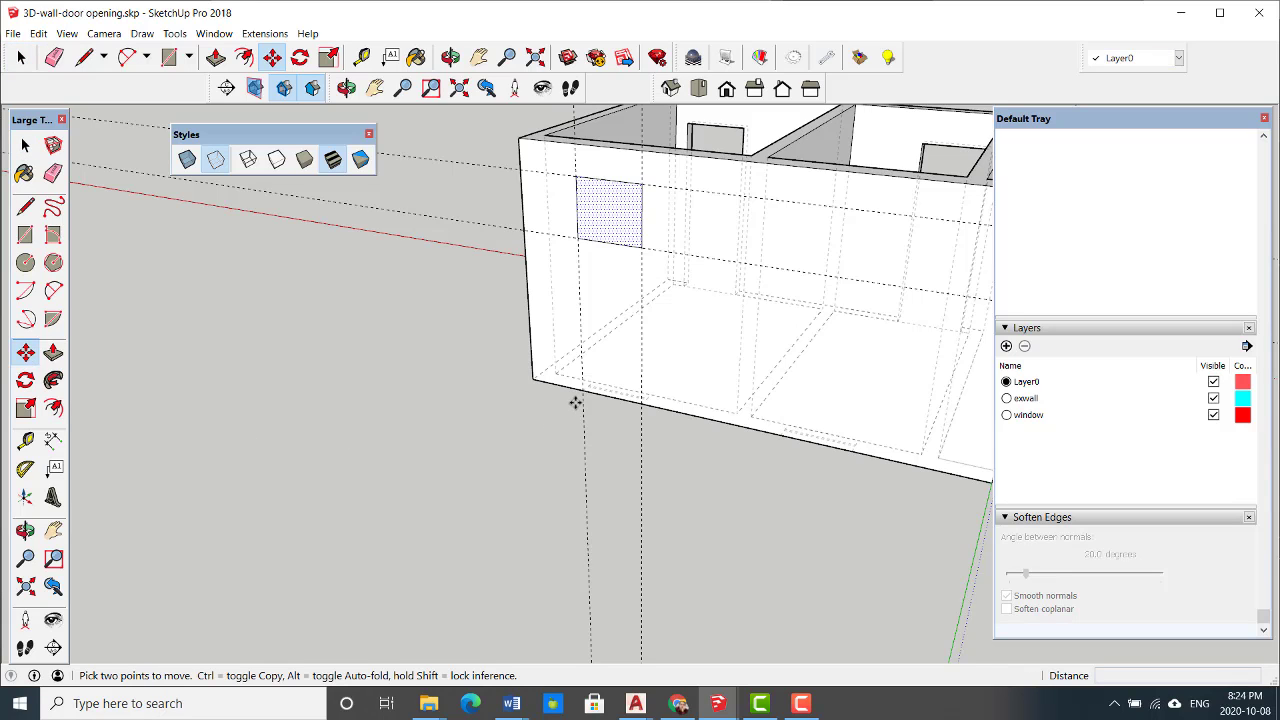
scroll(577, 396, "up", 6)
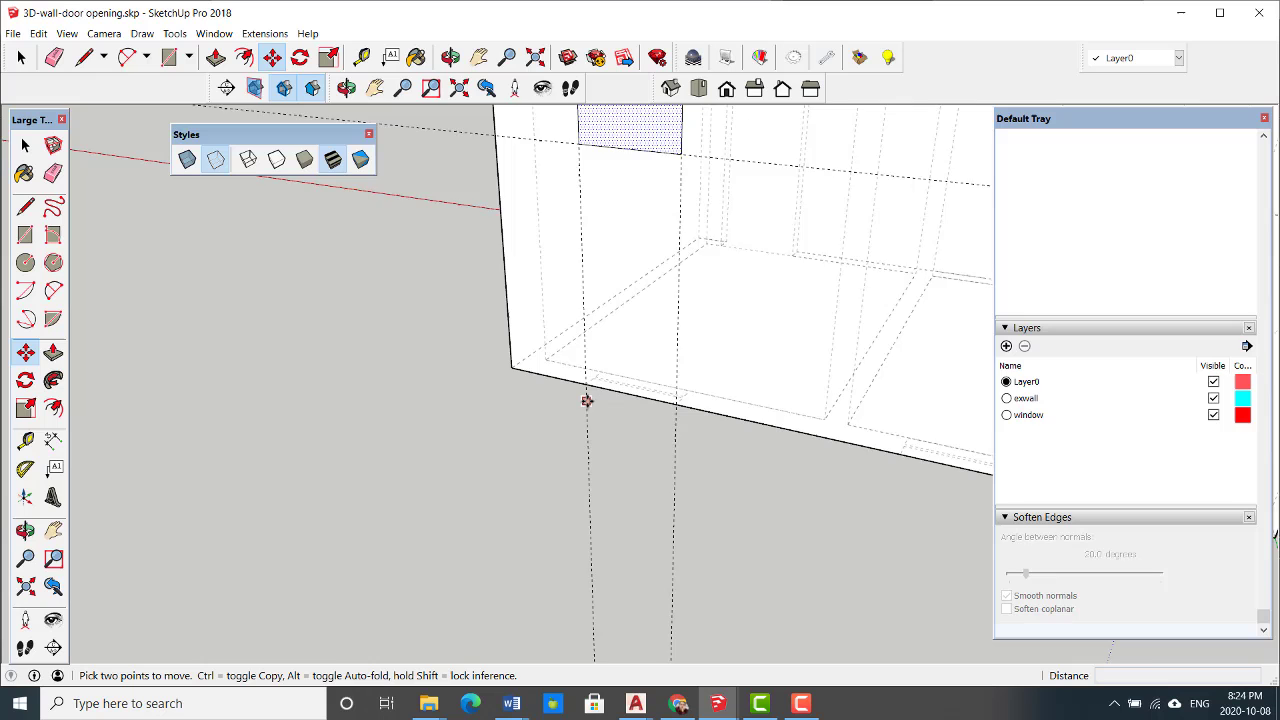
scroll(584, 382, "up", 1)
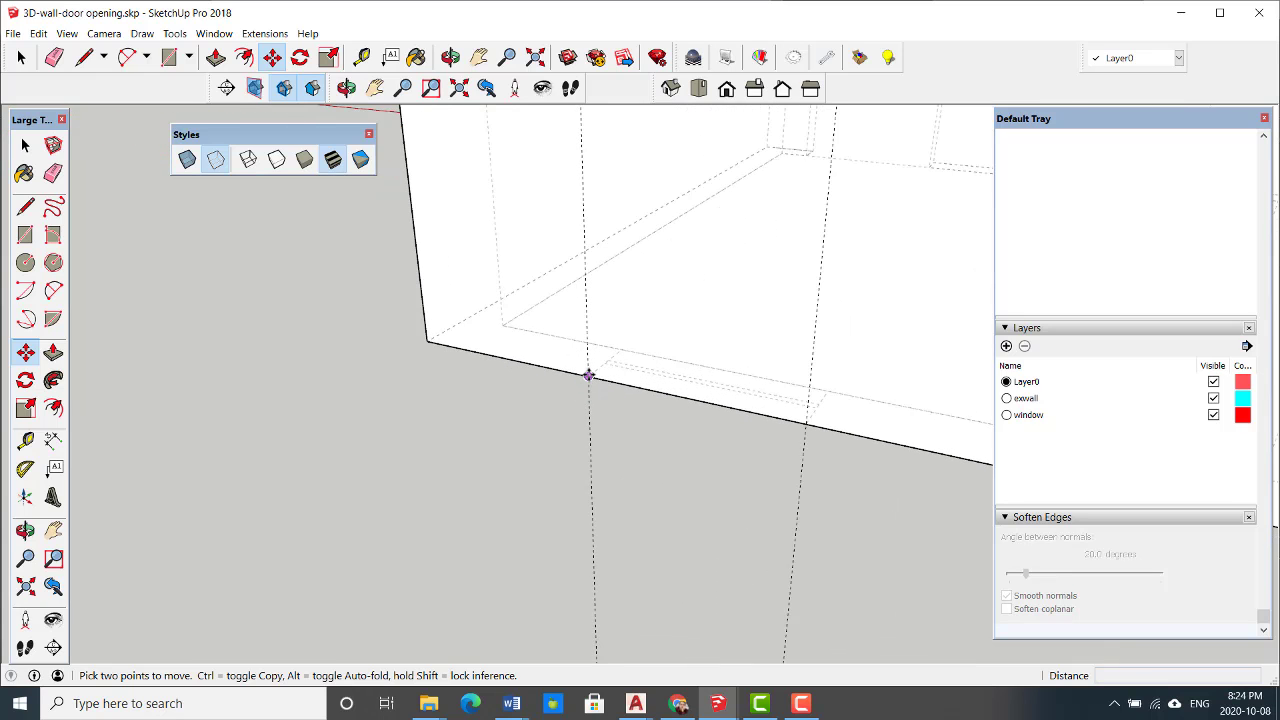
scroll(589, 375, "down", 5)
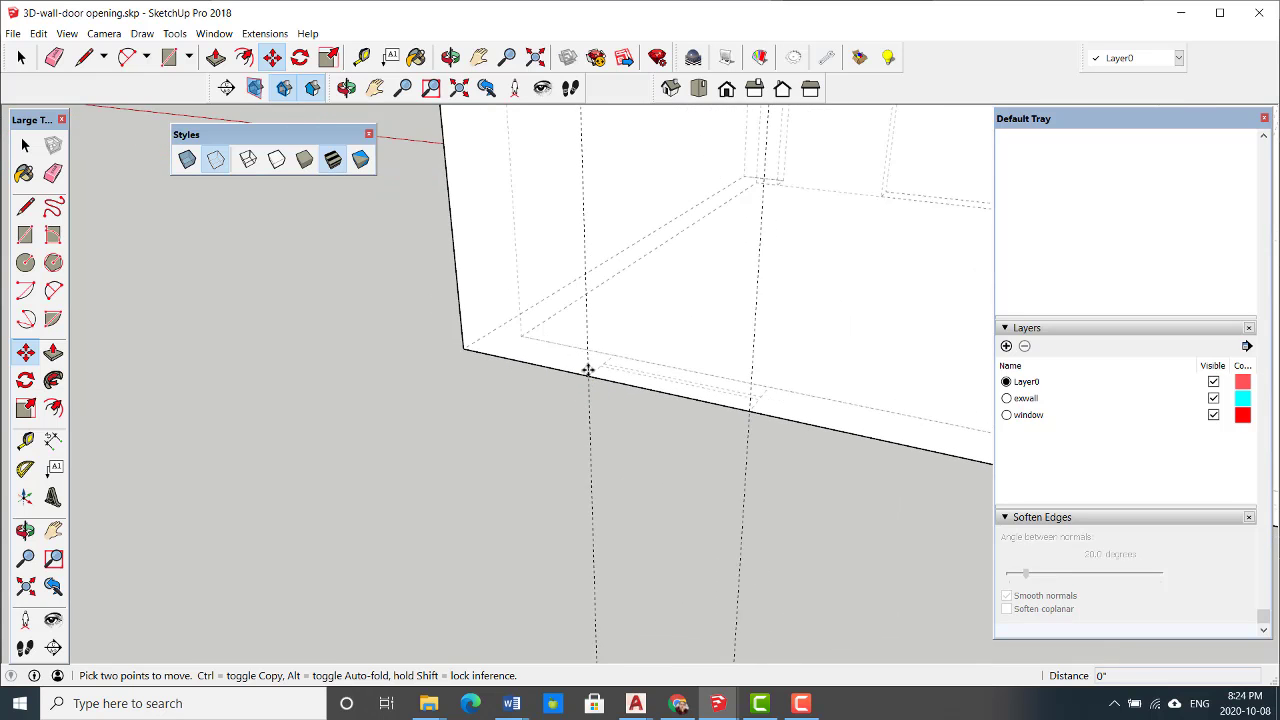
left_click(589, 372)
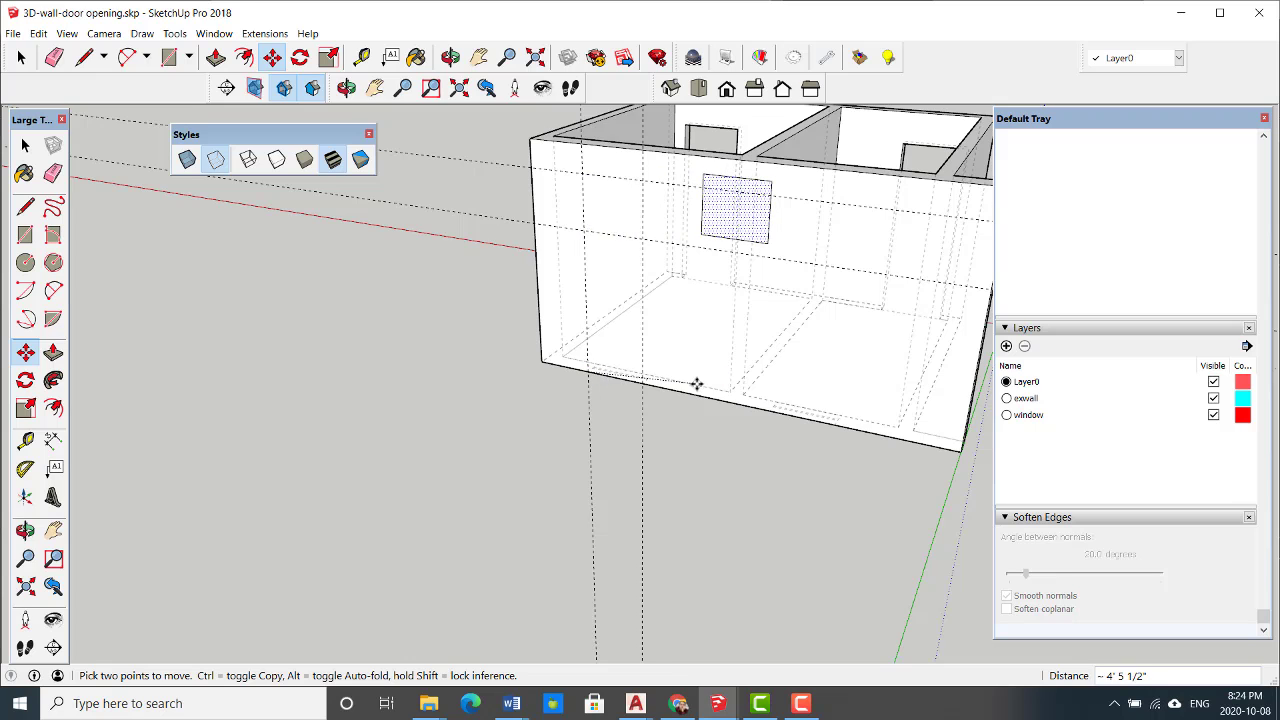
key("ctrl")
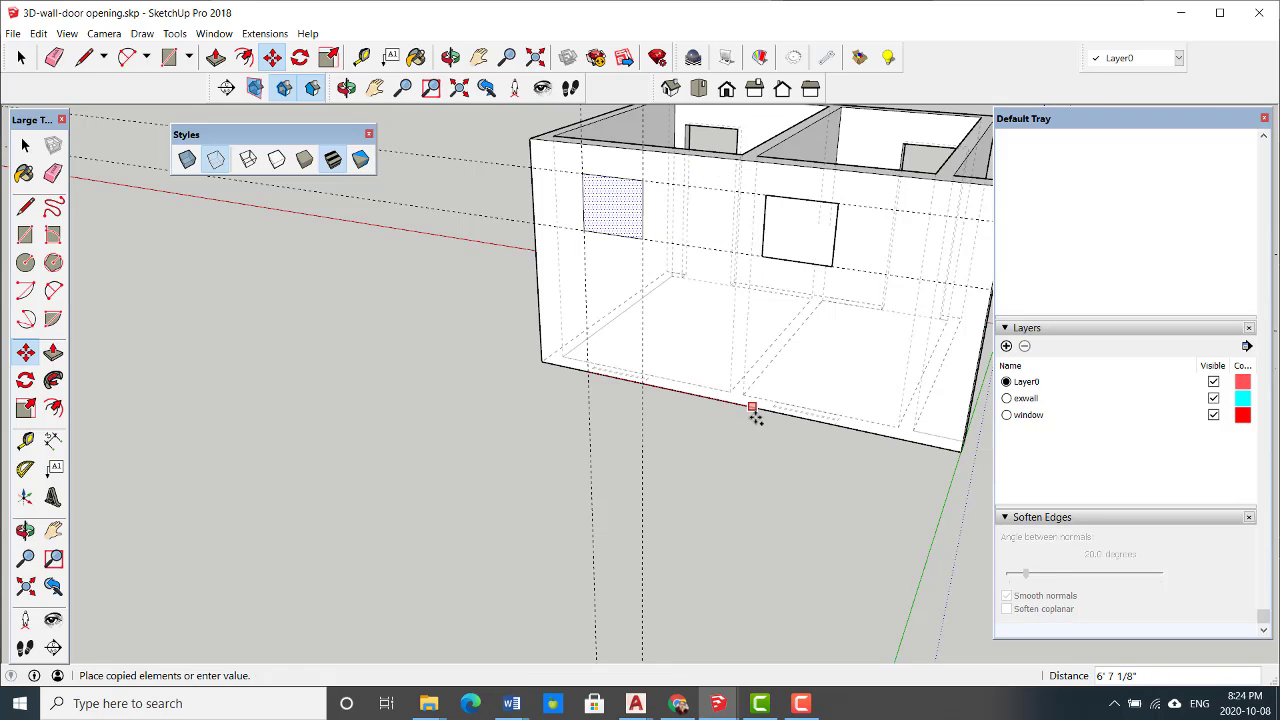
scroll(760, 420, "up", 2)
scroll(769, 424, "up", 2)
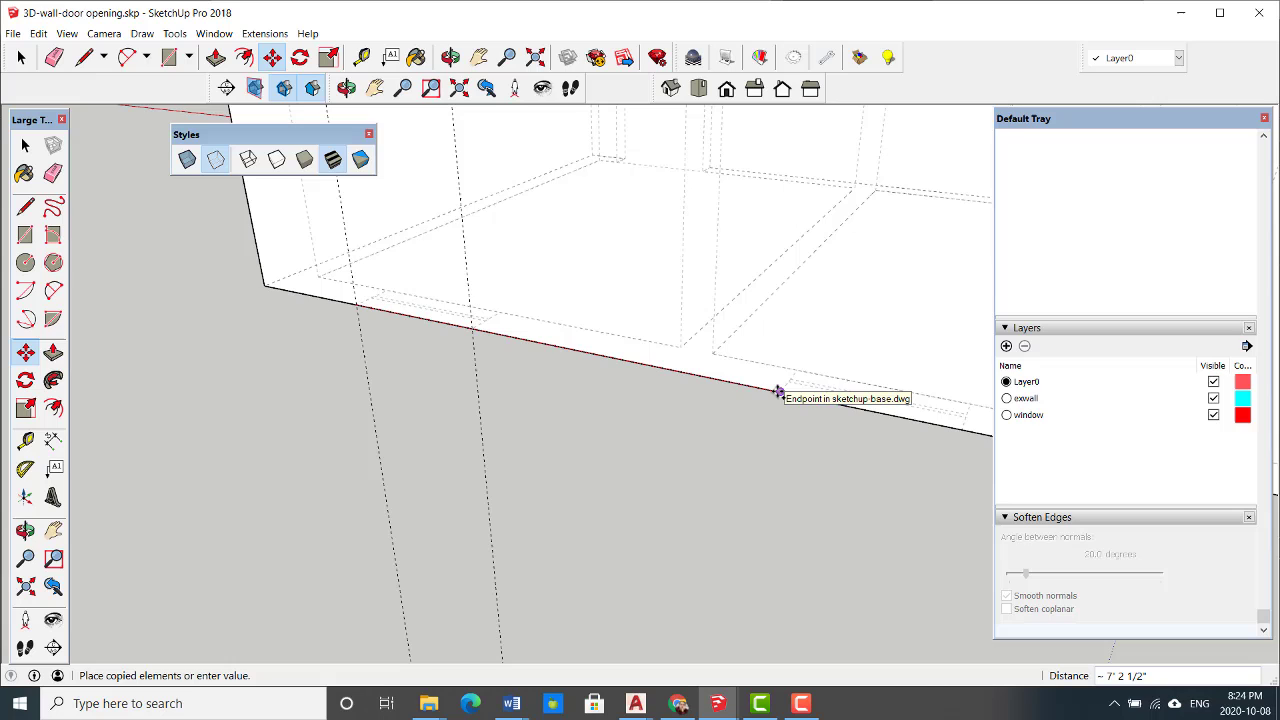
left_click(766, 390)
scroll(766, 390, "down", 5)
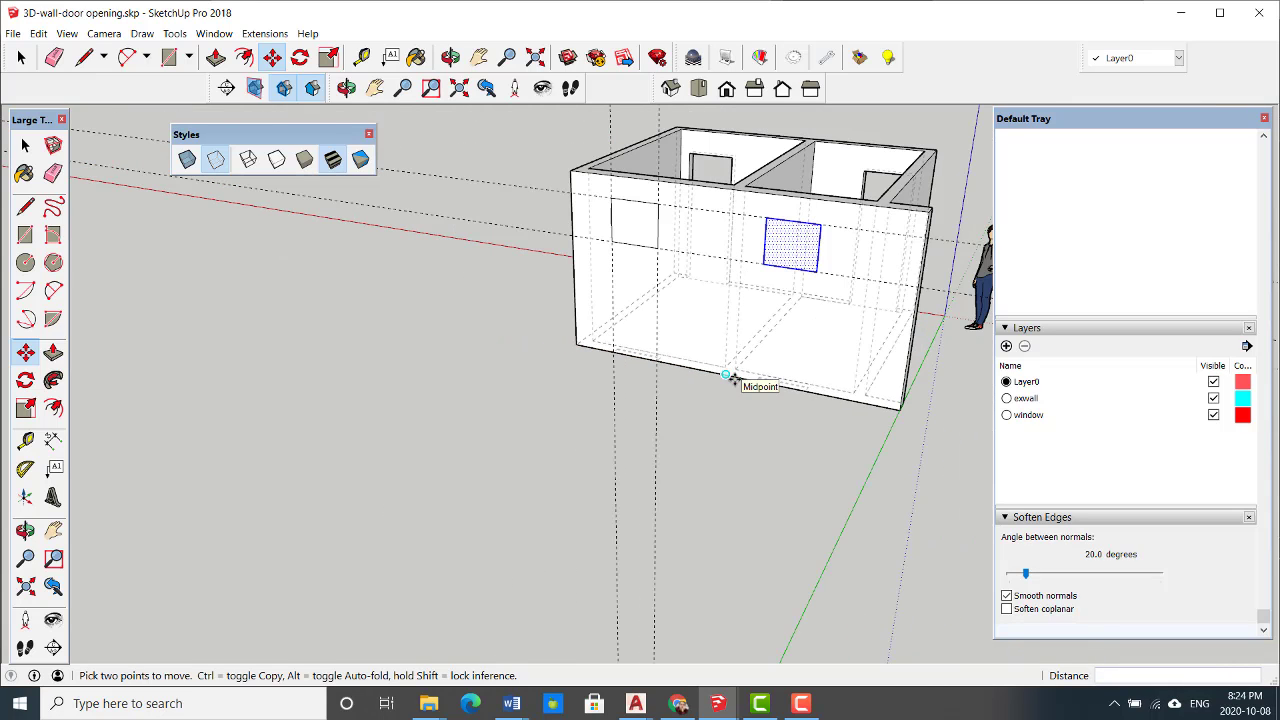
key("space")
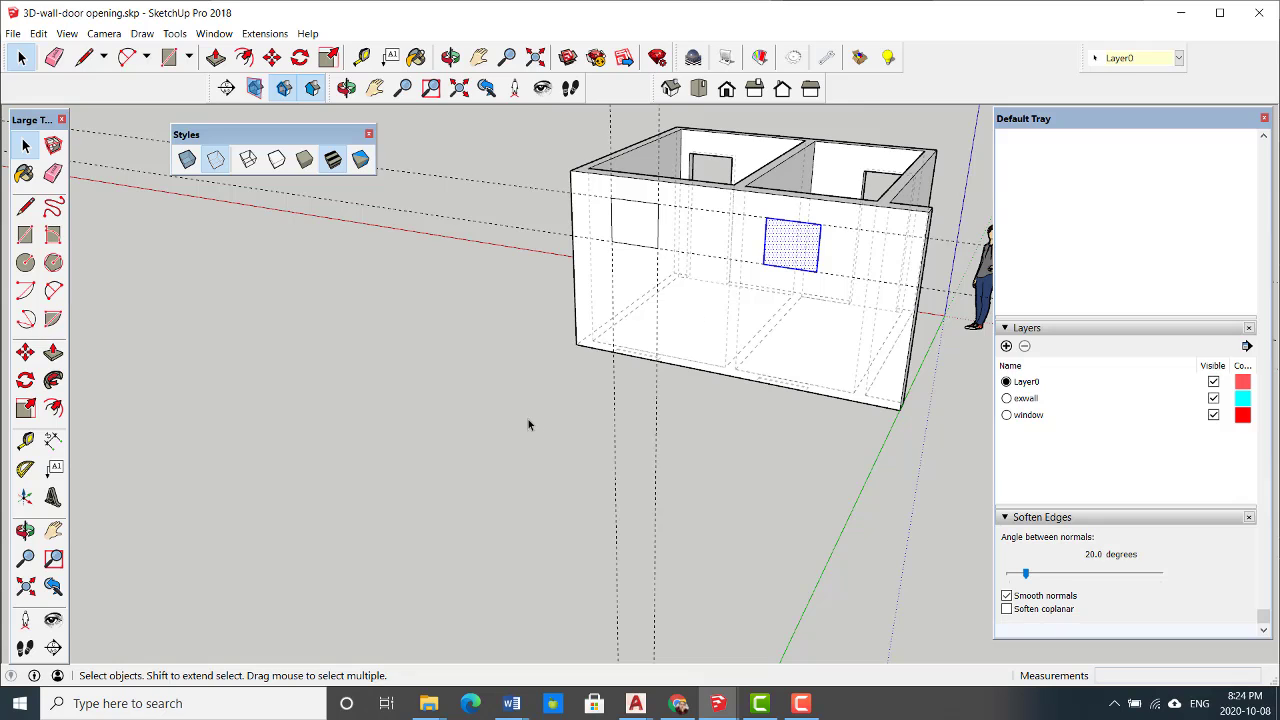
- Move the window edge's endpoint down to the front wall's bottom edge
left_click(597, 400)
scroll(800, 250, "up", 1)
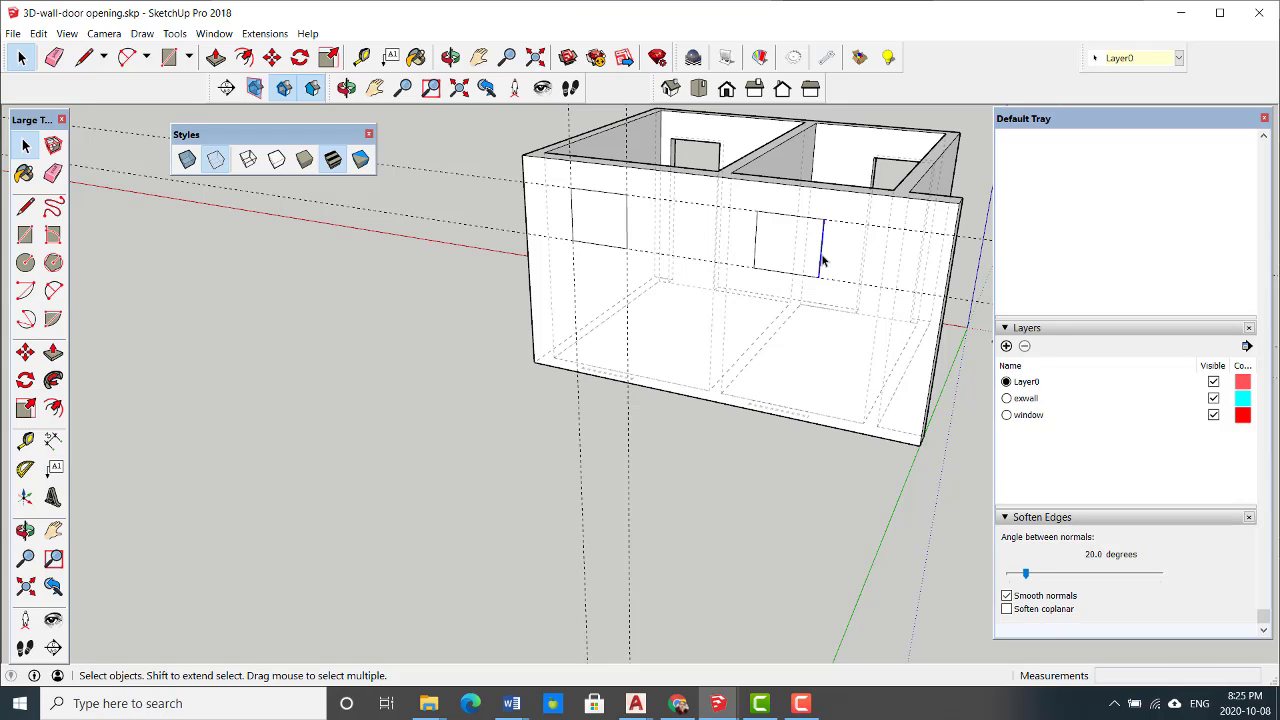
left_click(25, 352)
scroll(801, 427, "up", 3)
scroll(803, 423, "down", 1)
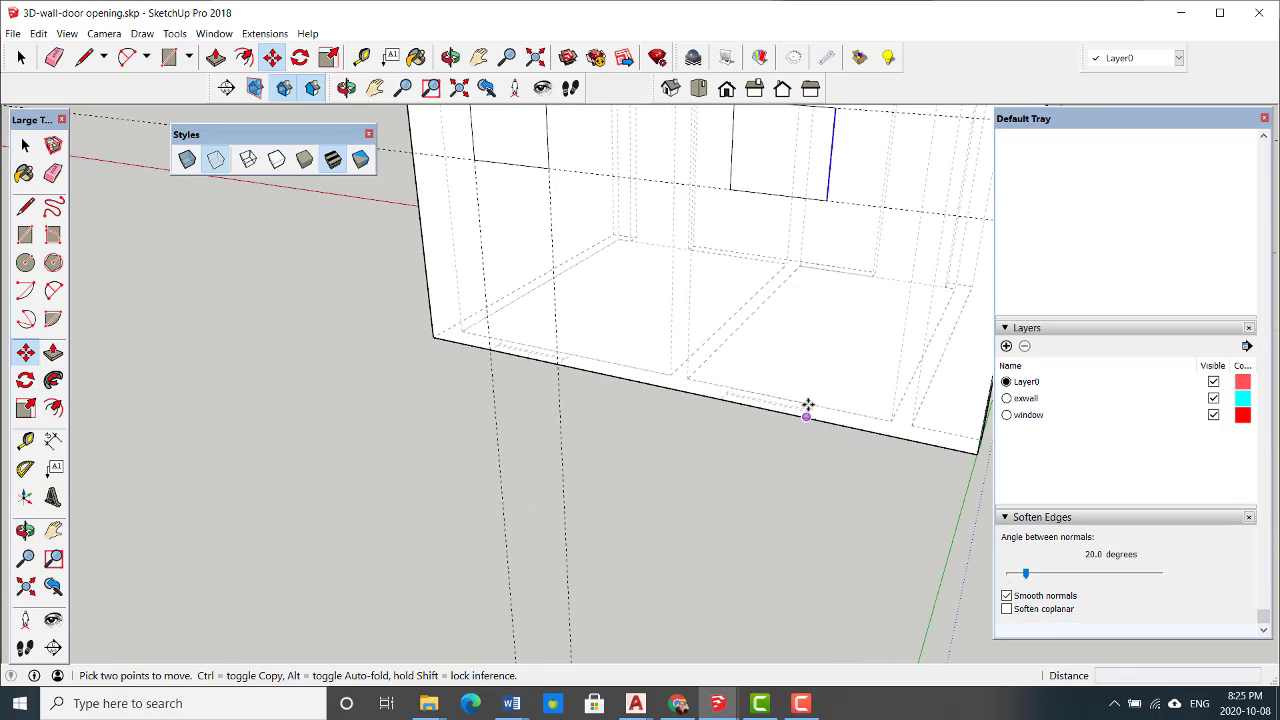
left_click(825, 201)
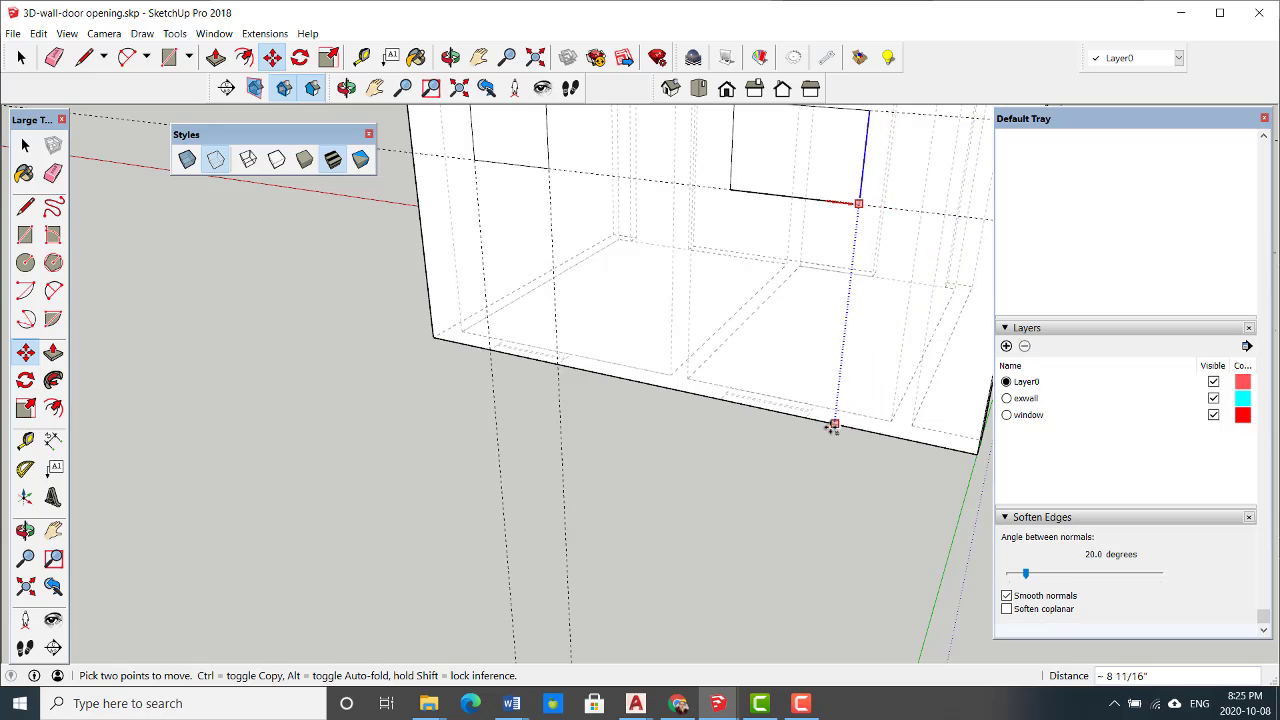
scroll(812, 426, "up", 4)
scroll(806, 423, "up", 2)
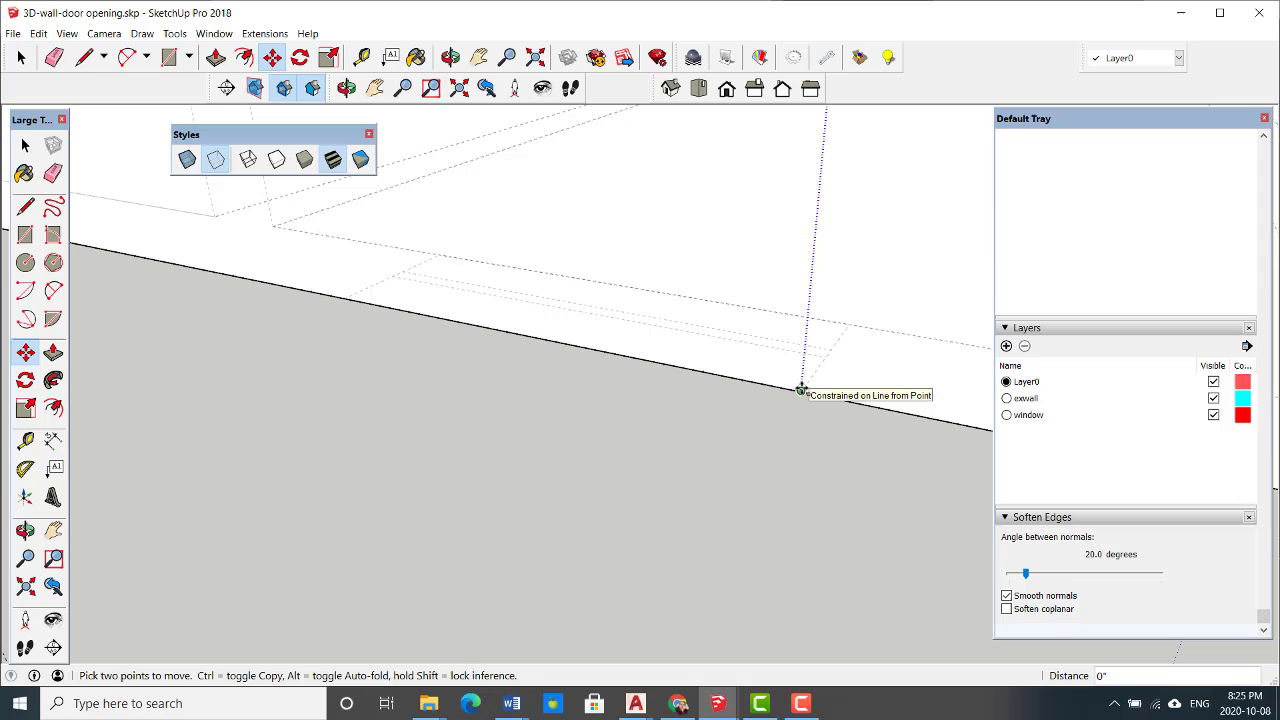
scroll(801, 389, "down", 5)
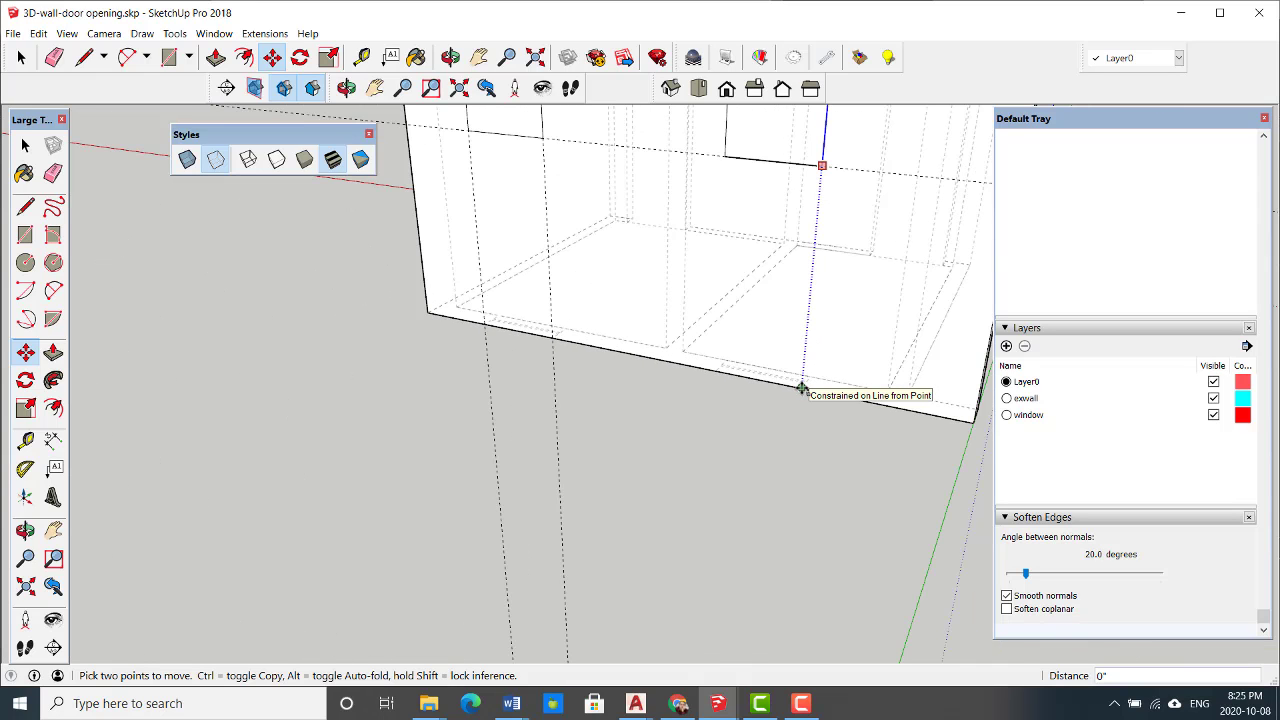
key("space")
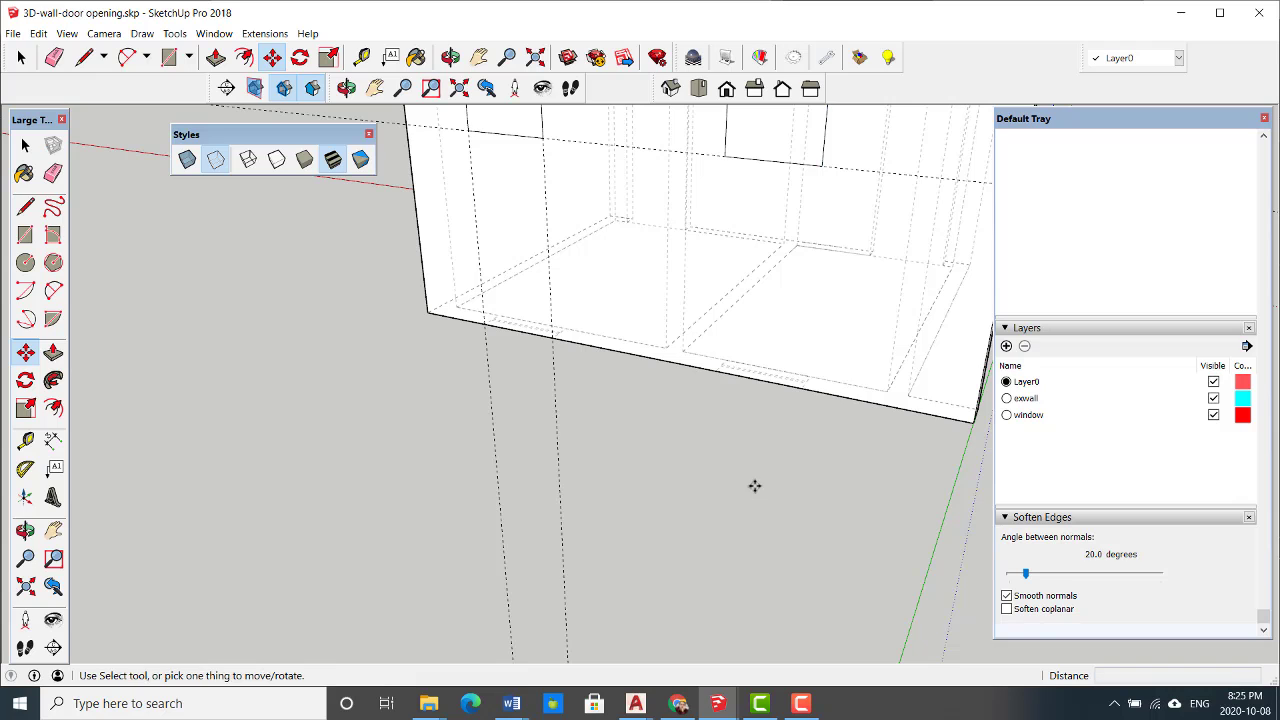
scroll(853, 296, "down", 5)
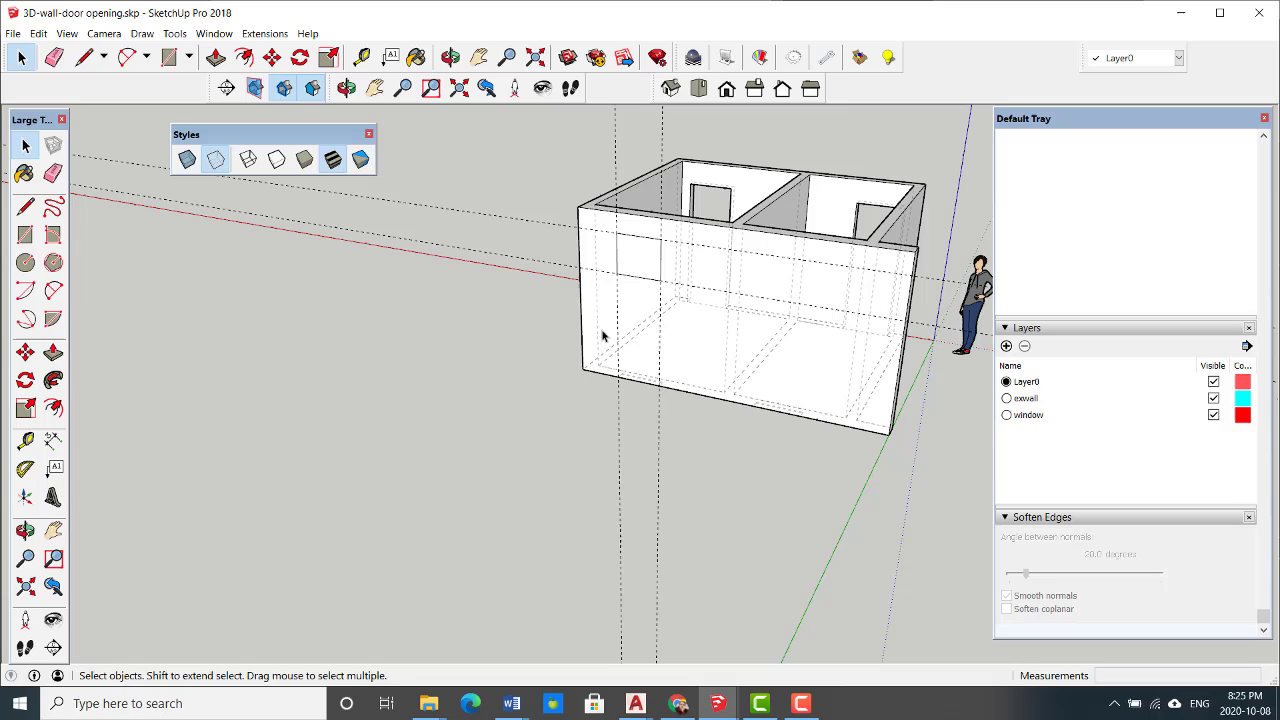
- Draw a 2' 3 1/2" by 5' 6" door rectangle from the wall base, then select it with the panel above
left_click(25, 234)
scroll(620, 376, "up", 3)
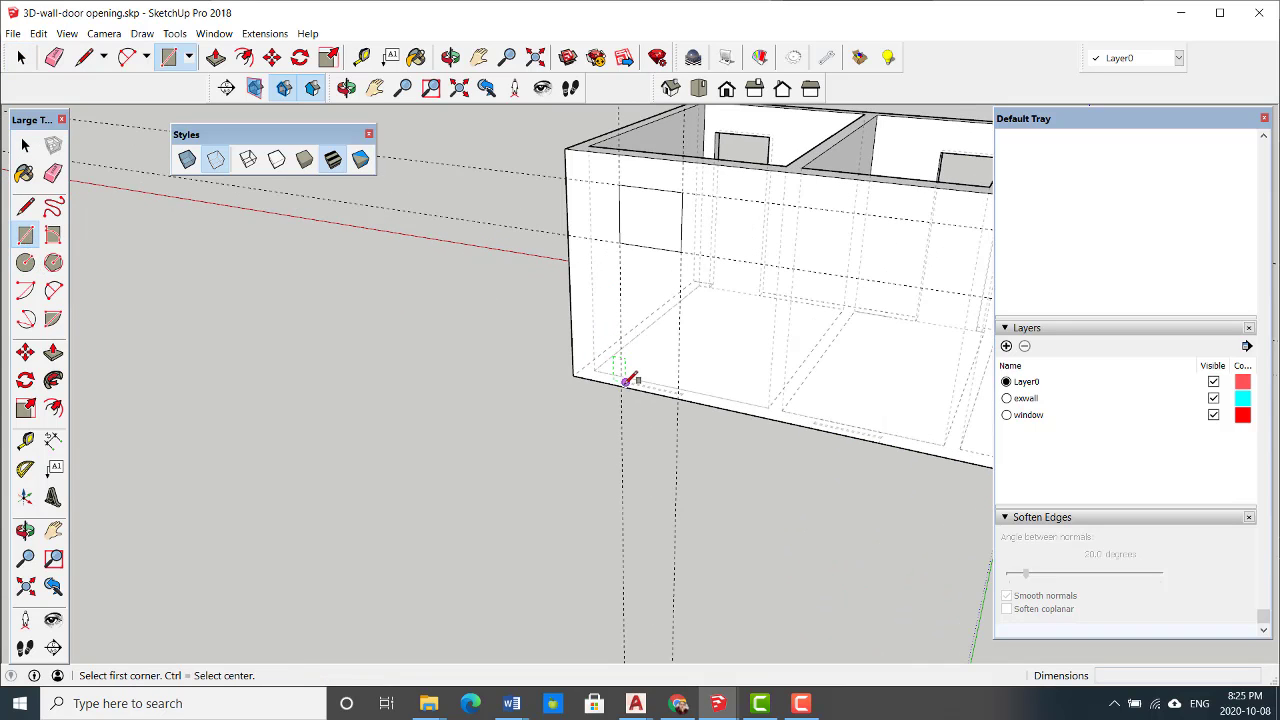
left_click(621, 385)
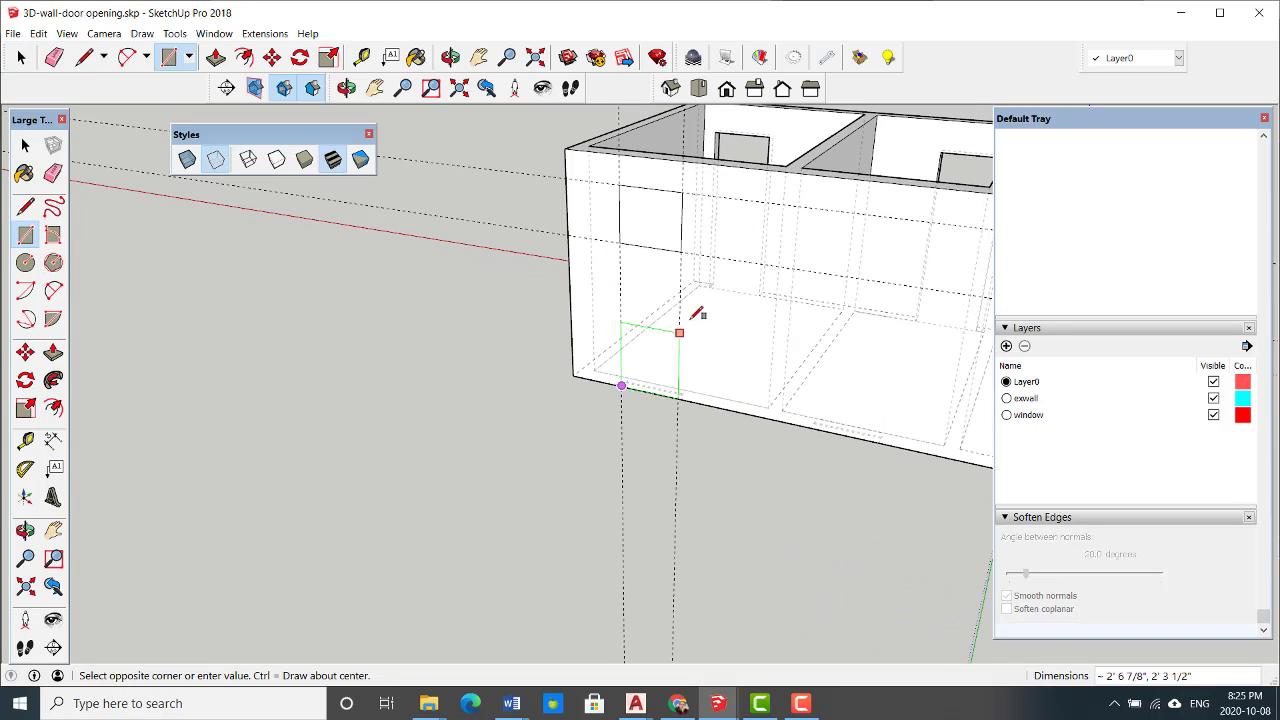
left_click(681, 251)
key("space")
scroll(655, 245, "up", 3)
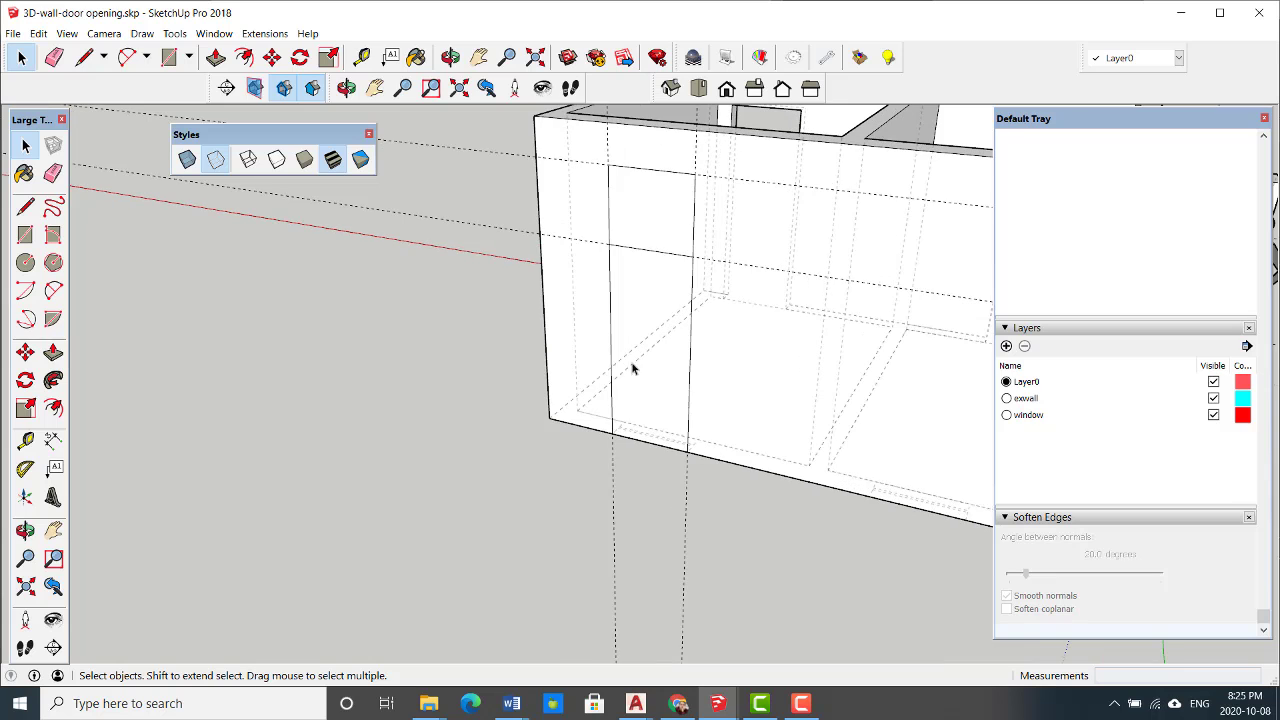
scroll(632, 452, "up", 4)
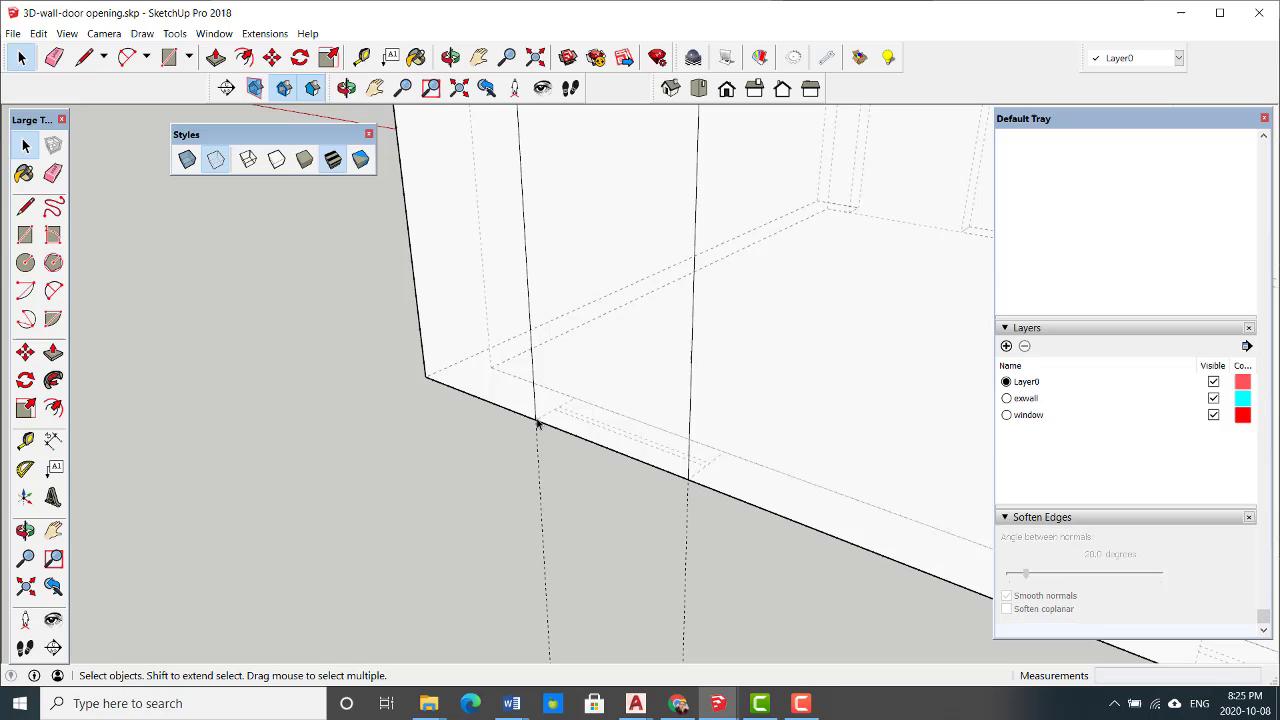
scroll(537, 424, "down", 6)
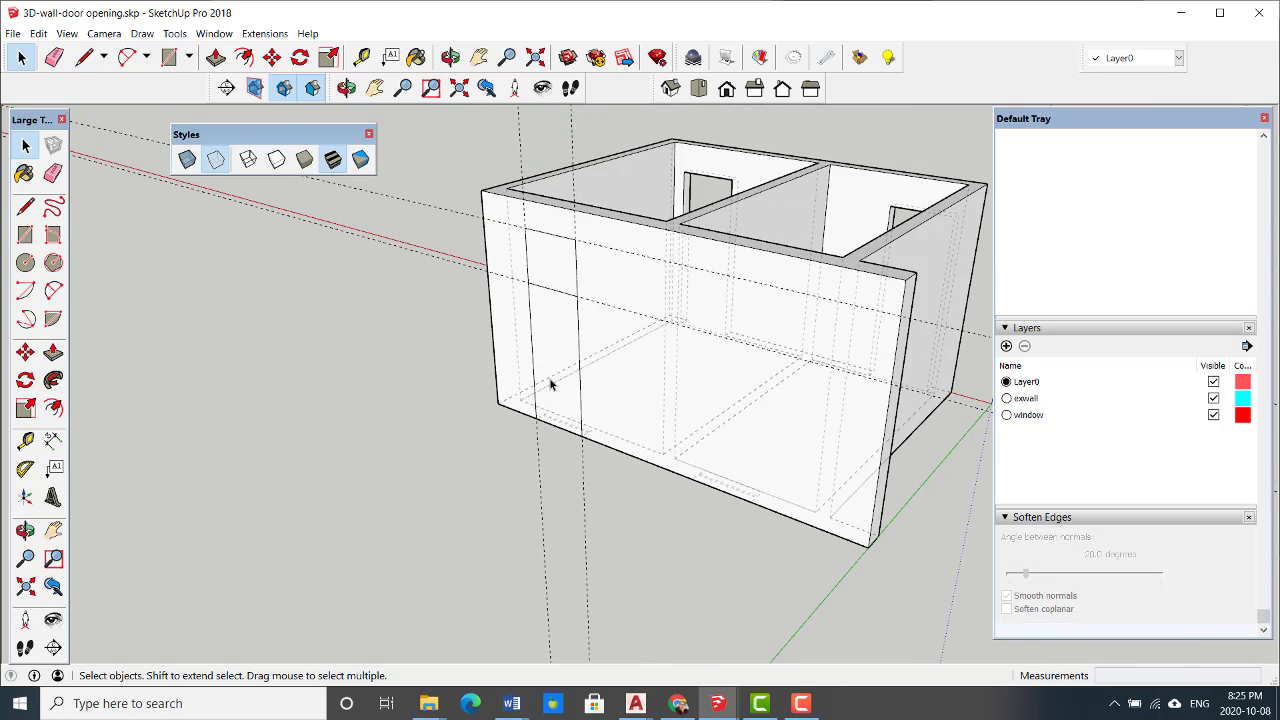
left_click(568, 336)
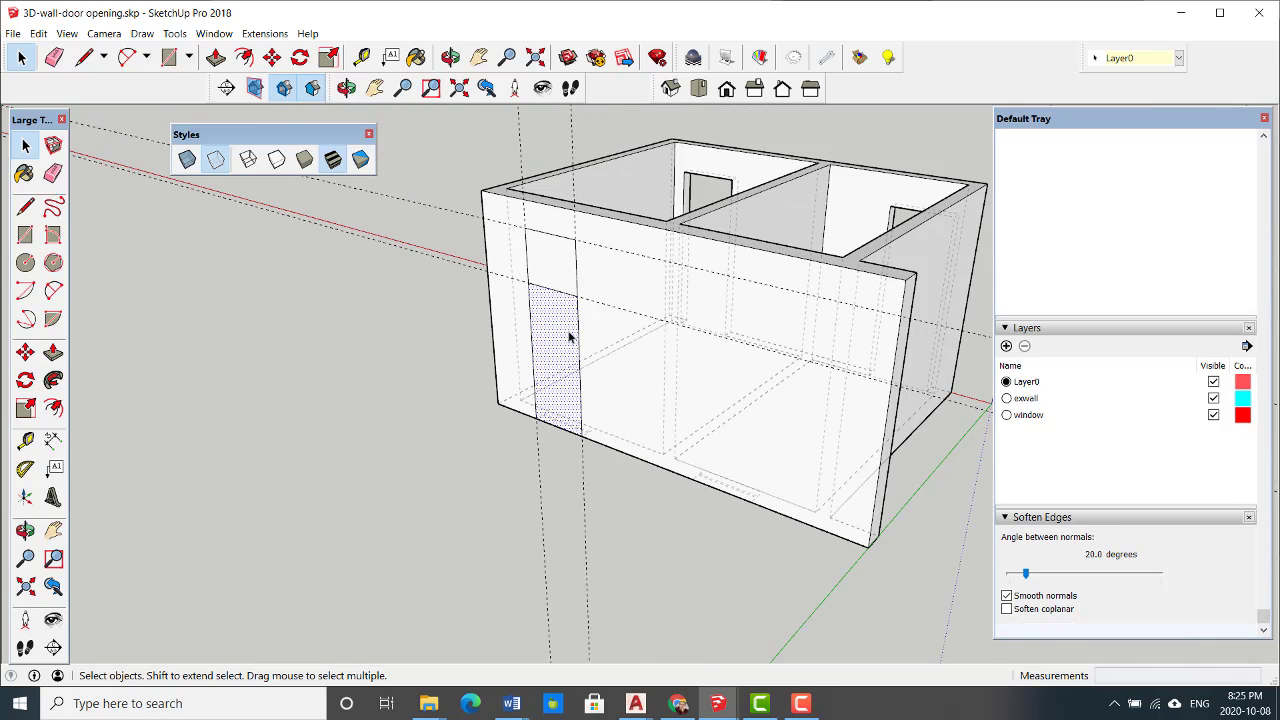
left_click(558, 272, "shift")
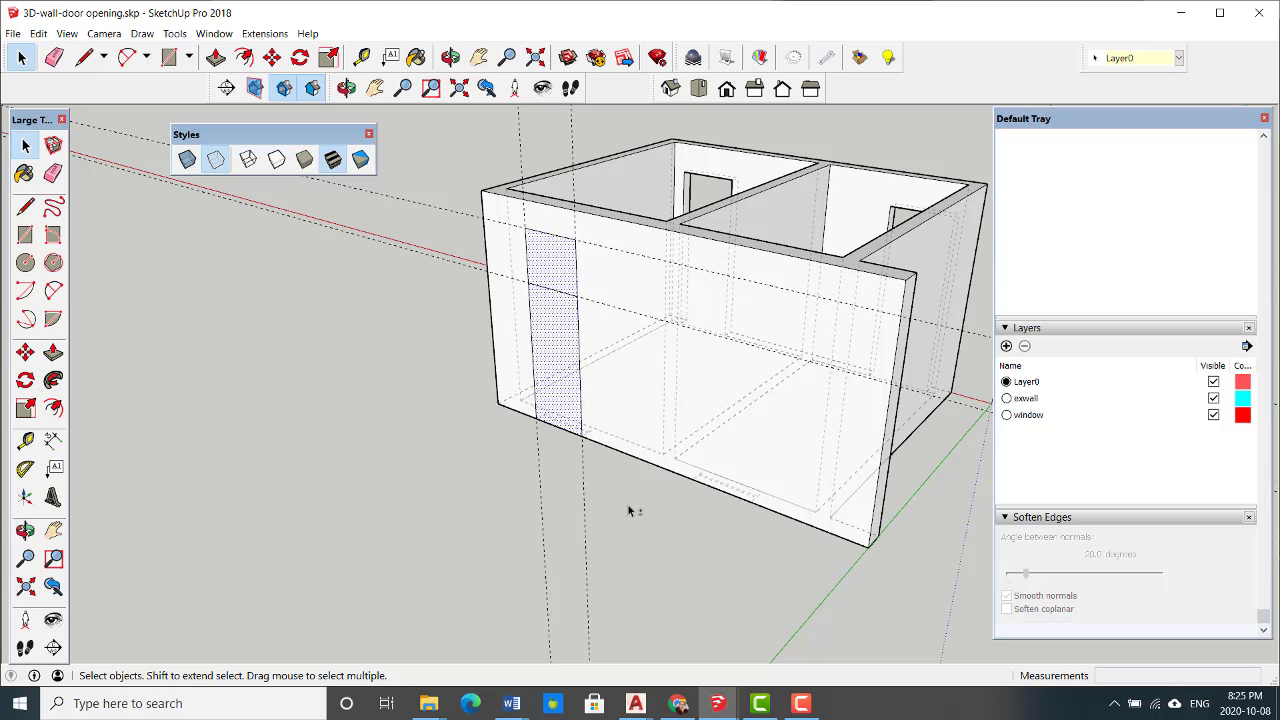
- Paste a copy of the door outline onto the front wall's bottom edge
scroll(640, 498, "up", 5)
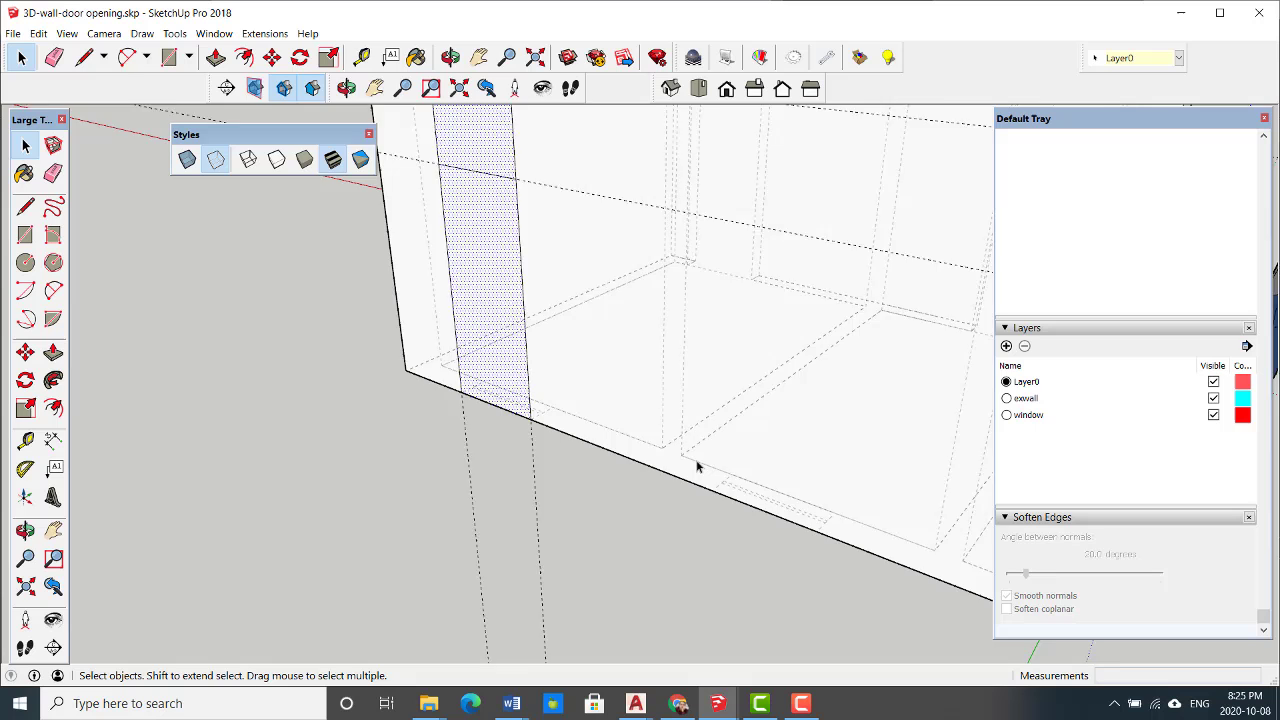
middle_click_drag(718, 473, 831, 449)
key("ctrl+v")
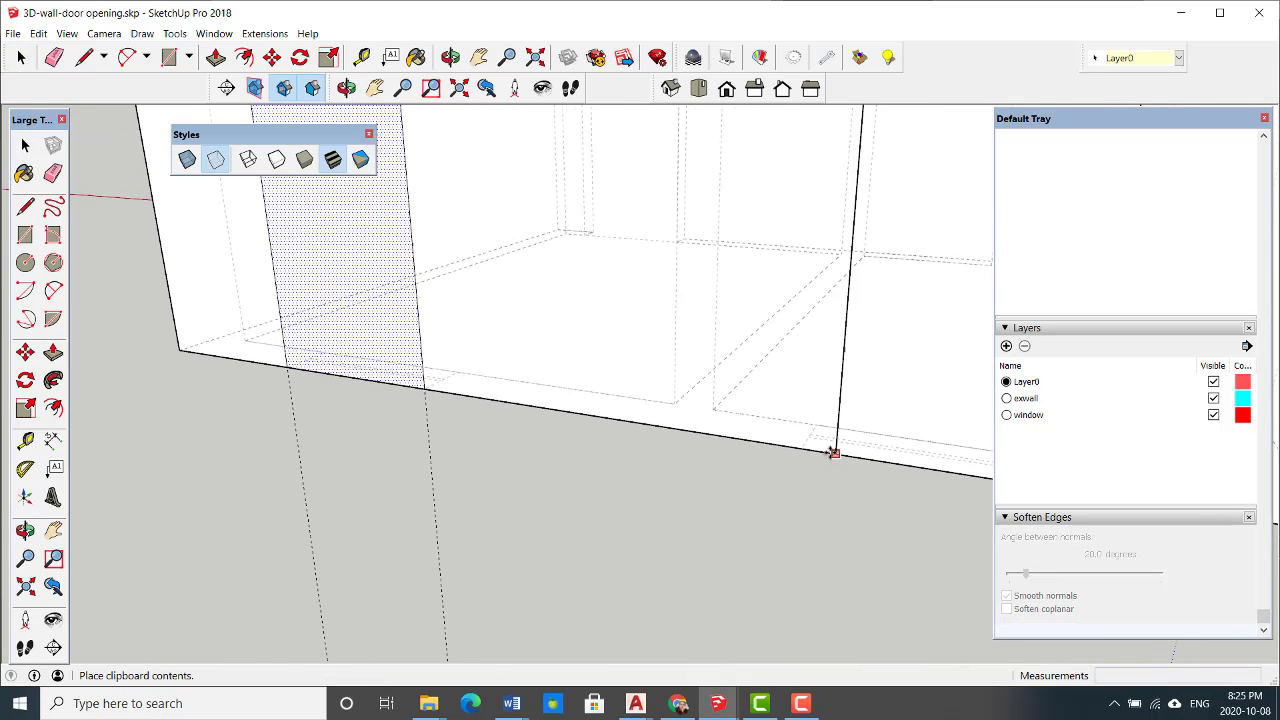
left_click(803, 449)
- Paste another door copy onto a second wall's base and select its left edge
scroll(700, 427, "down", 8)
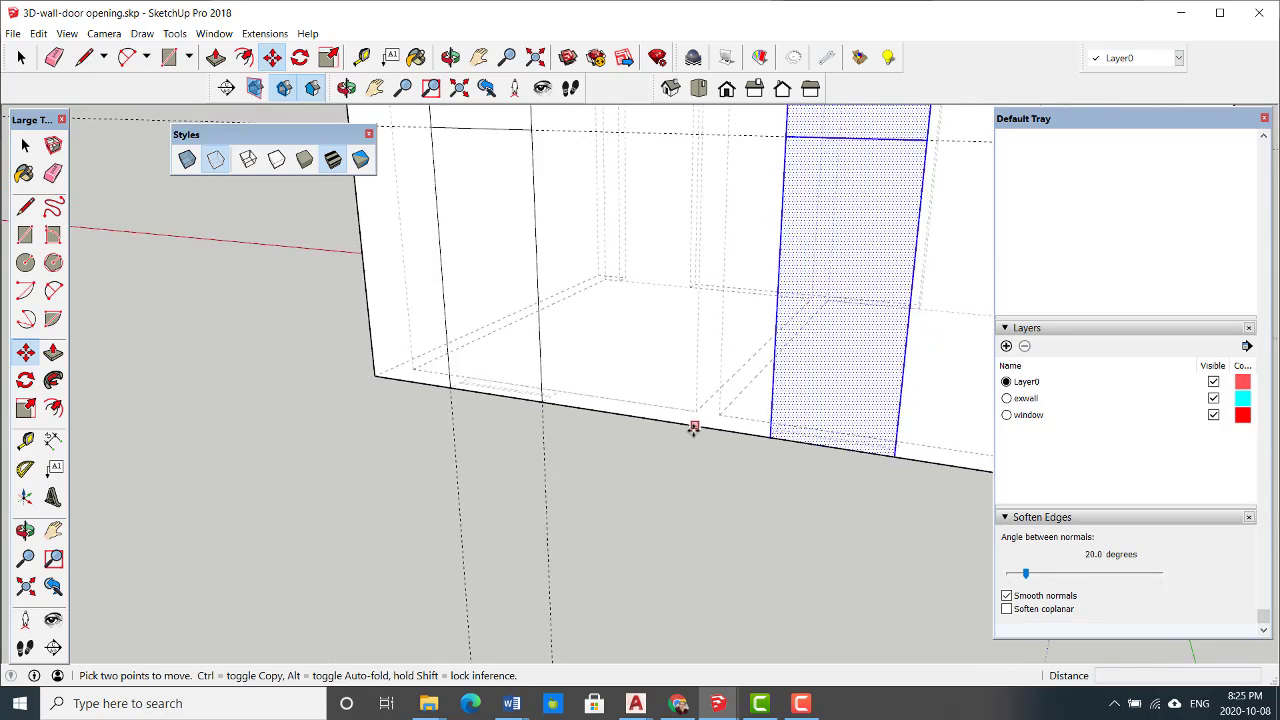
middle_click_drag(830, 512, 464, 465)
key("m")
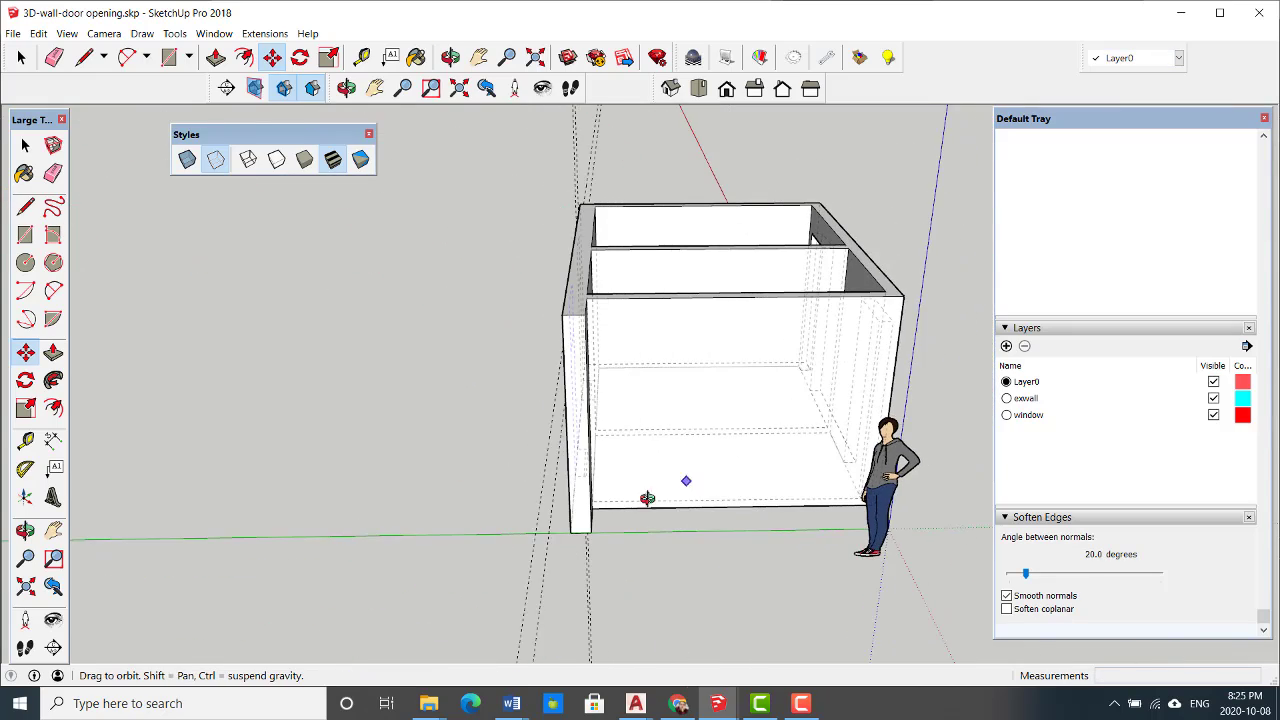
scroll(650, 505, "up", 6)
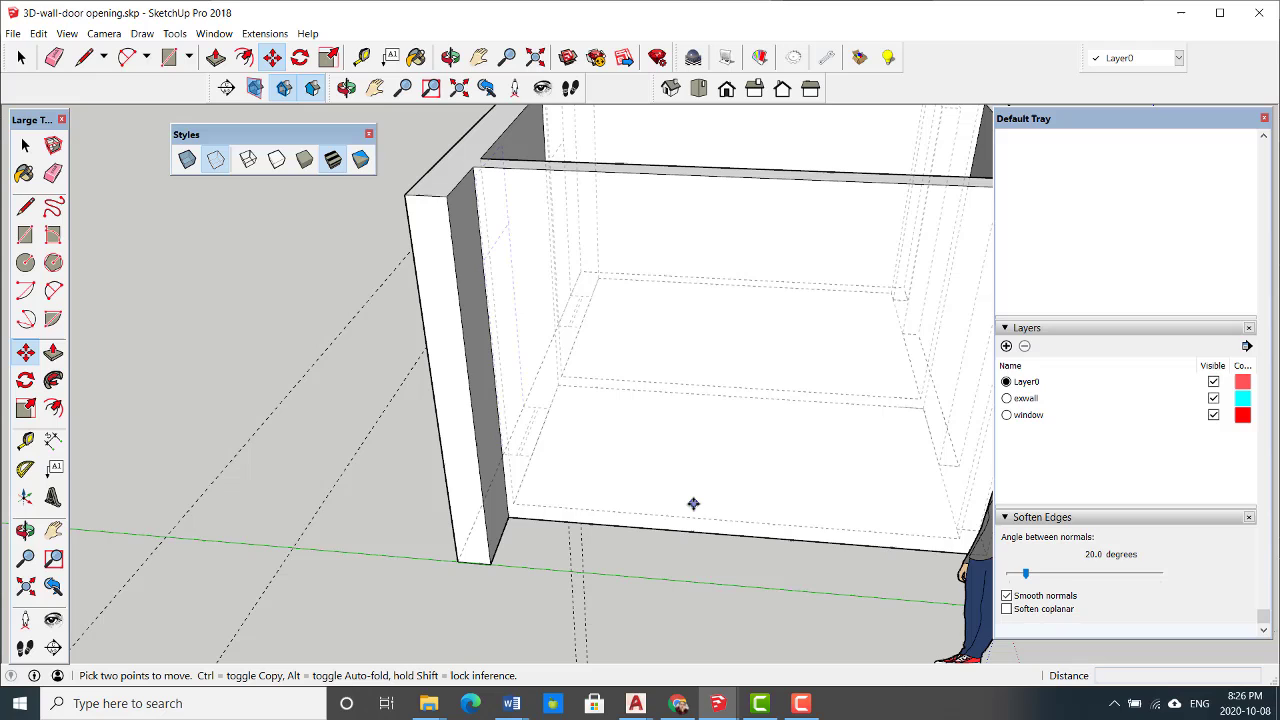
key("ctrl+v")
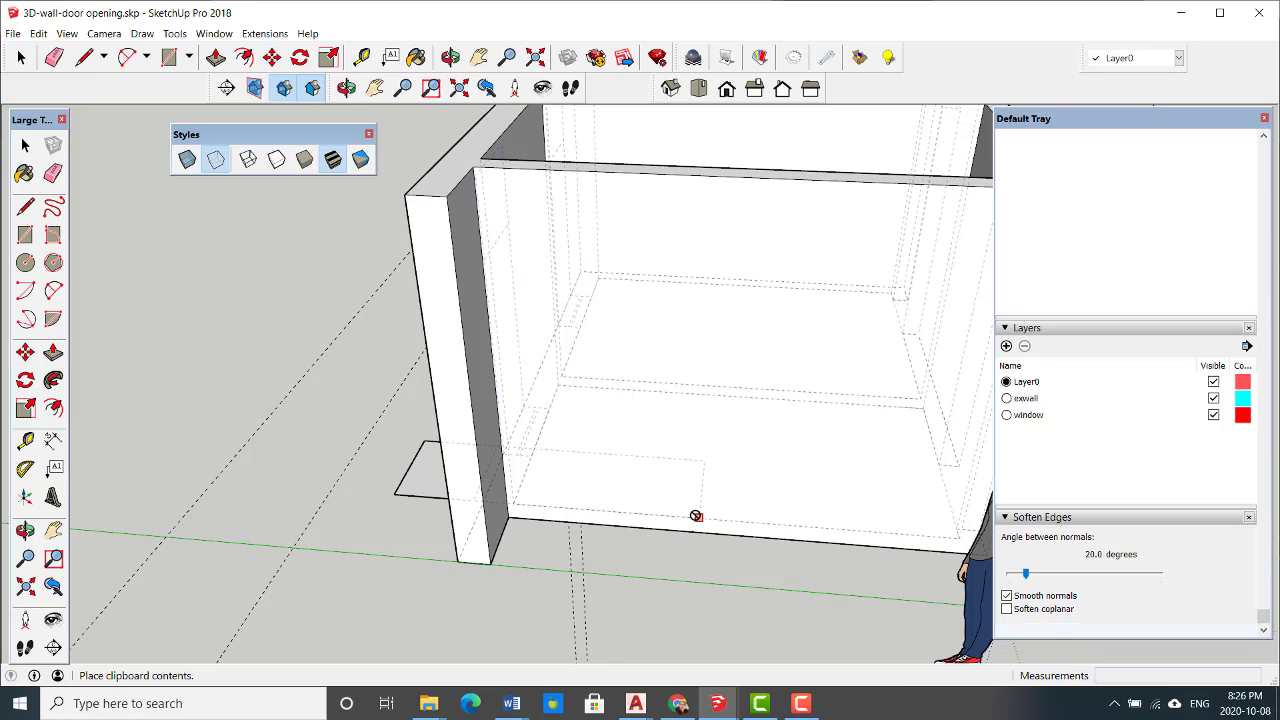
scroll(705, 531, "up", 3)
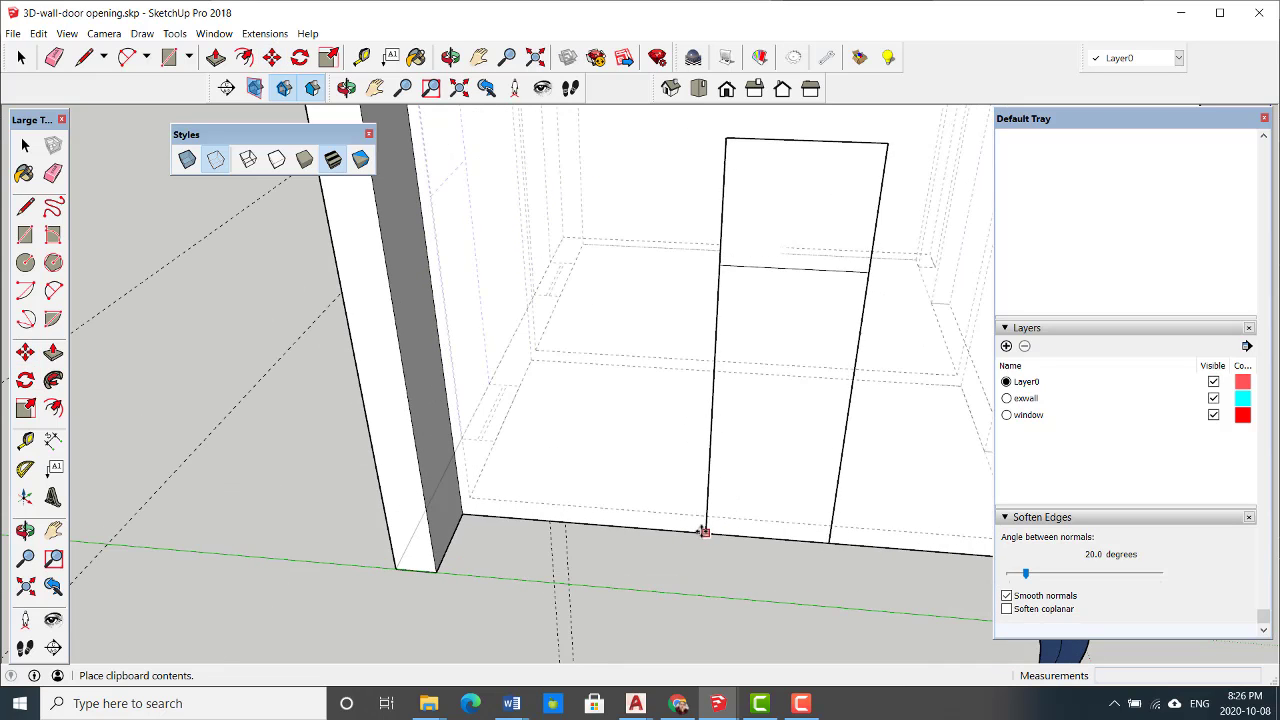
left_click(650, 530)
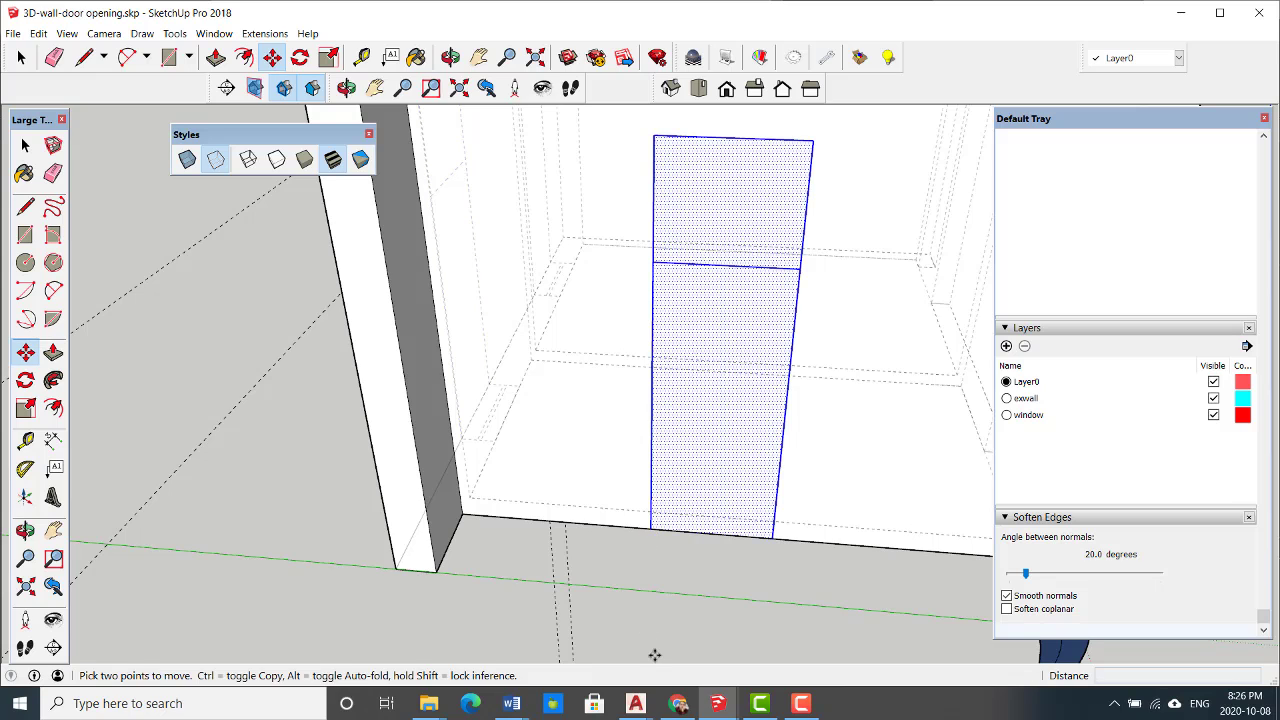
key("space")
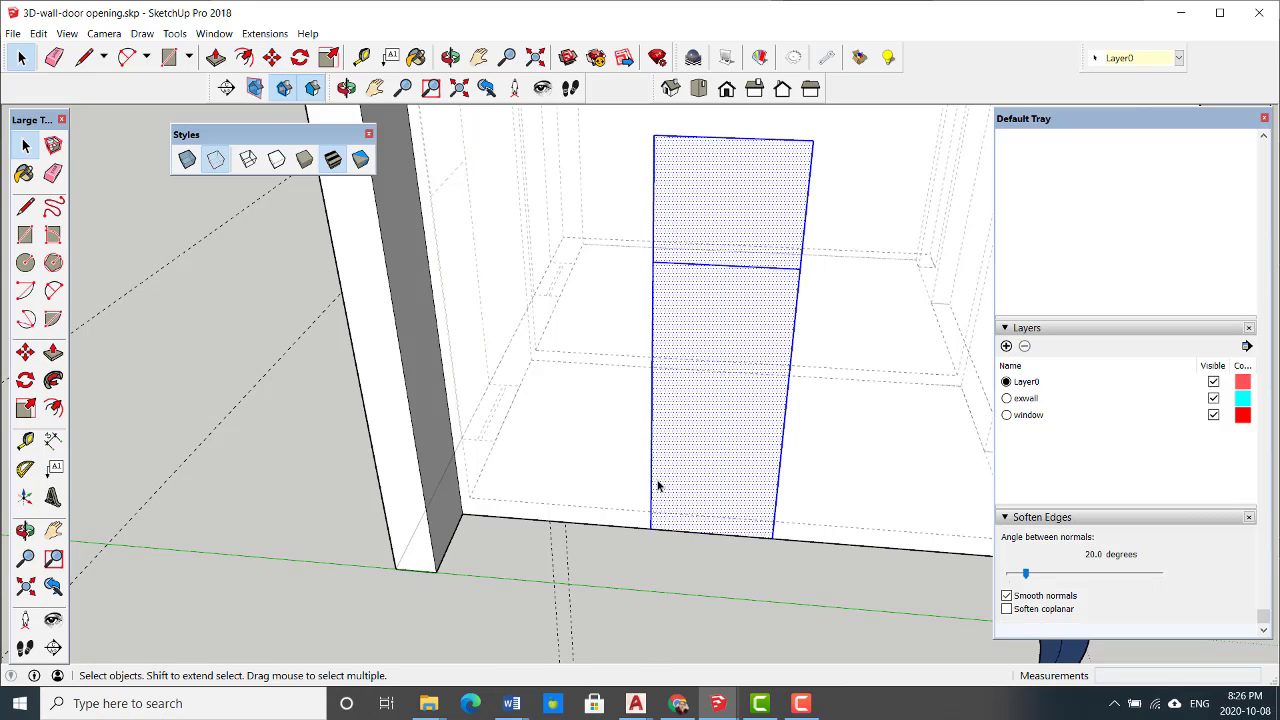
left_click(651, 487)
key("Delete")
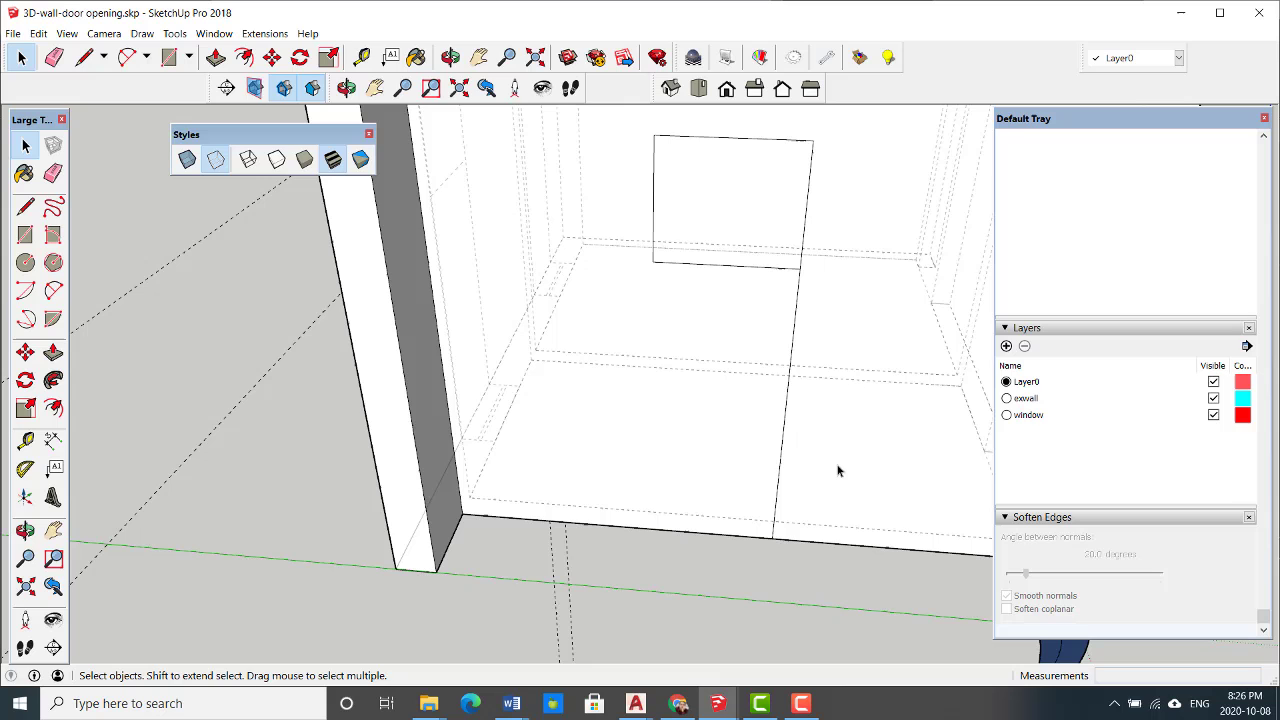
left_click(780, 480)
key("Delete")
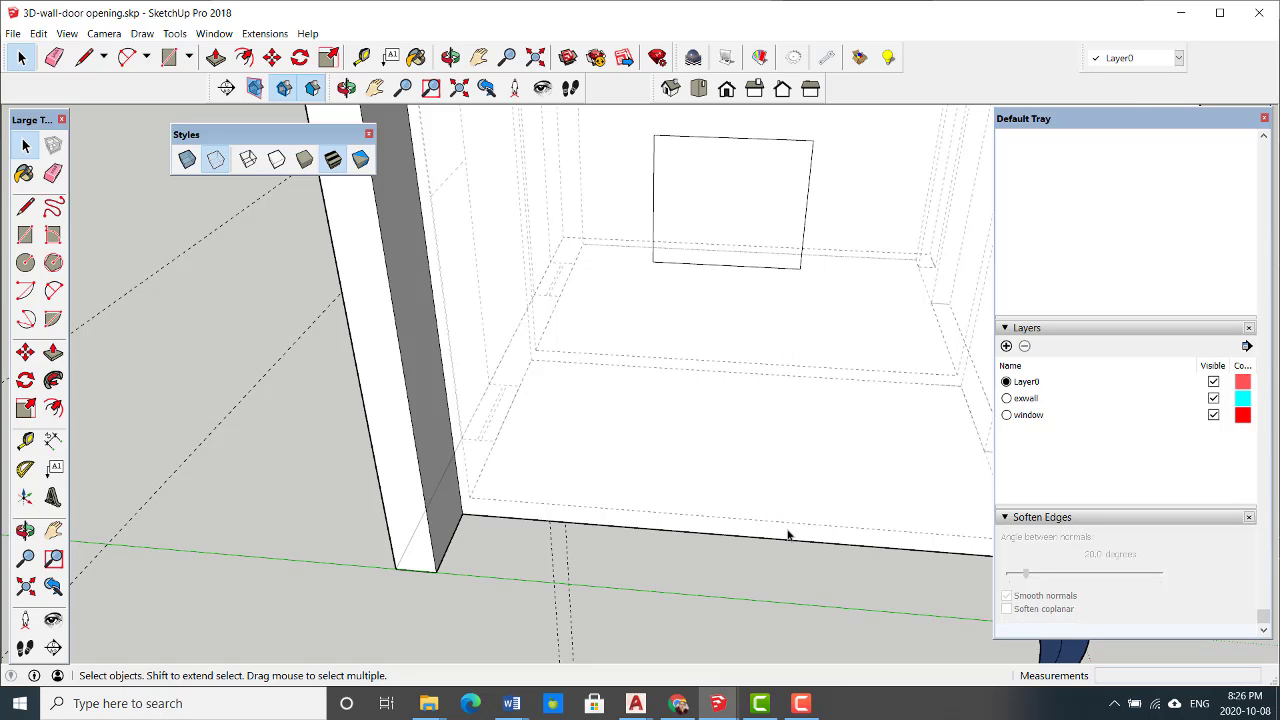
scroll(697, 339, "down", 5)
middle_click_drag(703, 349, 763, 386)
scroll(748, 314, "up", 4)
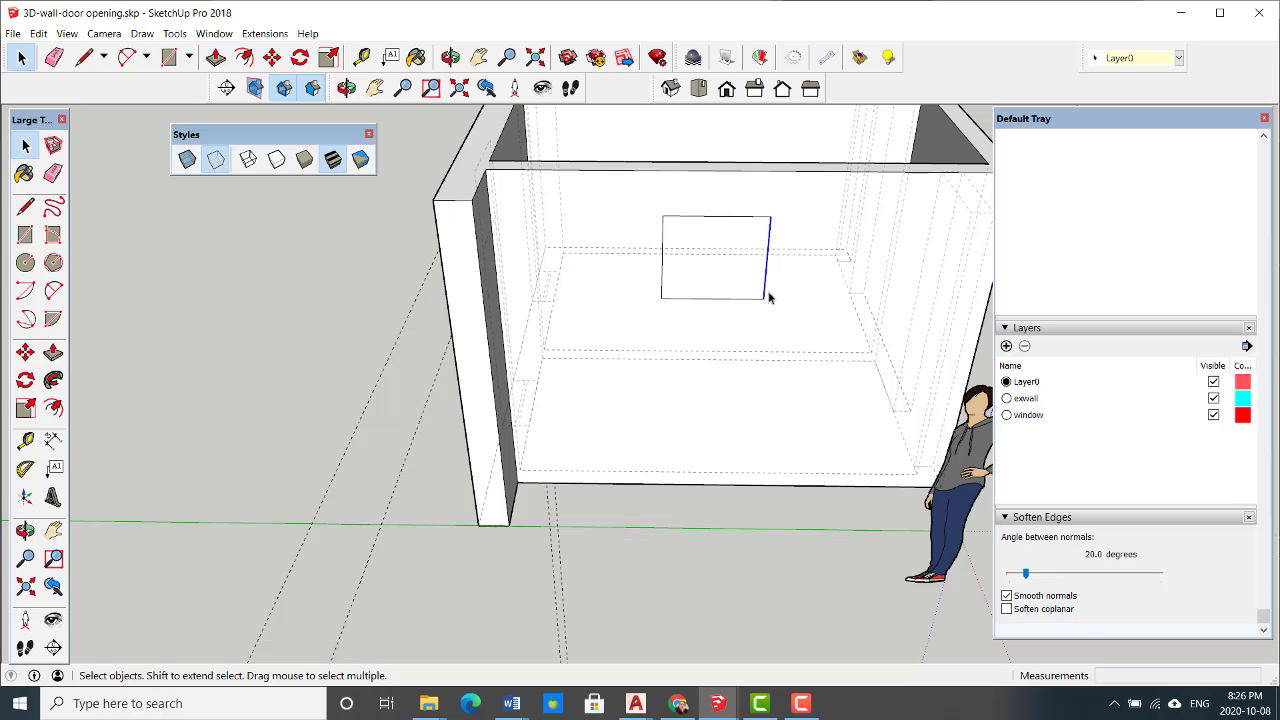
left_click(25, 352)
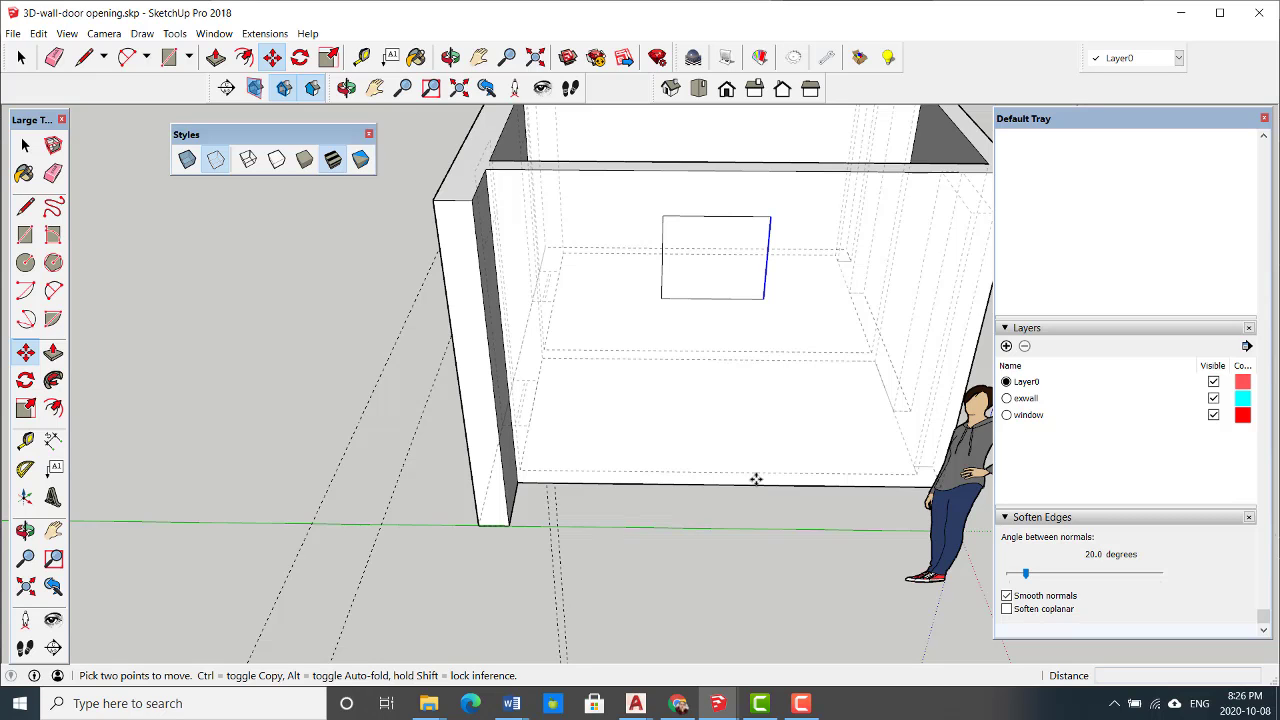
key("space")
left_click(763, 295)
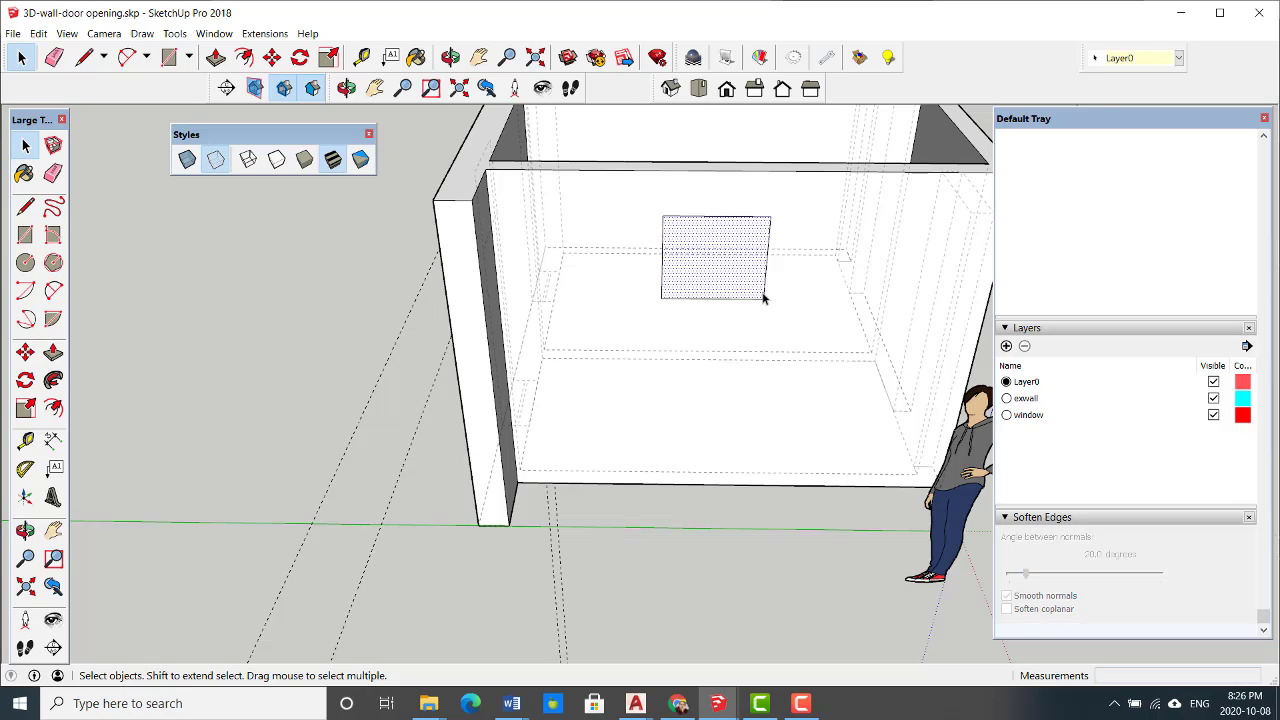
left_click(766, 295)
key("m")
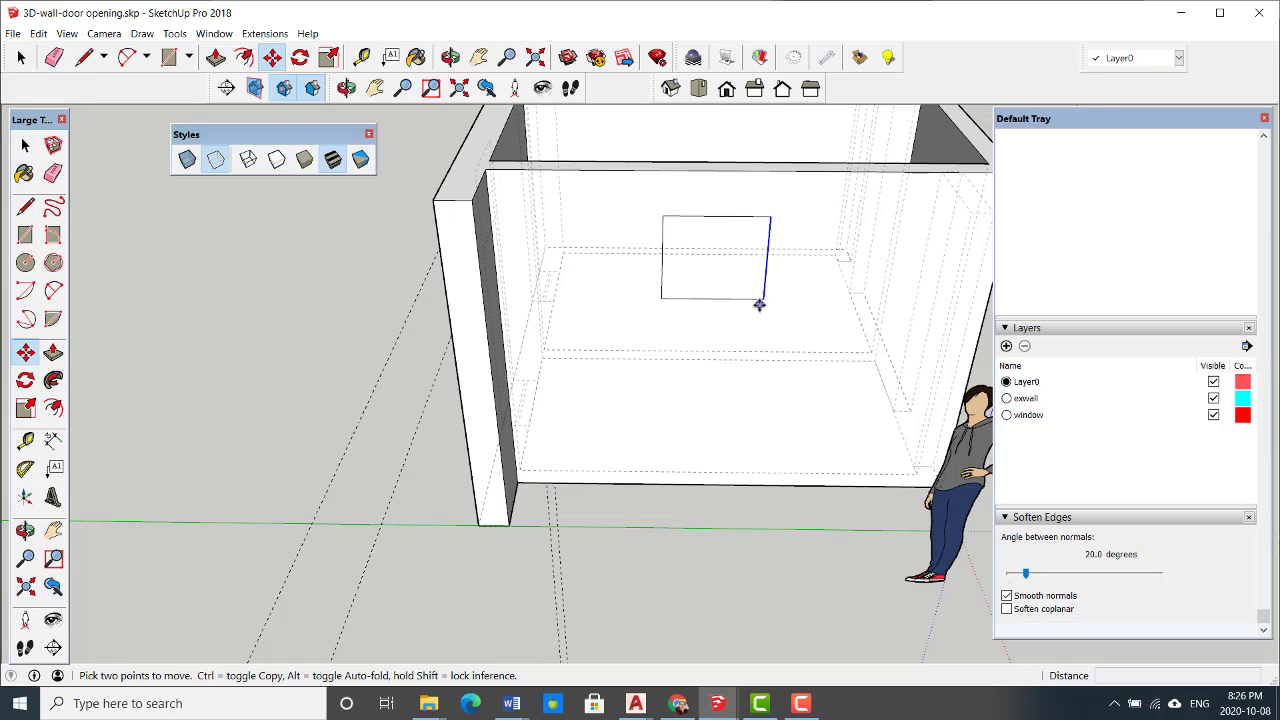
left_click(762, 299)
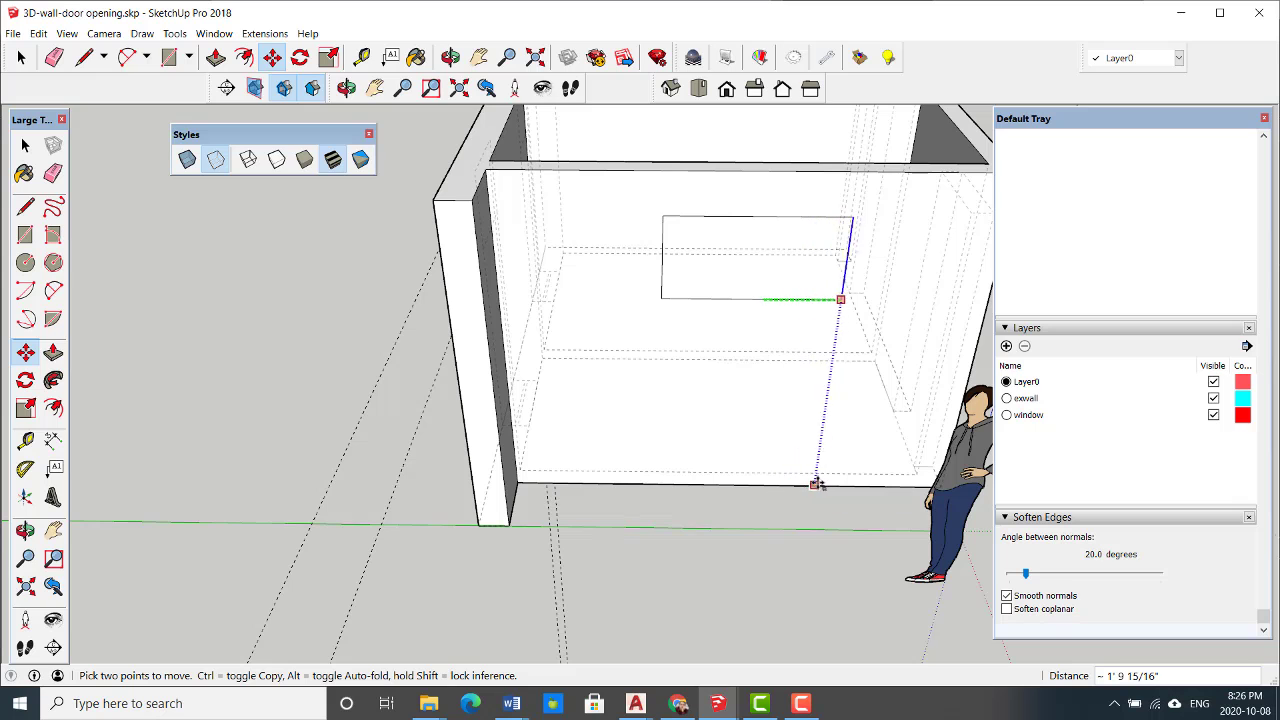
left_click(830, 485)
scroll(690, 565, "down", 5)
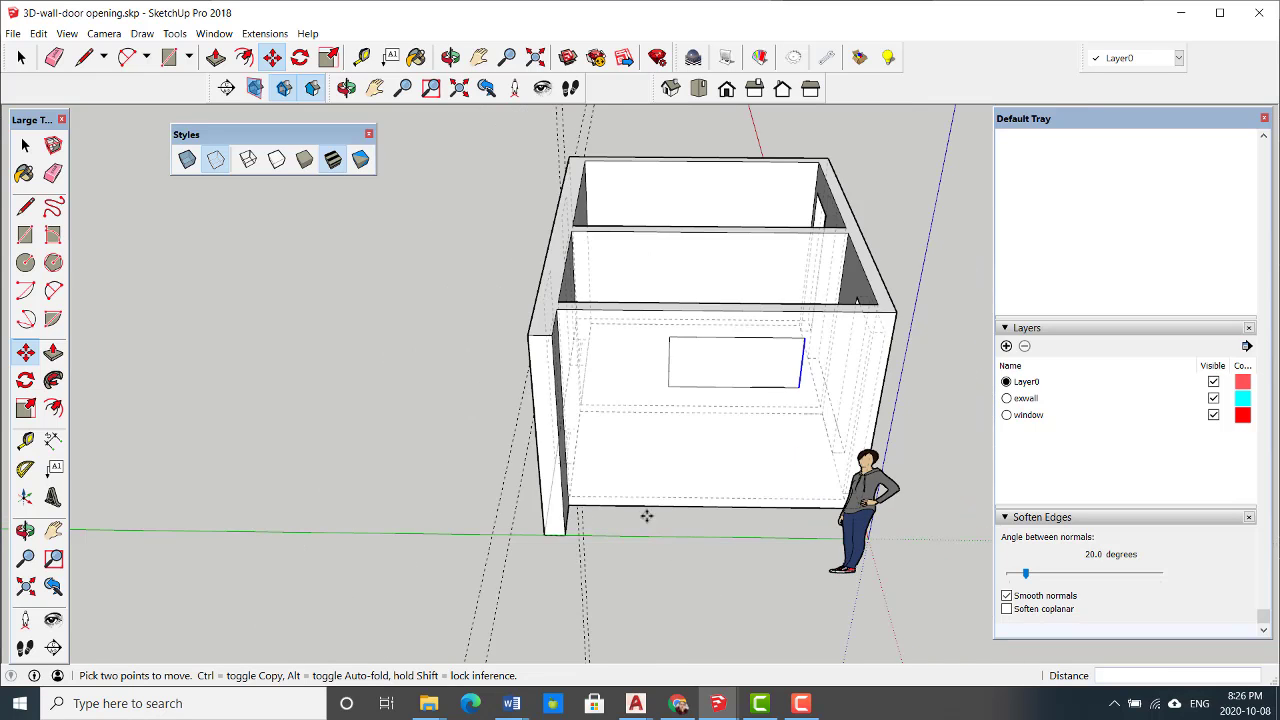
middle_click_drag(646, 517, 602, 537)
key("ctrl+z")
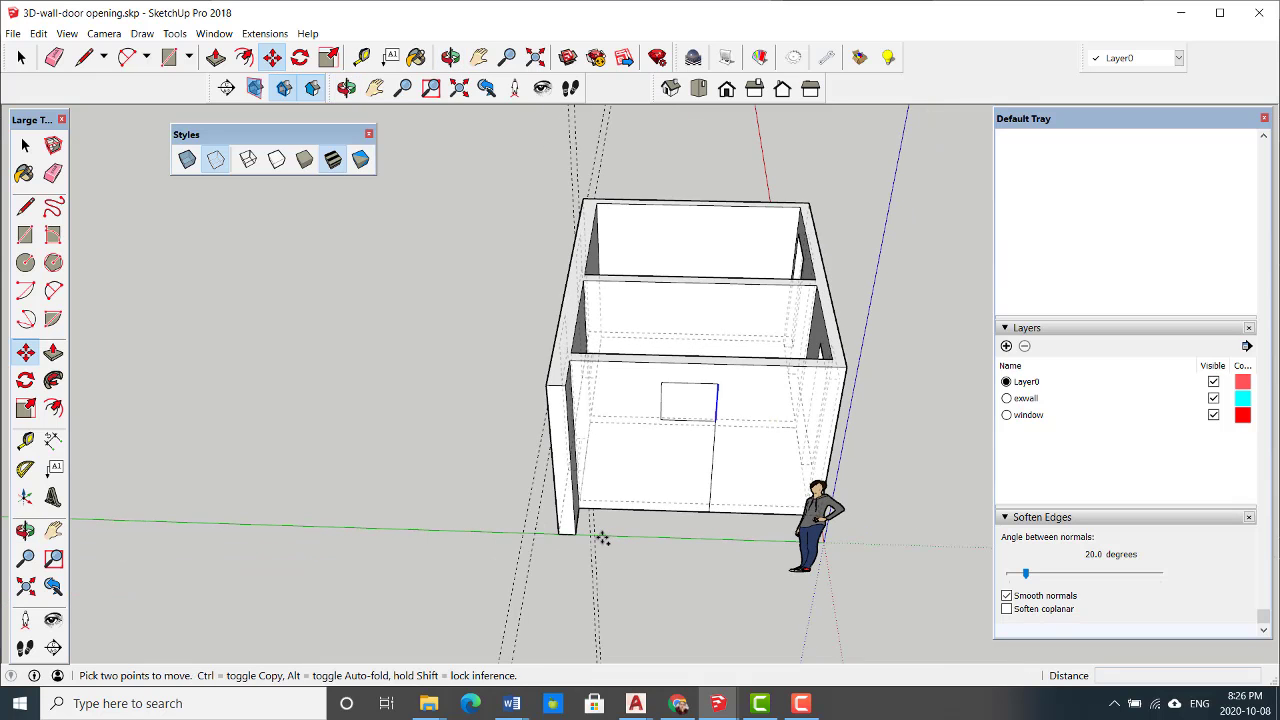
key("ctrl+z")
middle_click_drag(598, 533, 734, 463)
- Select the front wall's window face and Ctrl-copy it further right along the wall
key("space")
scroll(634, 409, "up", 3)
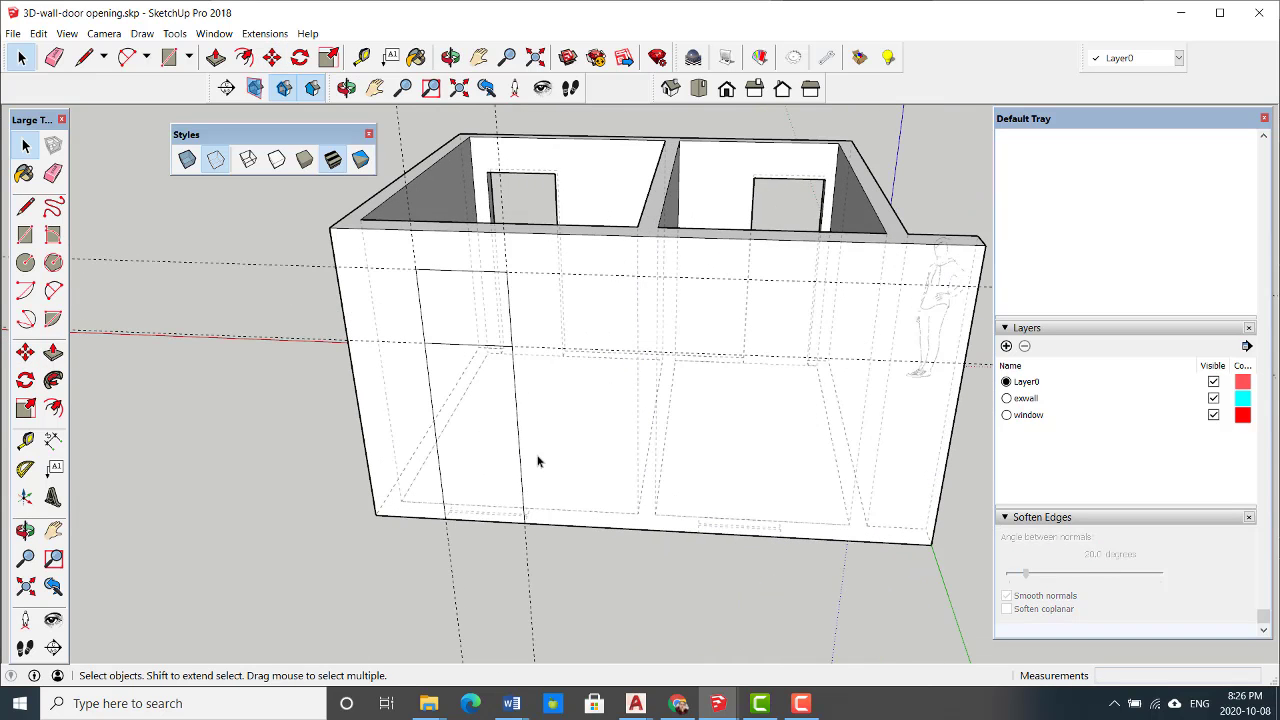
middle_click_drag(674, 466, 493, 321)
left_click(446, 292)
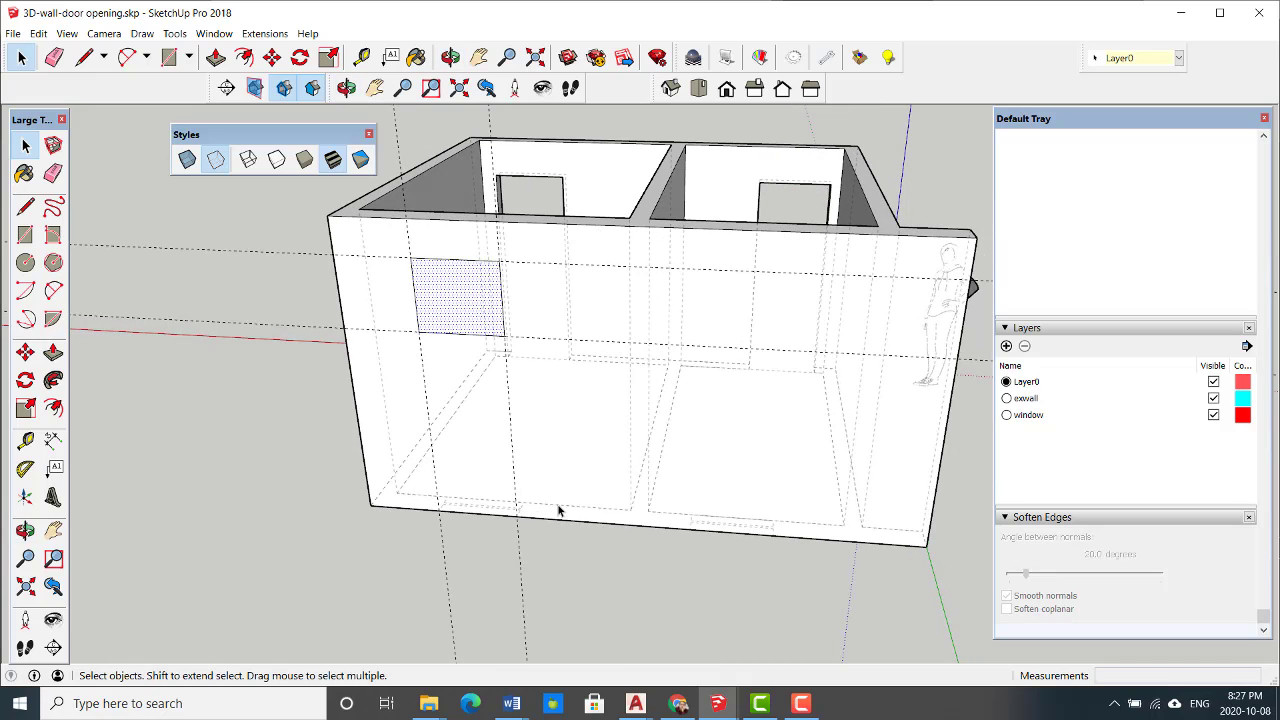
left_click(25, 352)
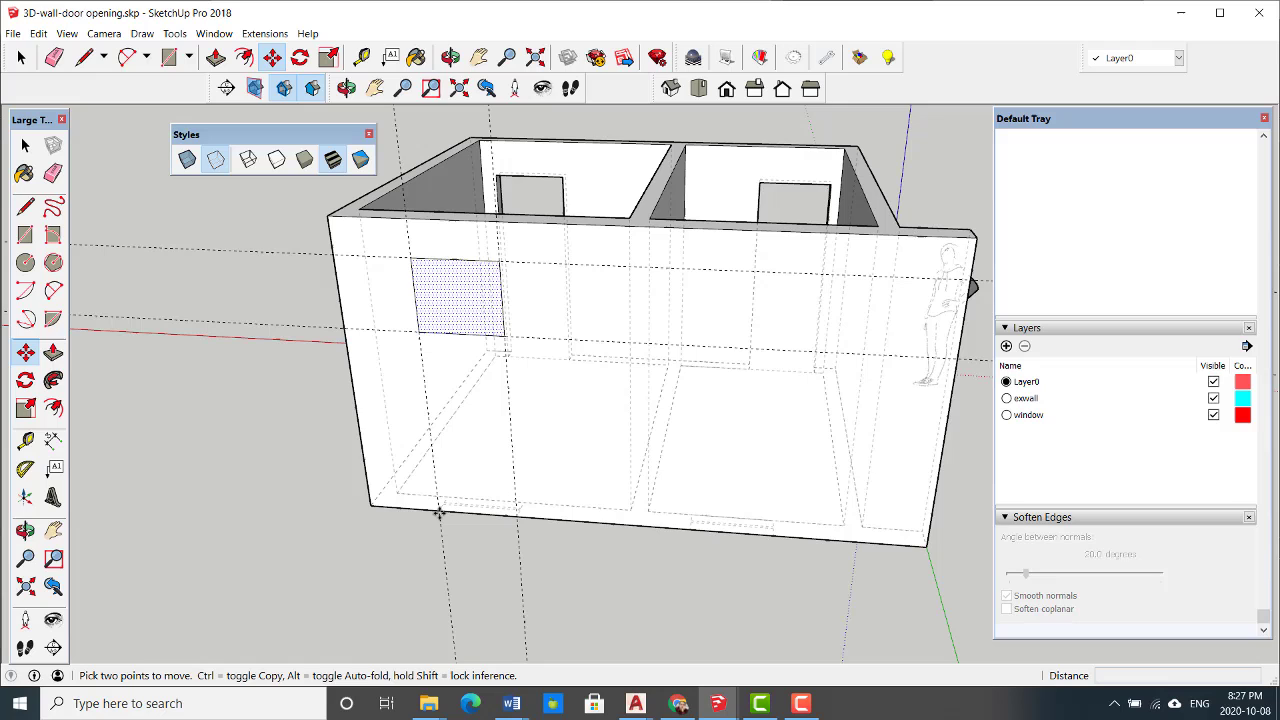
left_click(438, 512)
key("ctrl")
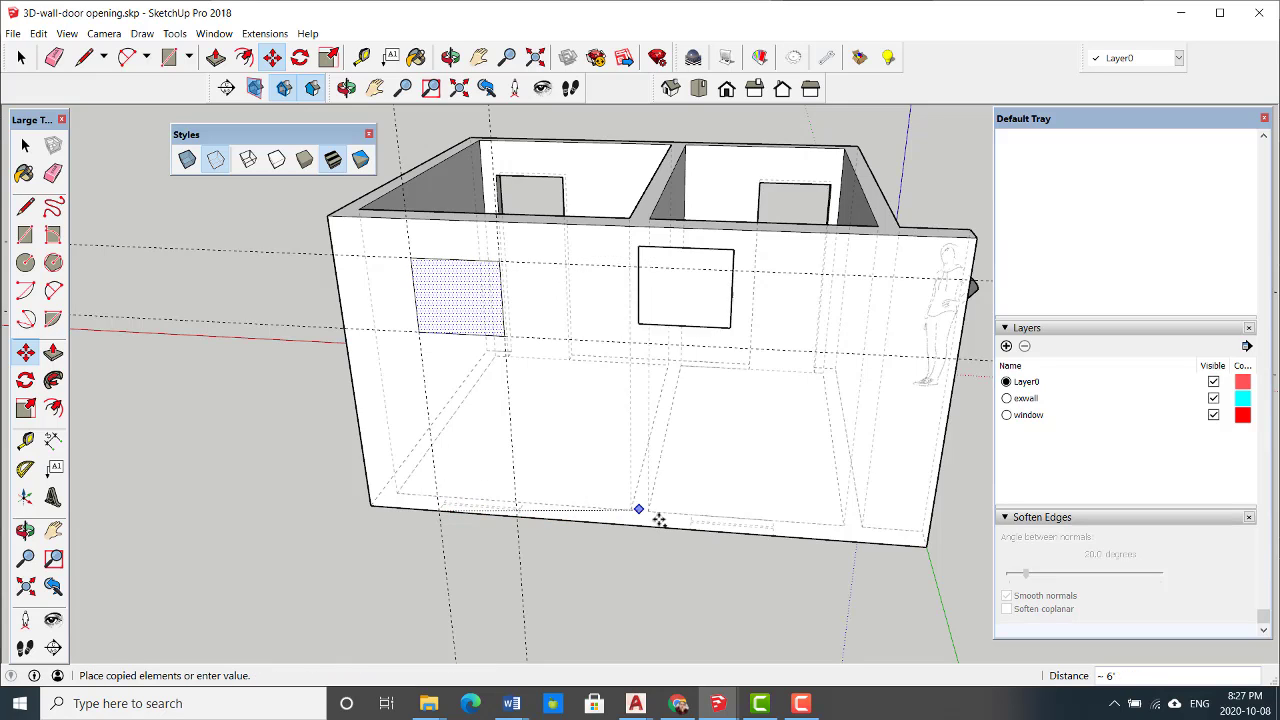
key("Escape")
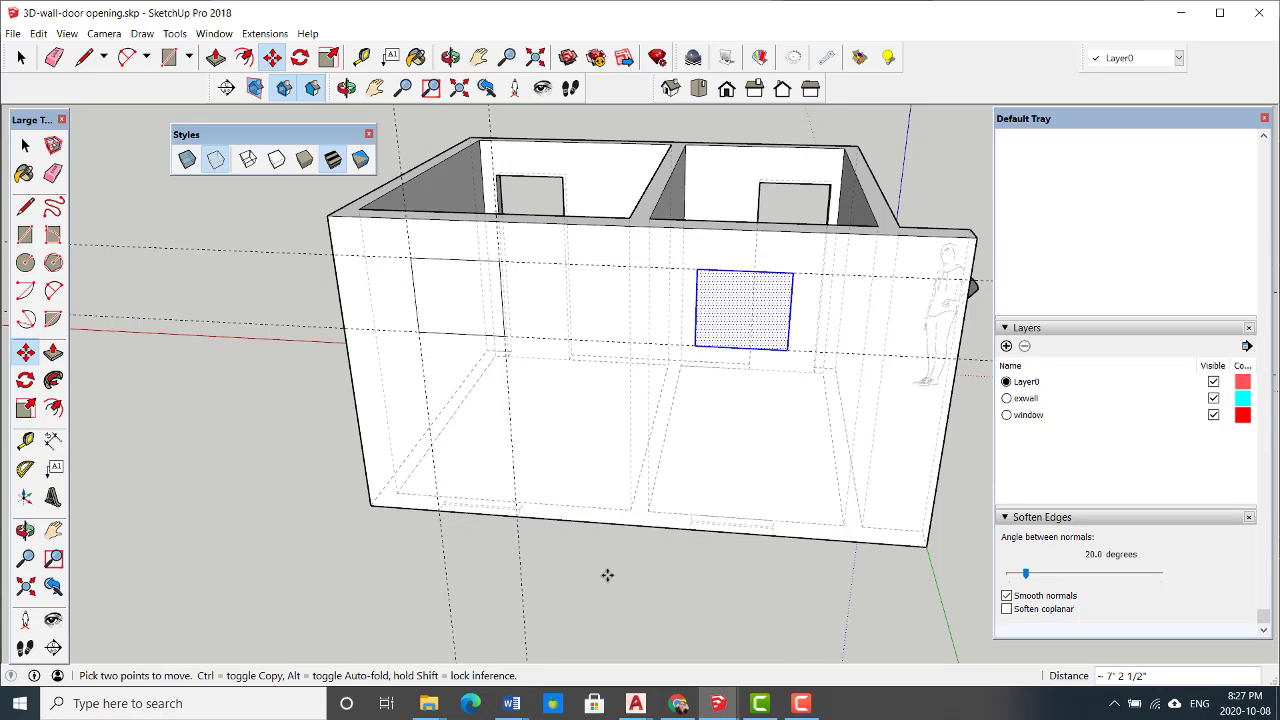
middle_click_drag(606, 574, 666, 464)
key("space")
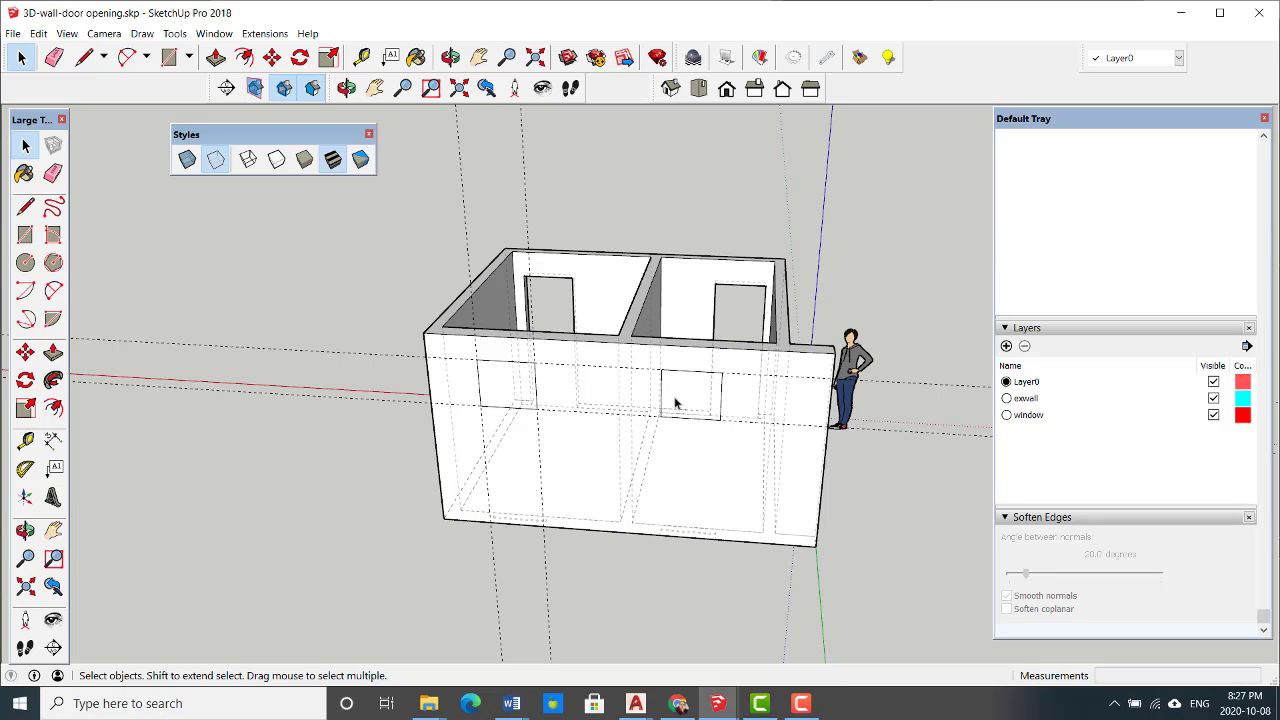
- Turn off X-ray and push both front-wall windows right through the wall
left_click(215, 160)
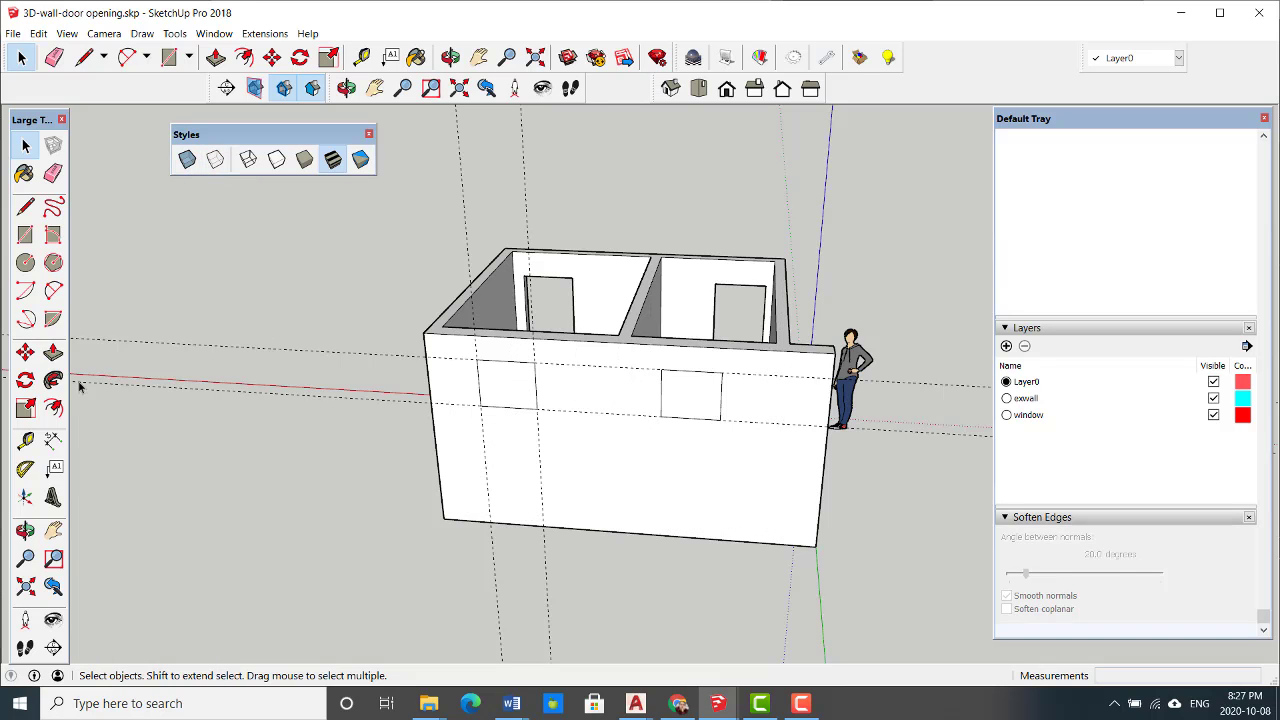
left_click(53, 355)
middle_click_drag(483, 363, 531, 400)
scroll(522, 400, "up", 3)
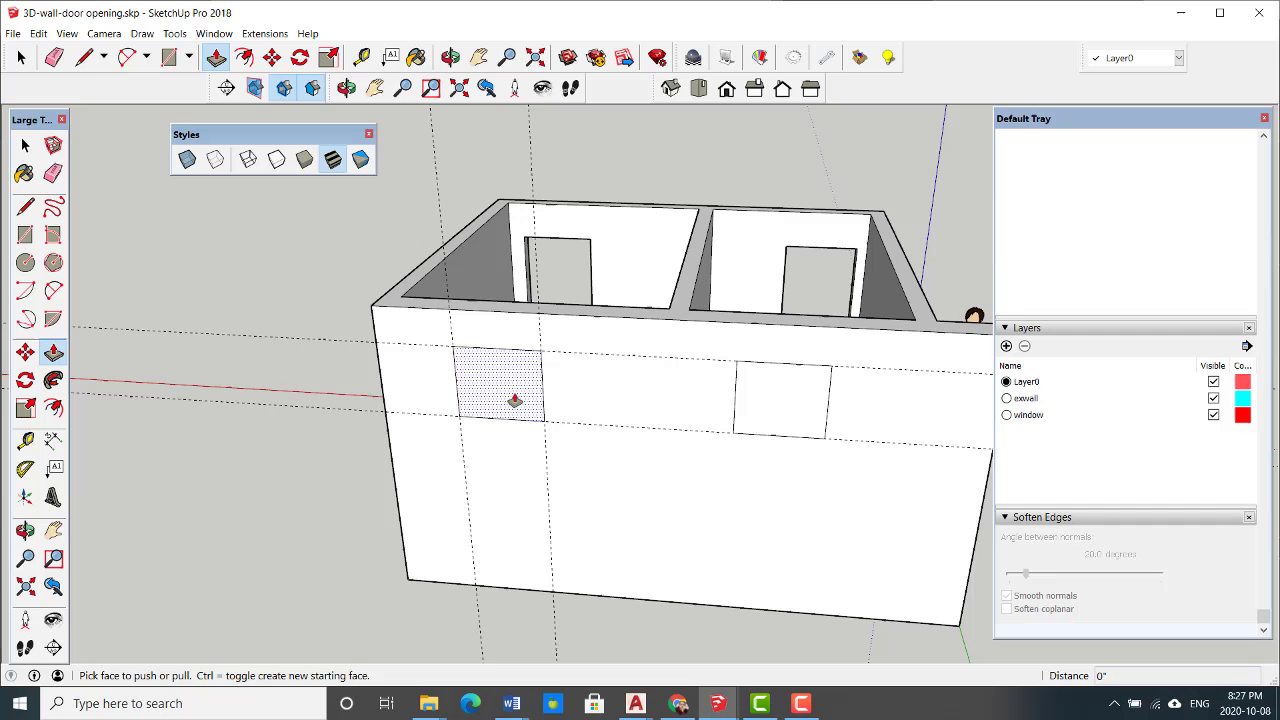
left_click(514, 399)
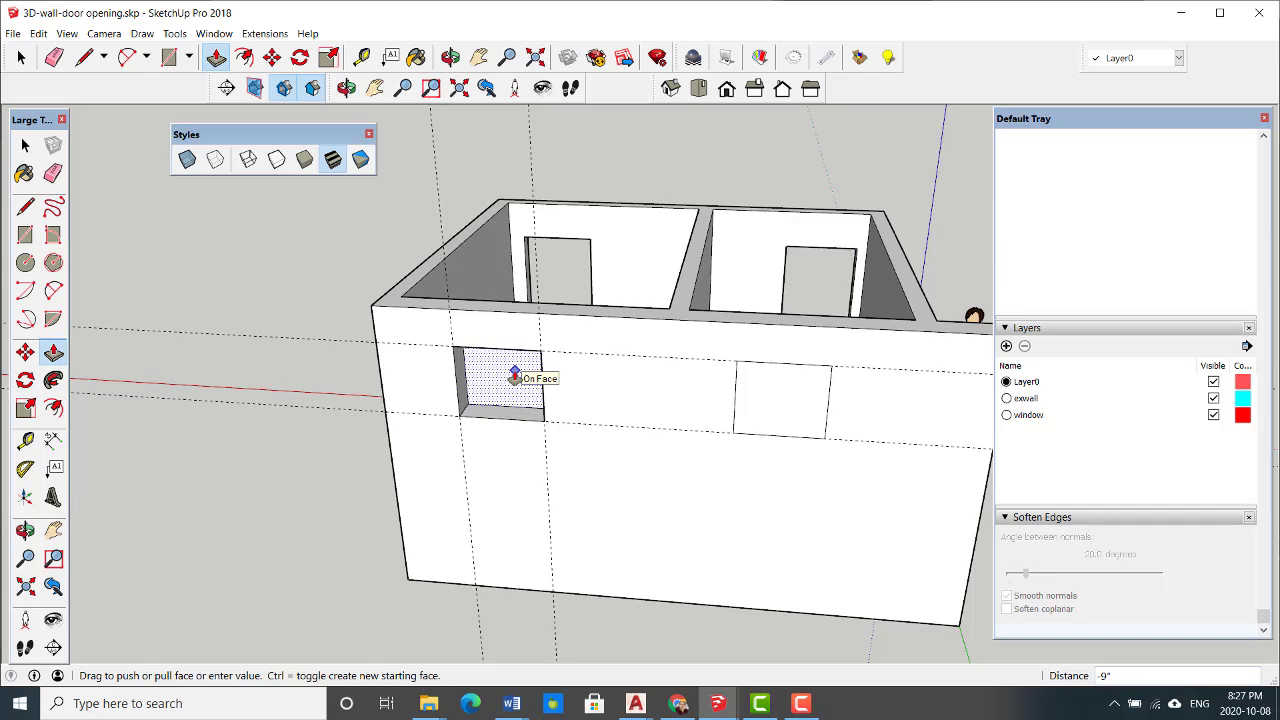
left_click(514, 375)
double_click(814, 405)
- Remove all guide lines from the model with Edit > Delete Guides
scroll(770, 398, "down", 4)
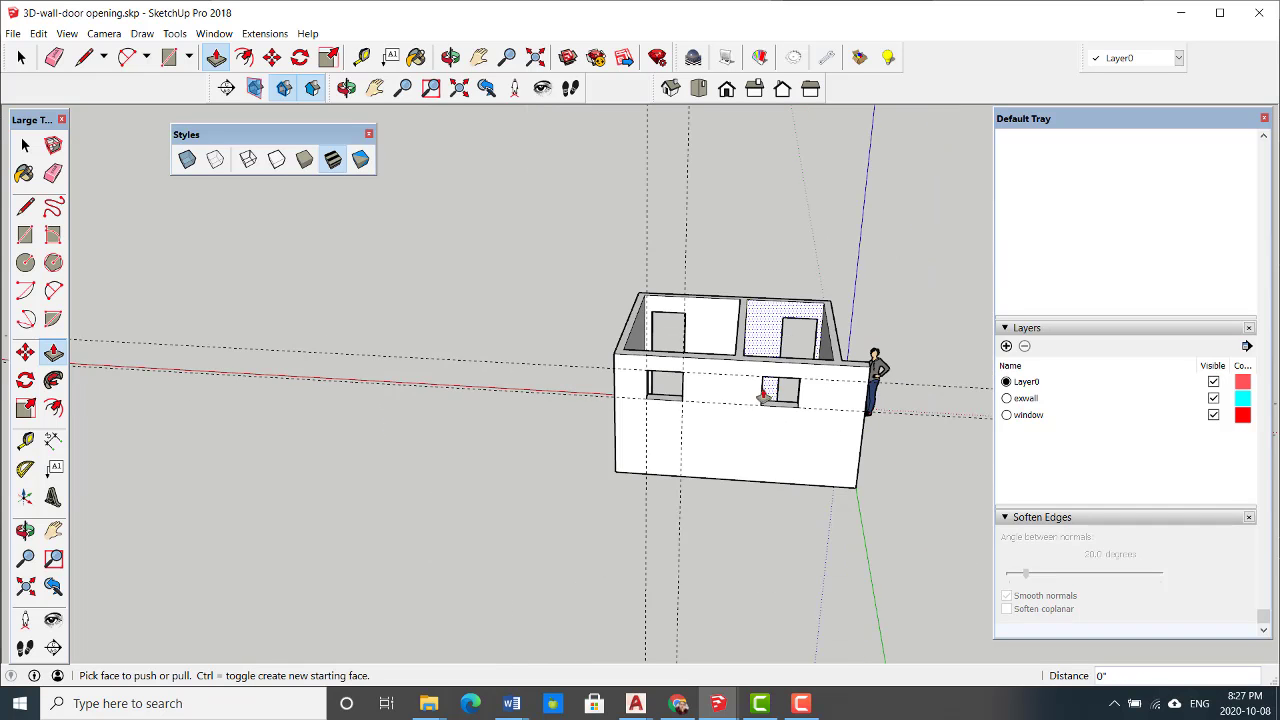
middle_click_drag(763, 397, 530, 458)
key("space")
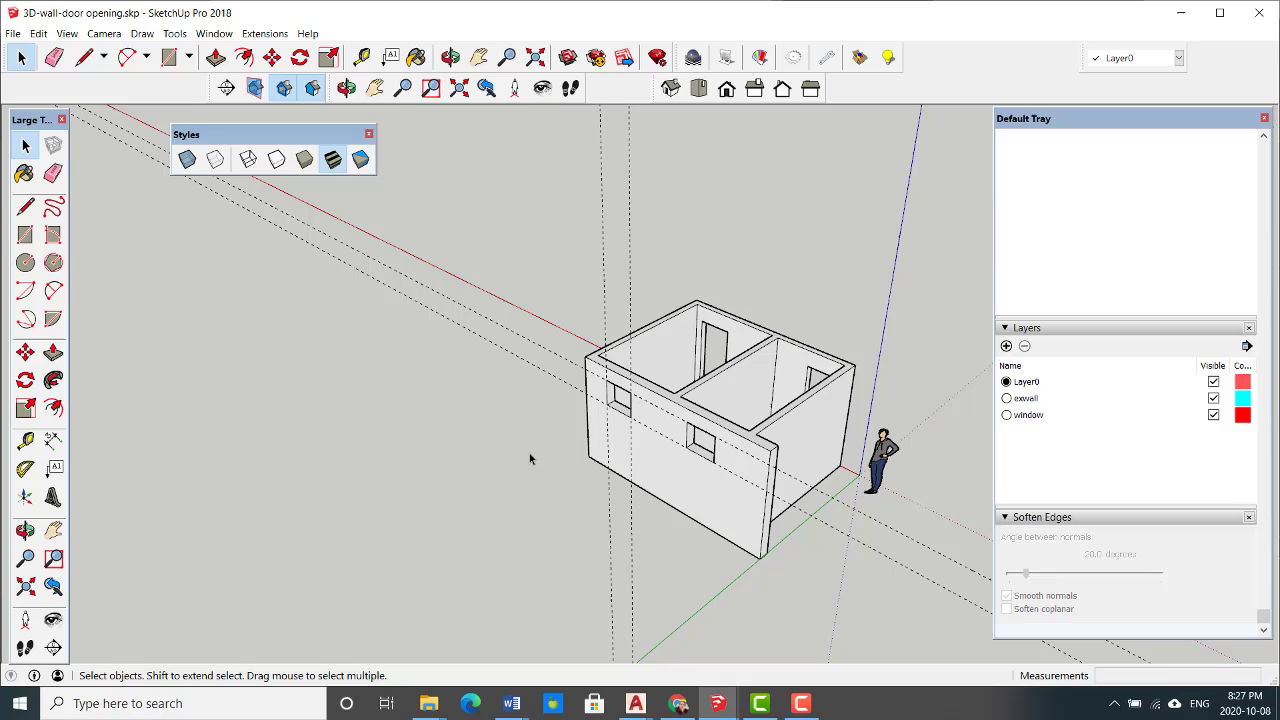
left_click(38, 34)
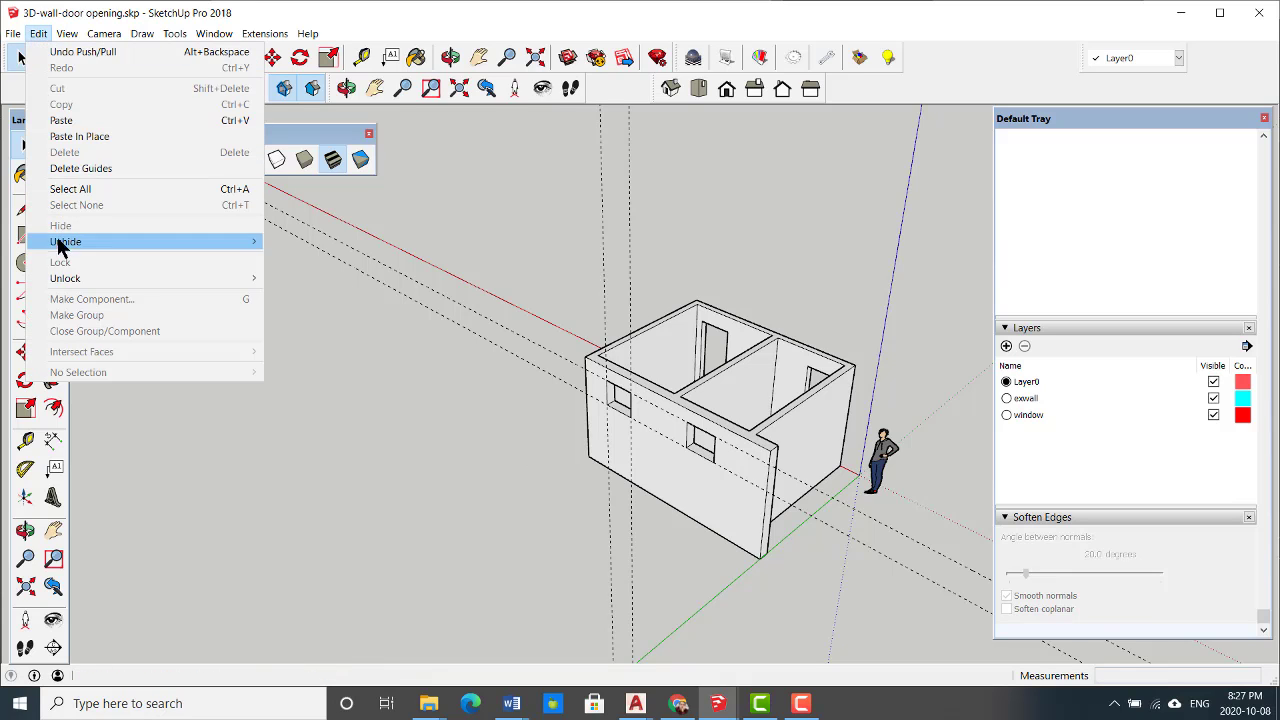
left_click(80, 169)
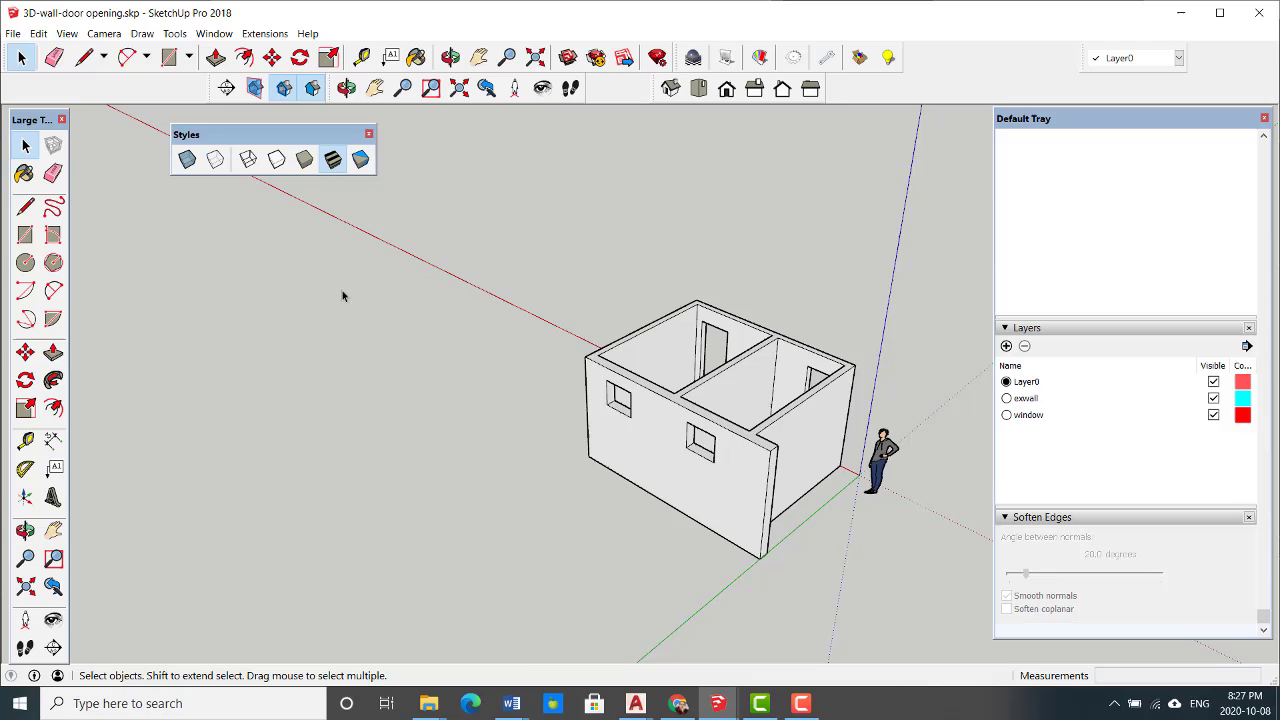
middle_click_drag(342, 292, 631, 441)
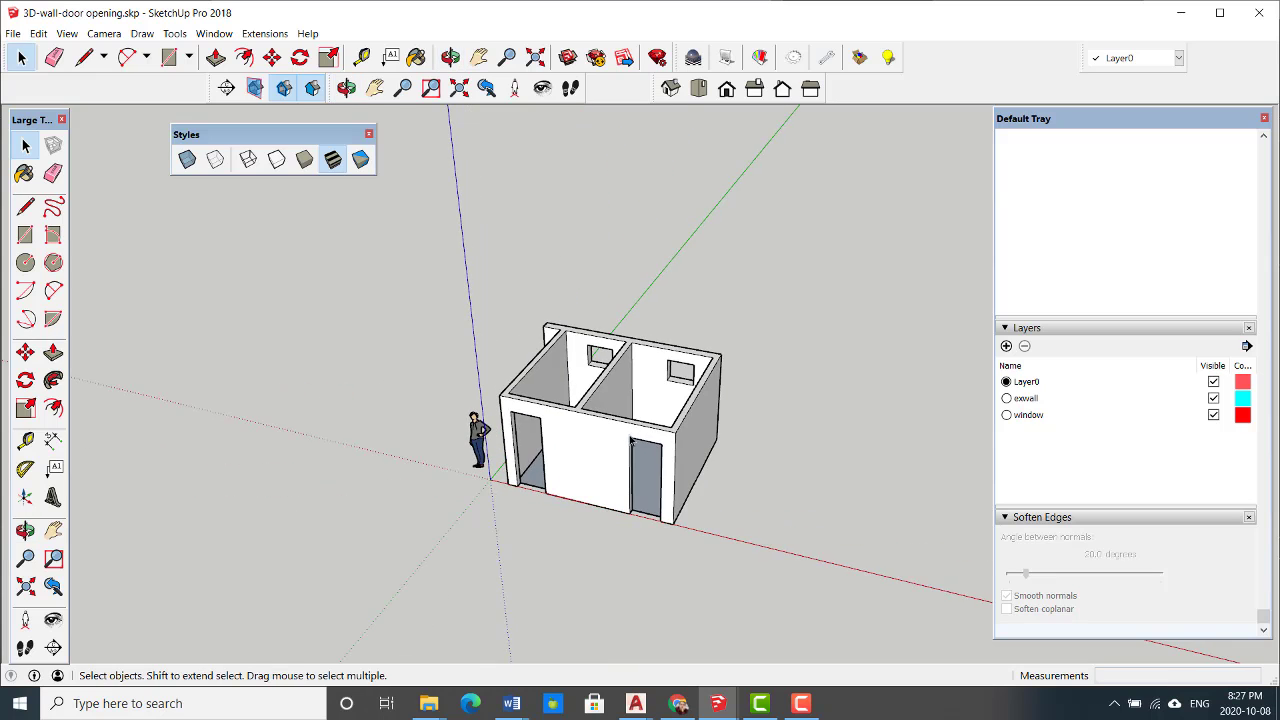
scroll(631, 441, "up", 4)
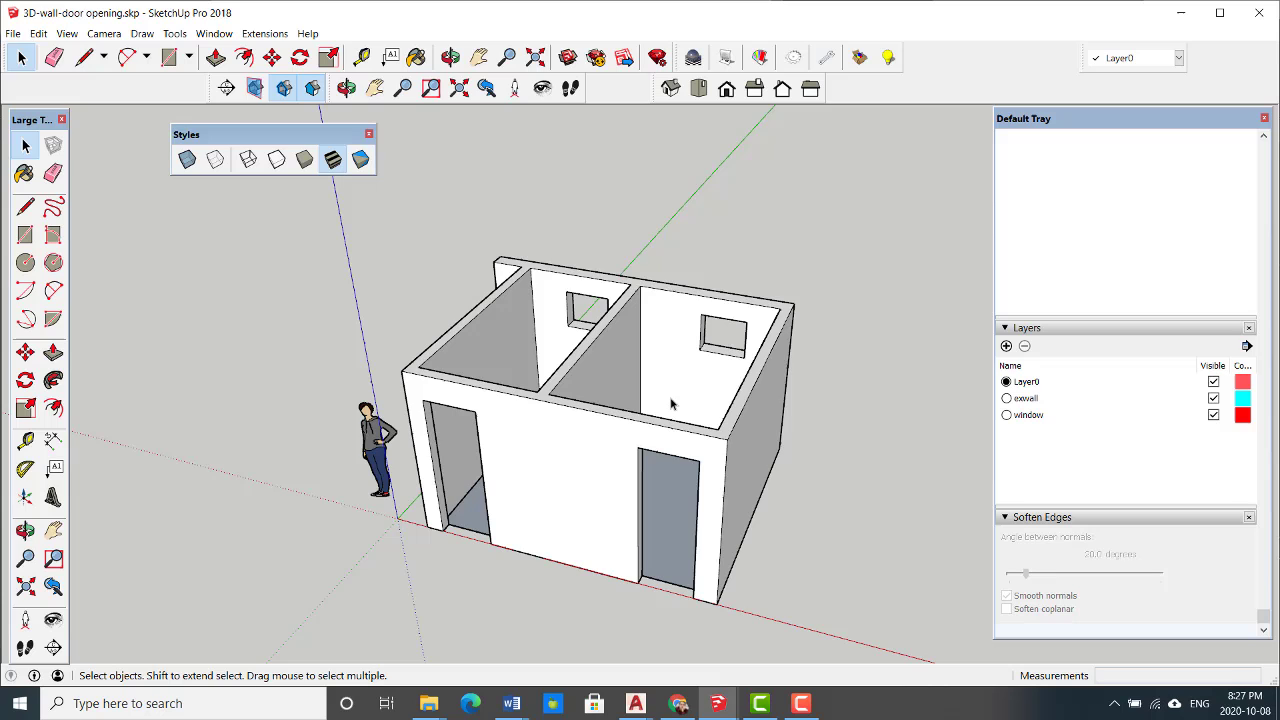
middle_click_drag(651, 412, 563, 443)
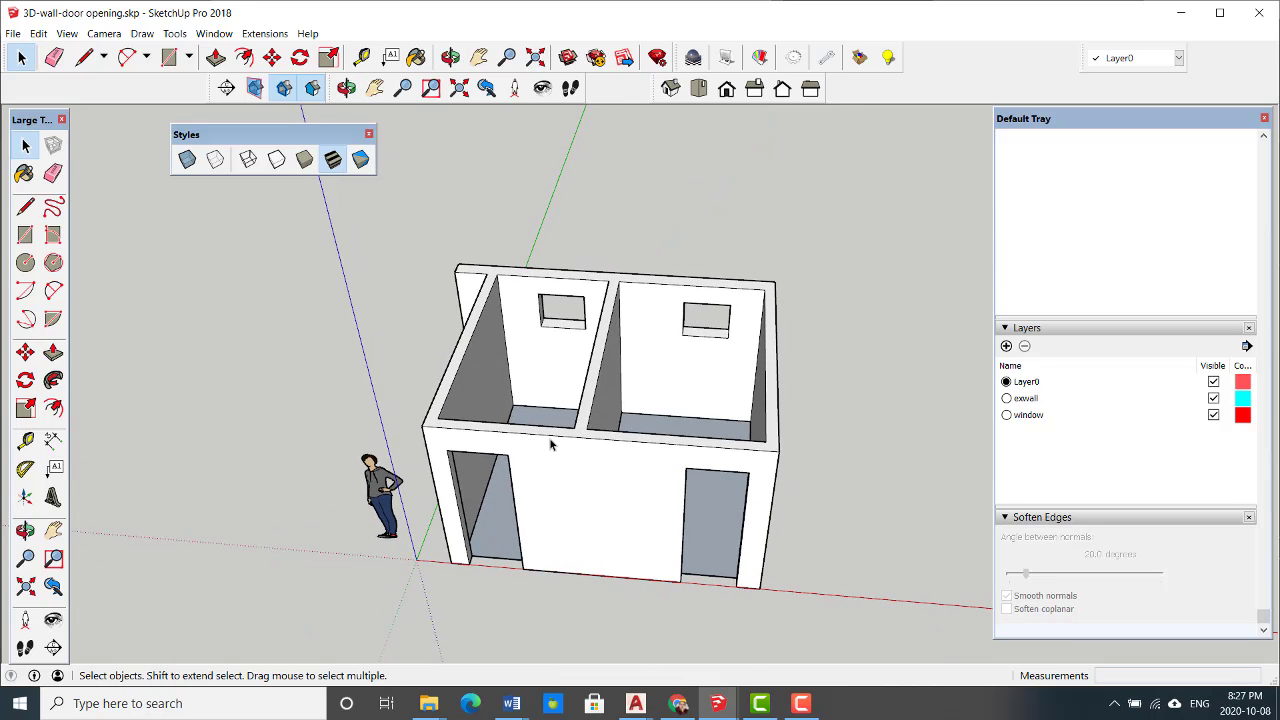
mouse_move(611, 463)
middle_mouse_down()
mouse_move(808, 434)
mouse_move(543, 409)
mouse_move(609, 480)
middle_mouse_up()
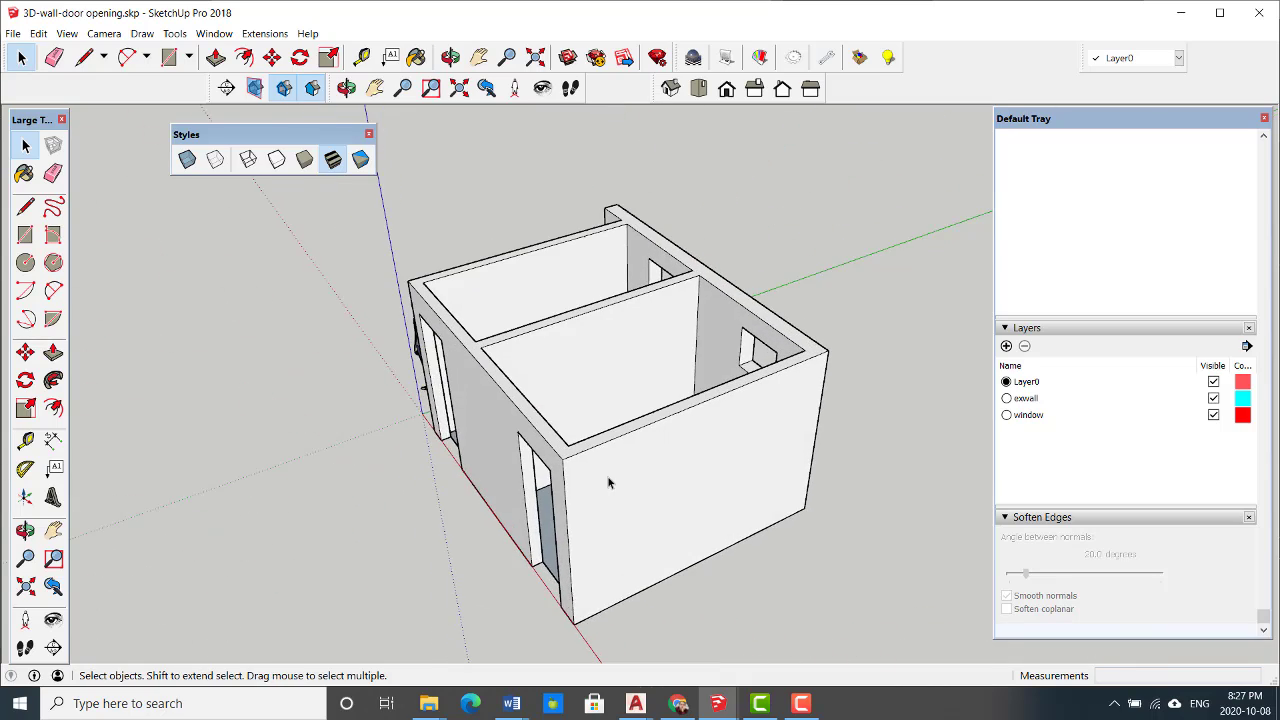
scroll(608, 483, "up", 2)
scroll(608, 483, "down", 3)
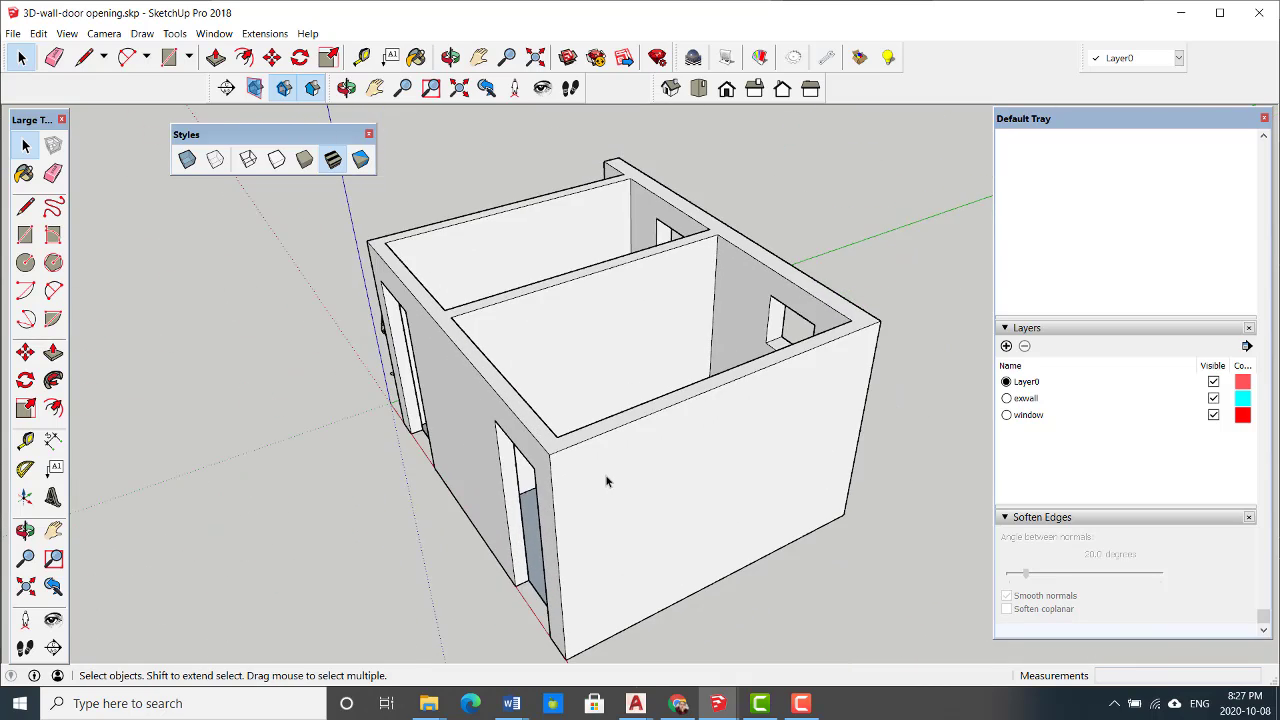
middle_click_drag(606, 480, 678, 478)
scroll(648, 465, "up", 2)
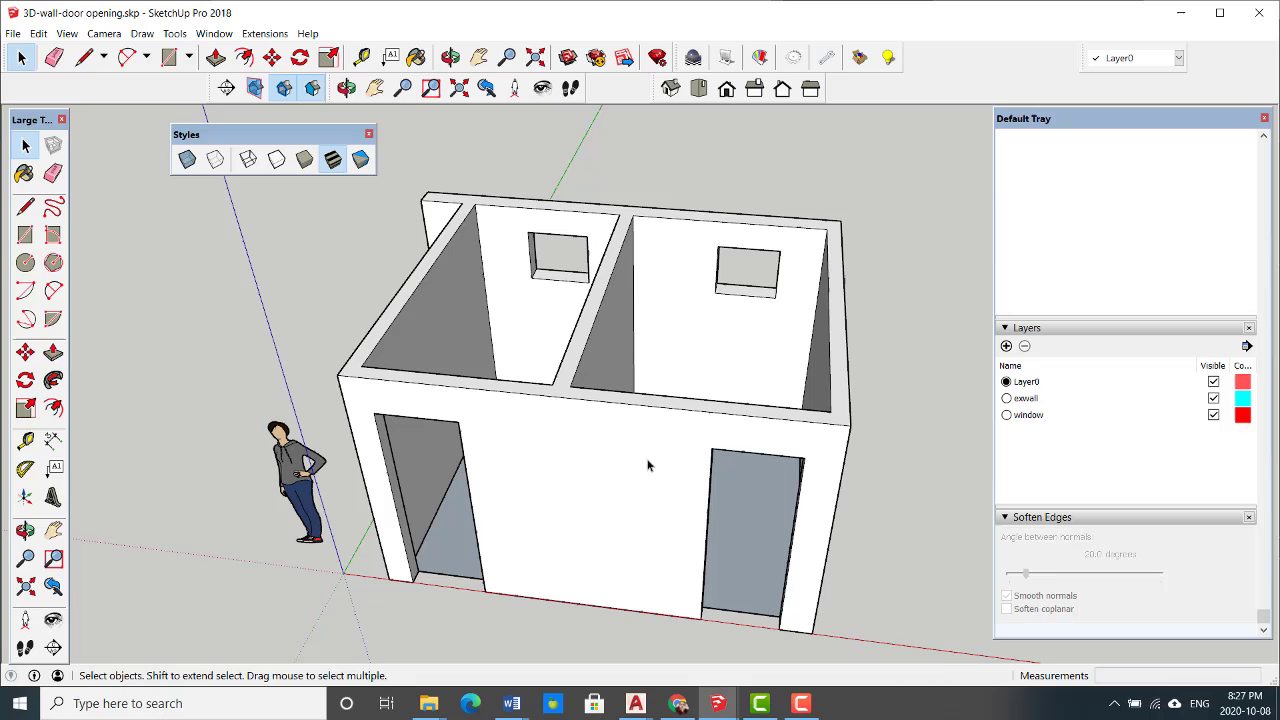
middle_click_drag(651, 330, 781, 444)
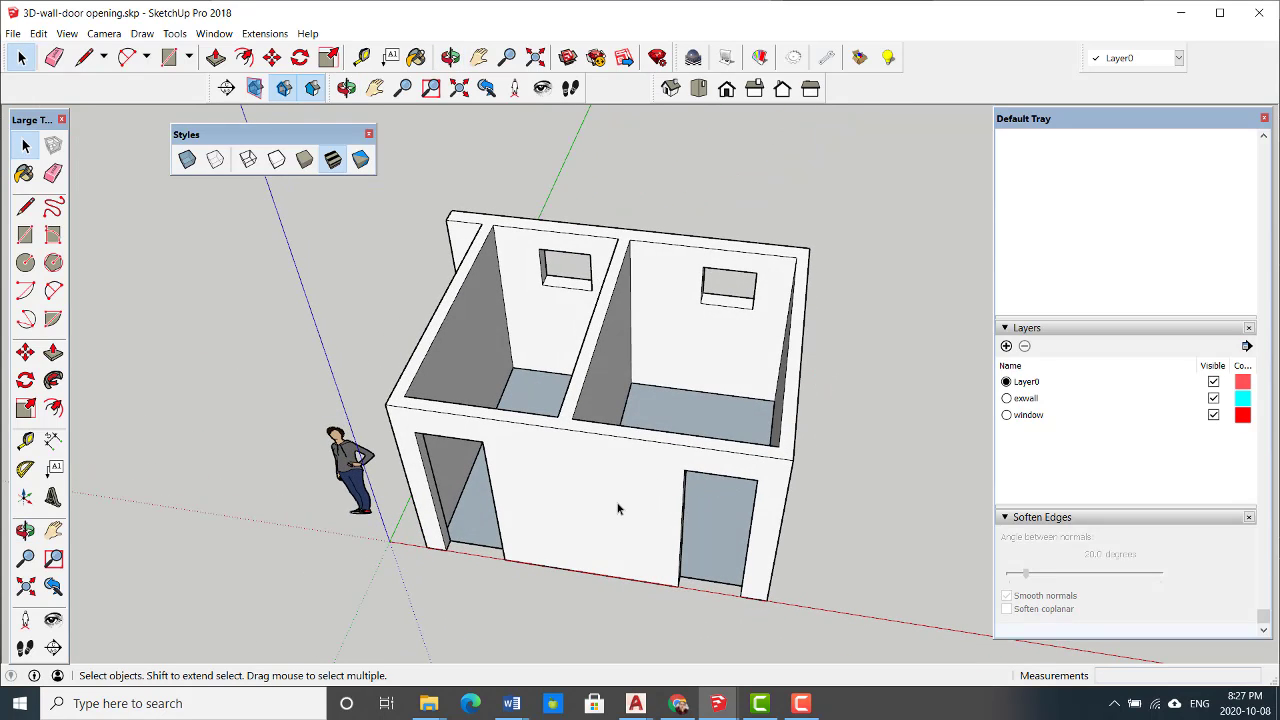
- Draw a rectangle beside the house and push/pull it up into a box
left_click(25, 234)
scroll(285, 410, "up", 2)
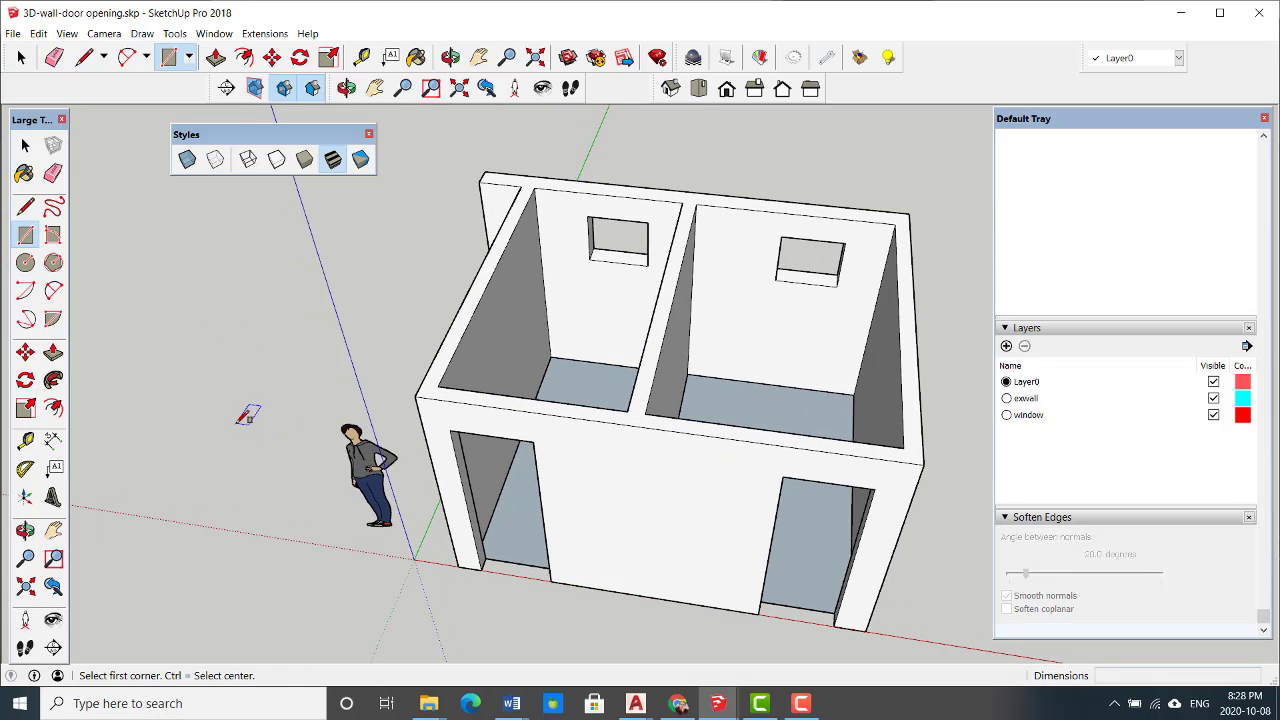
left_click(237, 415)
left_click(306, 484)
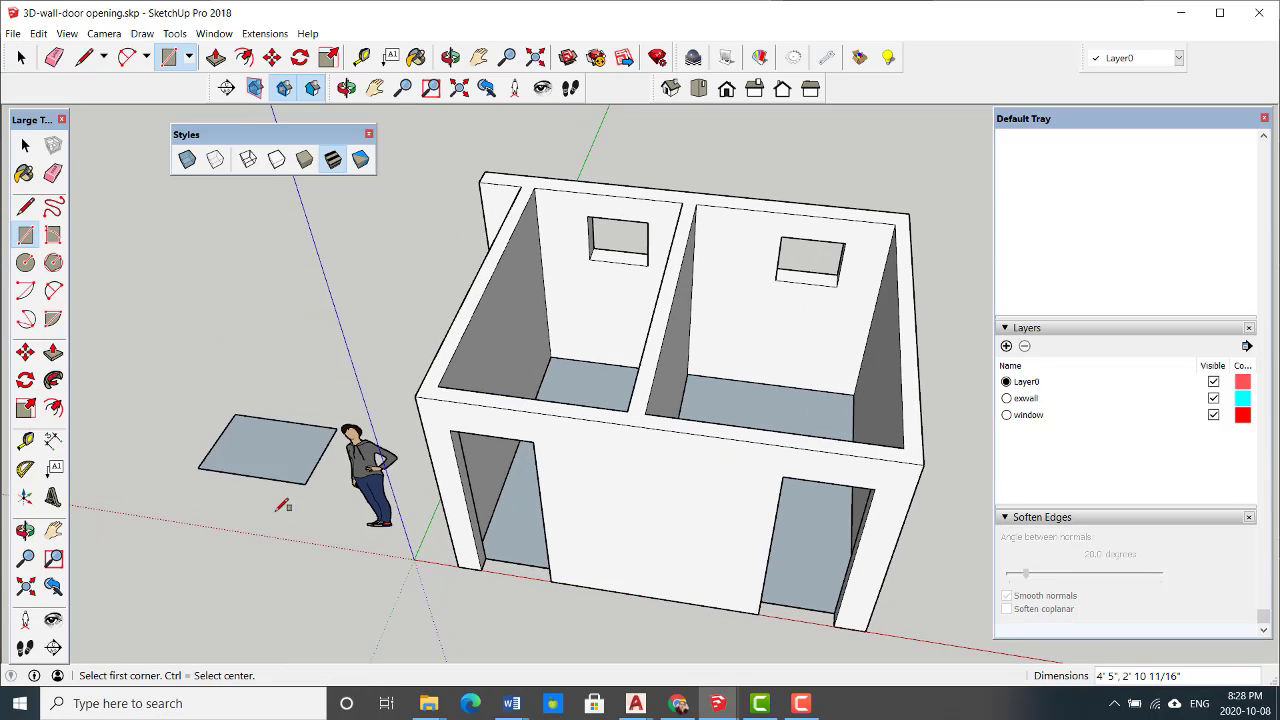
key("space")
left_click(52, 350)
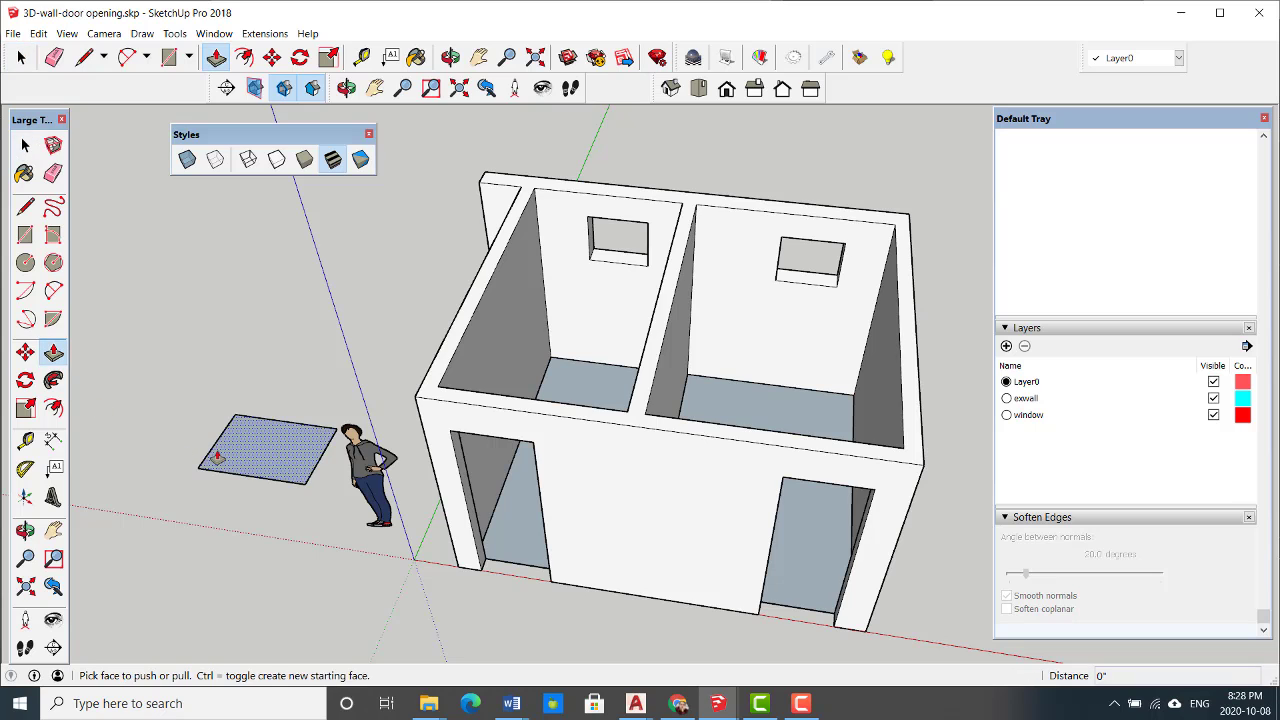
left_click(216, 457)
left_click(220, 415)
key("space")
- Select the whole box and move it inside one room with X-ray on
triple_click(240, 455)
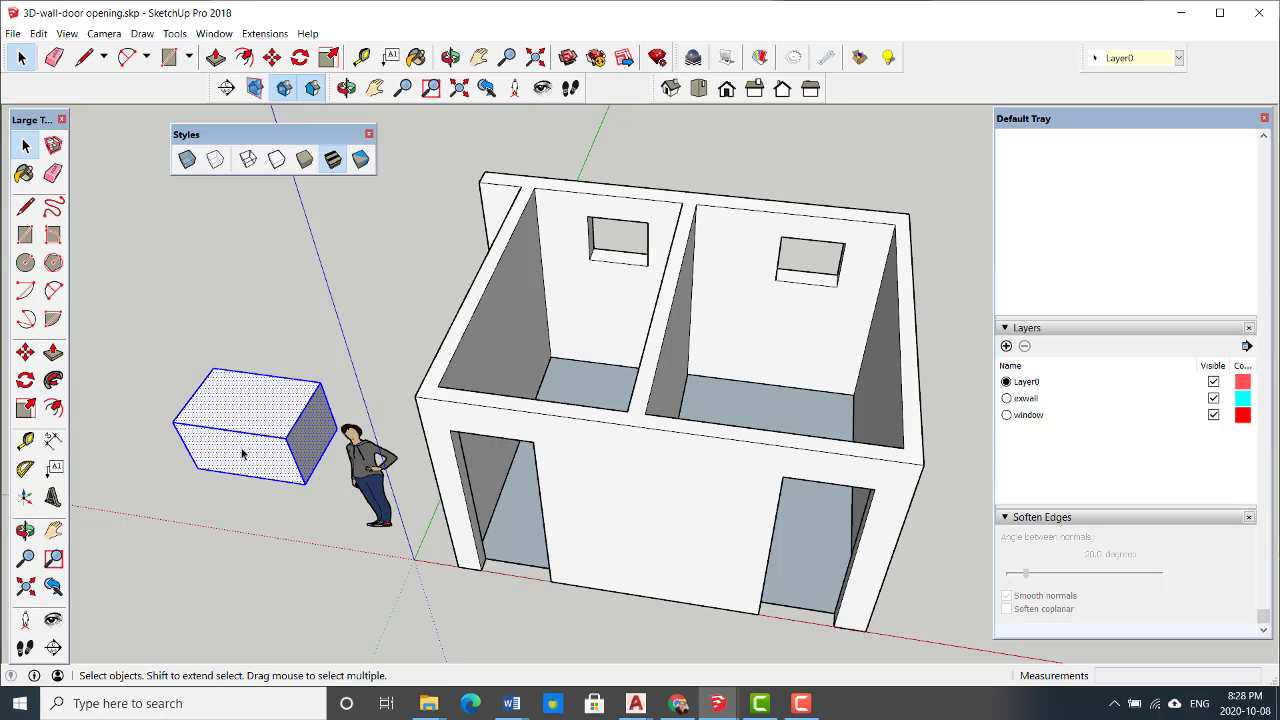
key("m")
middle_click_drag(178, 412, 347, 564)
scroll(330, 530, "up", 3)
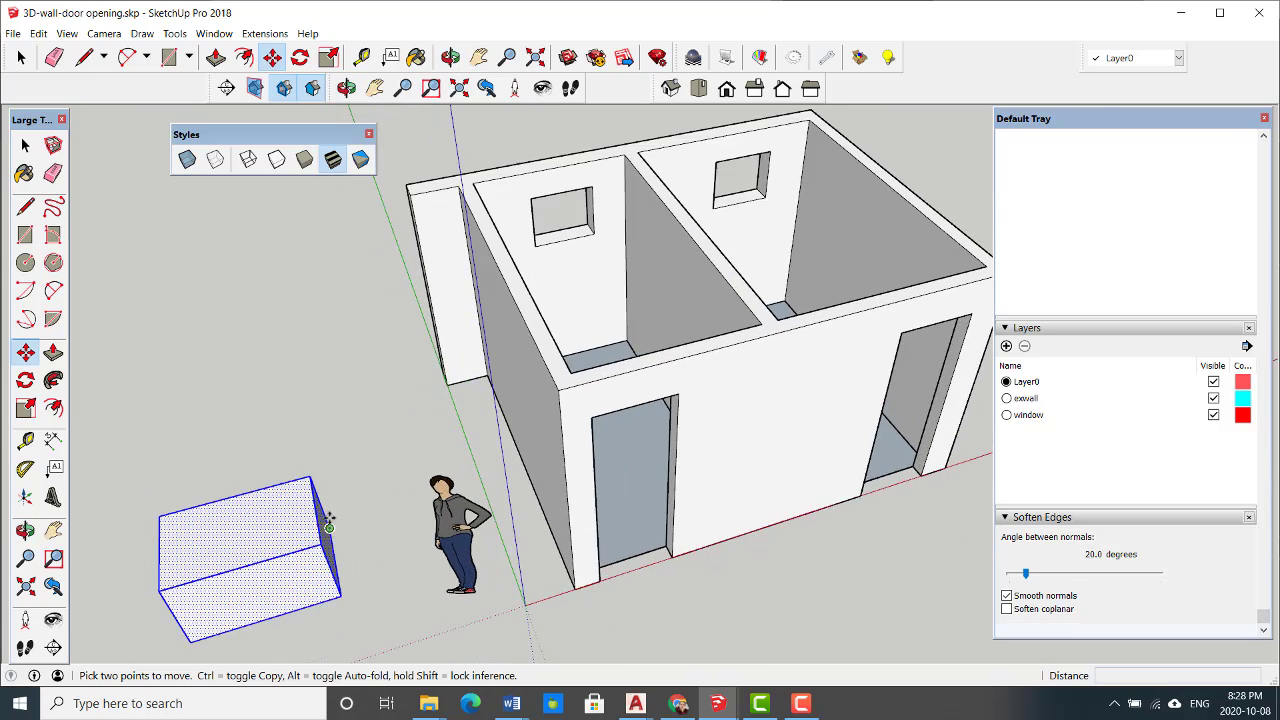
left_click(332, 528)
scroll(332, 528, "down", 5)
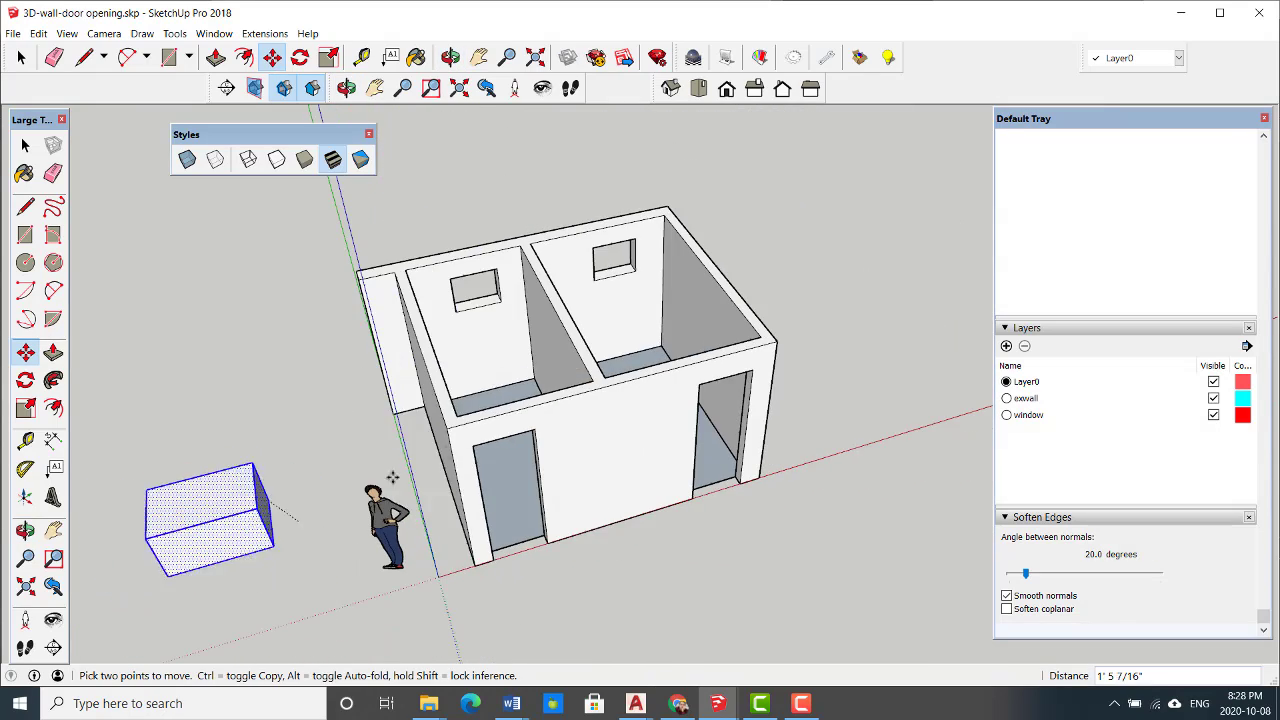
middle_click_drag(480, 490, 668, 363)
scroll(668, 363, "up", 6)
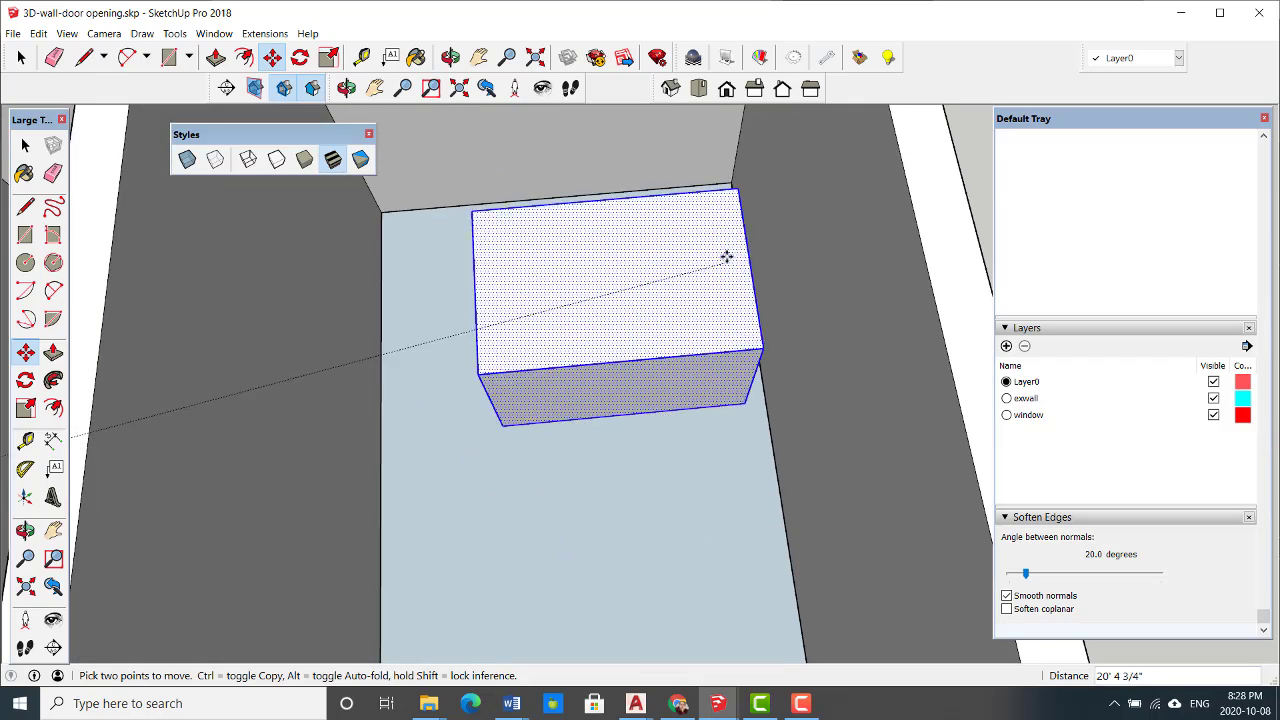
left_click(187, 160)
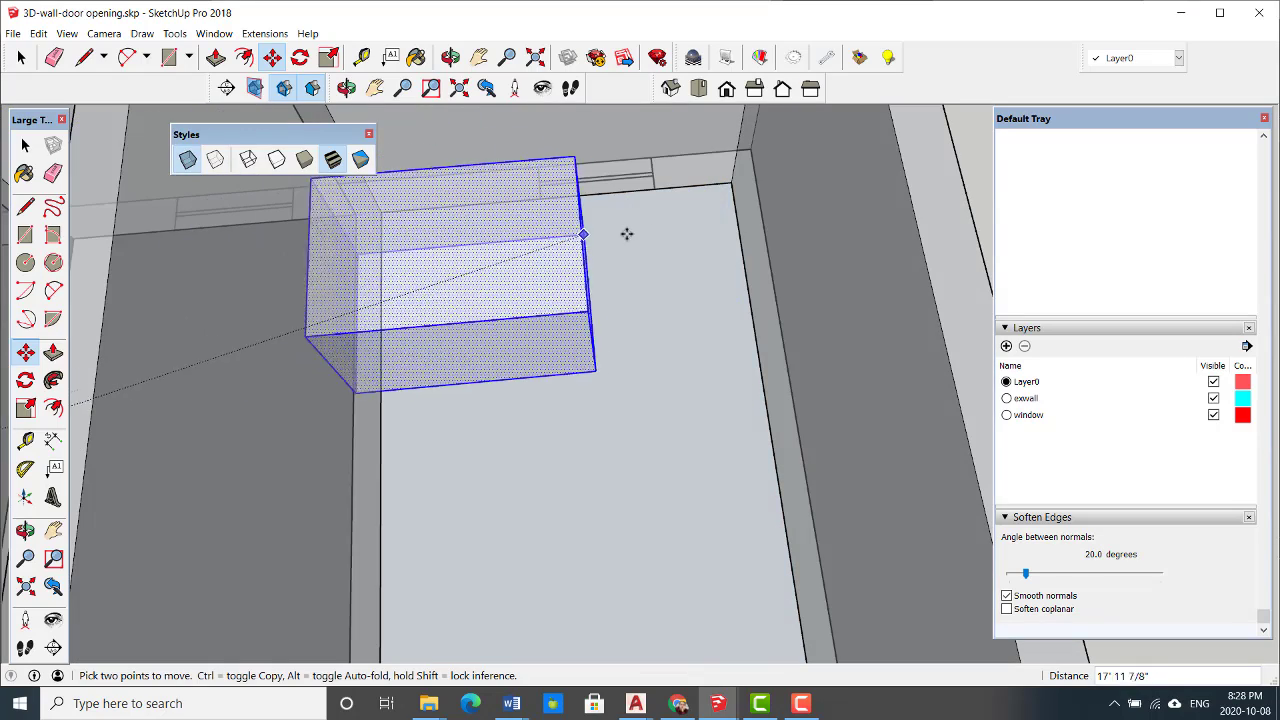
left_click(731, 180)
- Turn X-ray off and cancel a second move, leaving the box outside the house
scroll(716, 279, "down", 3)
scroll(716, 279, "down", 3)
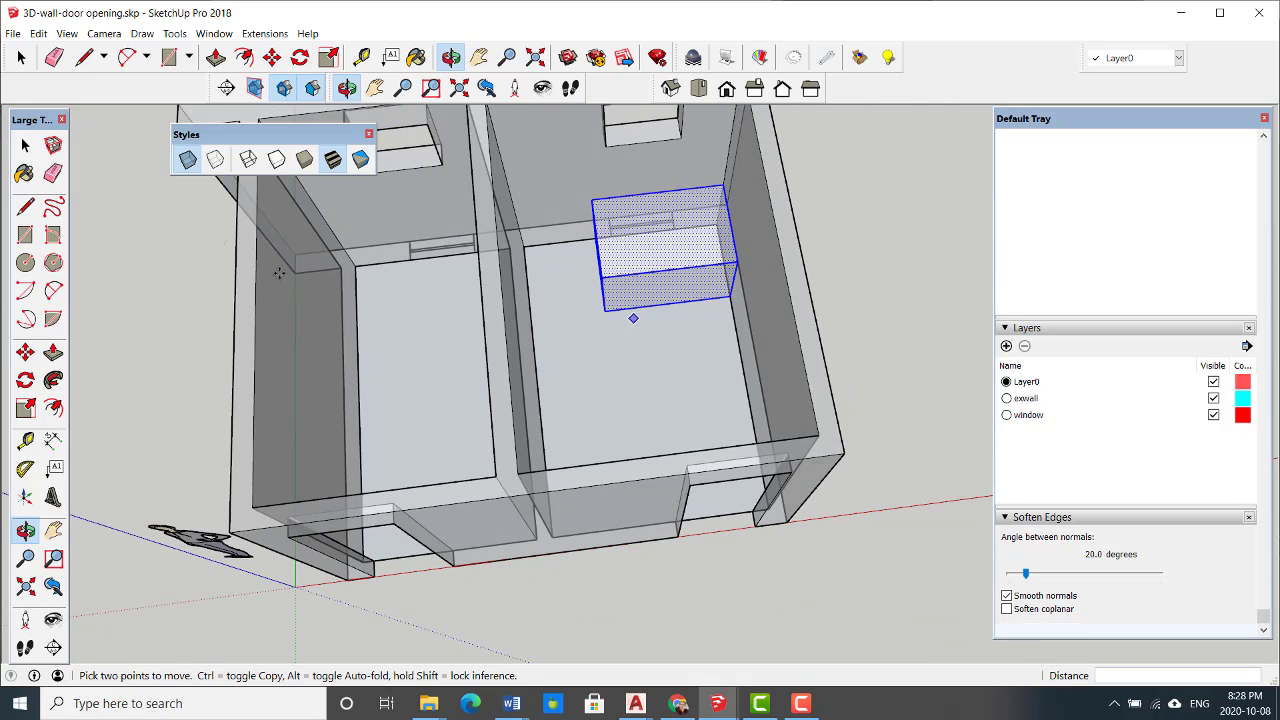
left_click(187, 160)
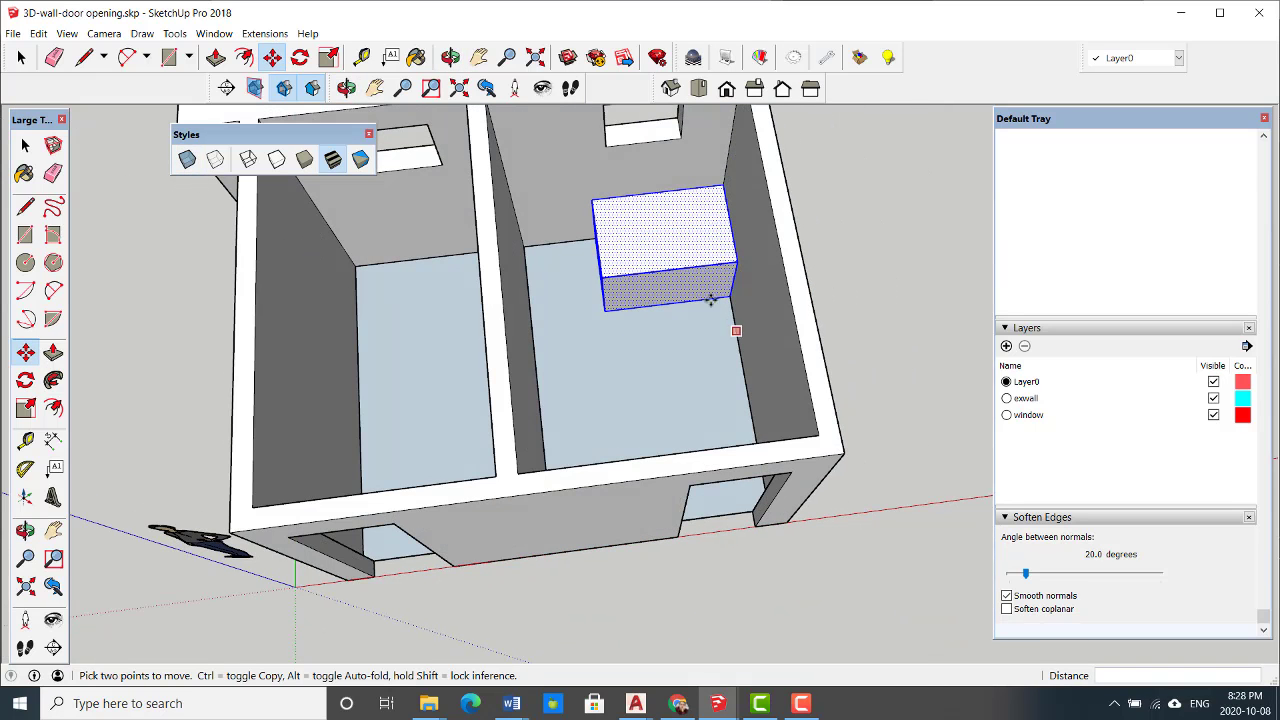
left_click(741, 328)
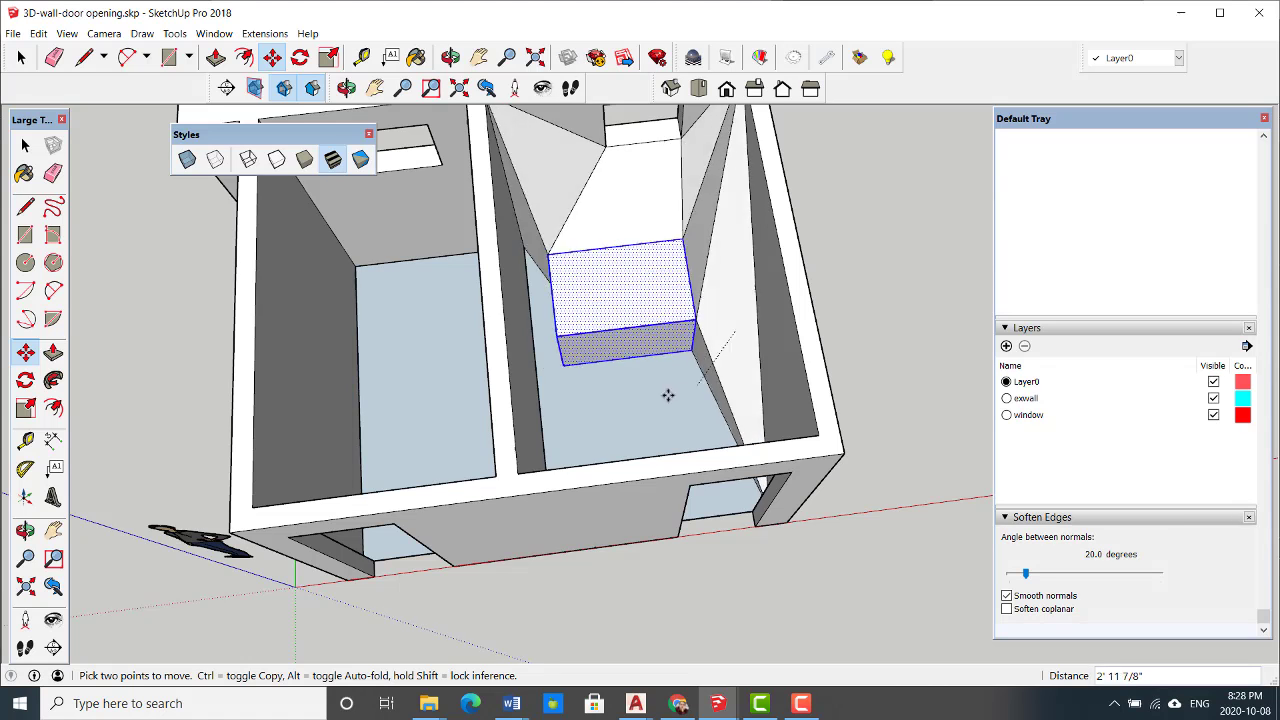
scroll(666, 363, "down", 3)
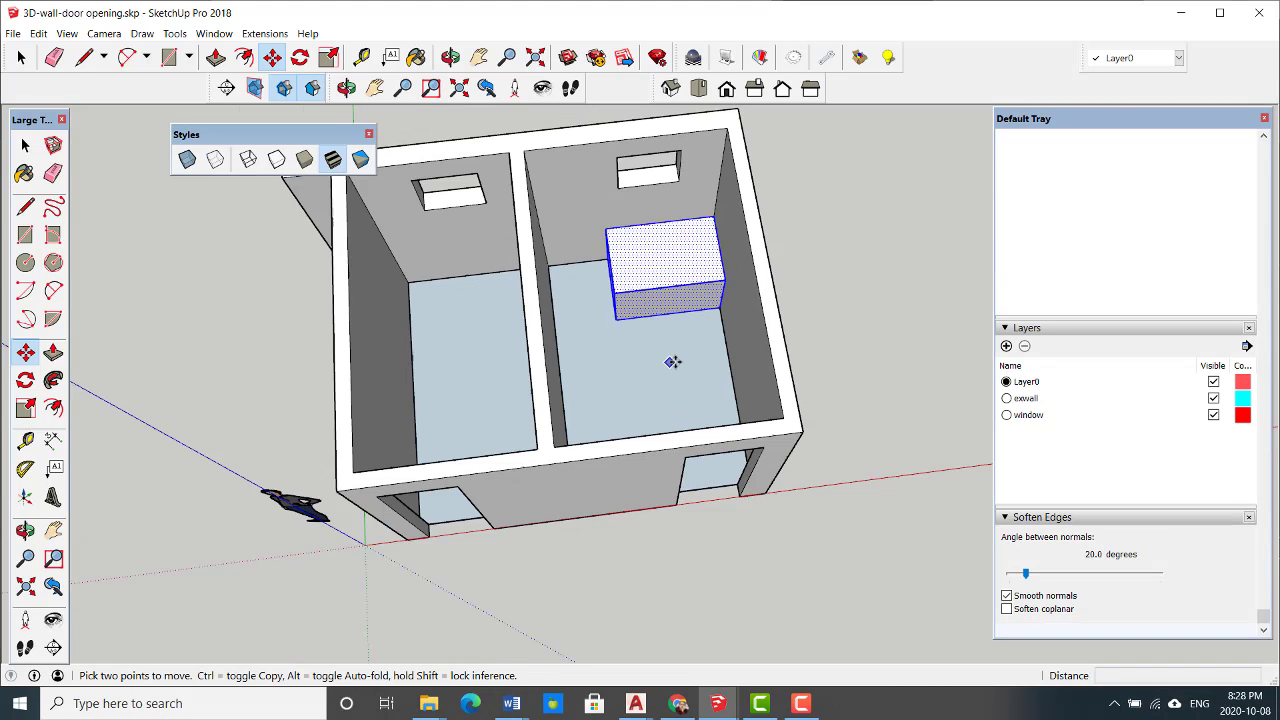
key("Escape")
scroll(754, 337, "down", 3)
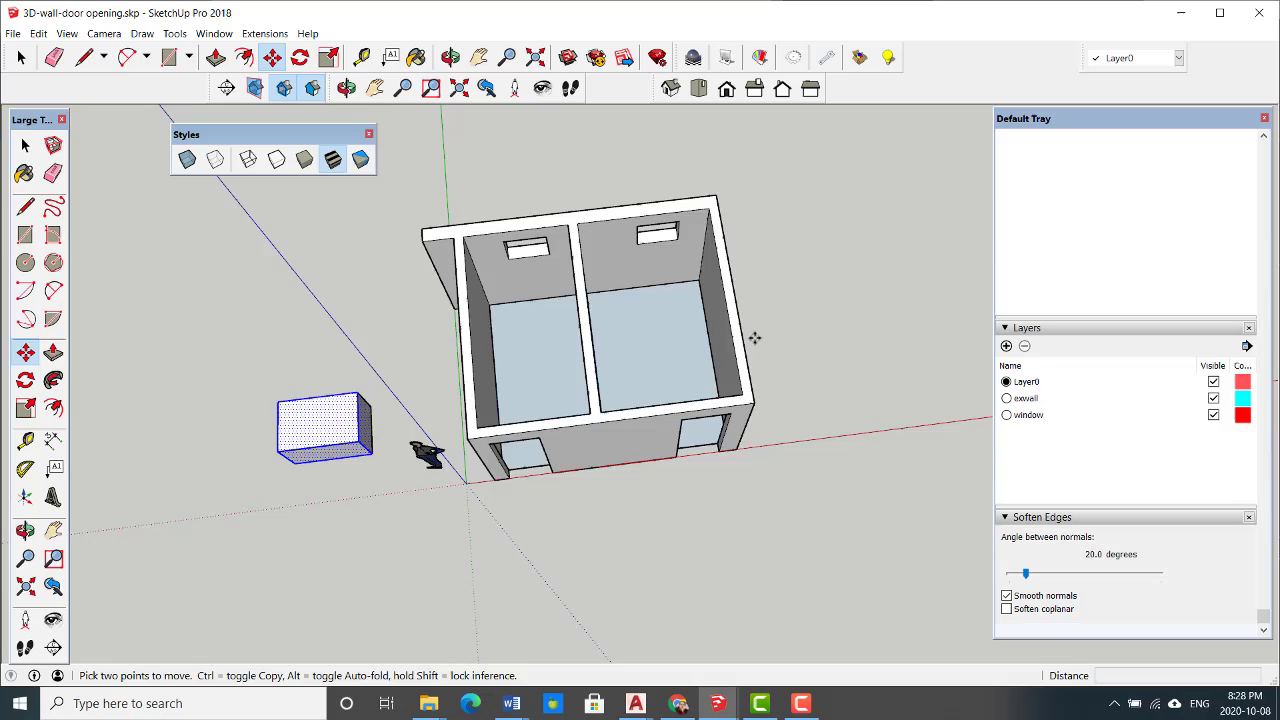
middle_click_drag(754, 337, 457, 400)
scroll(446, 414, "up", 3)
- Delete the selected stray box from a top-down view of the rooms
scroll(457, 400, "up", 2)
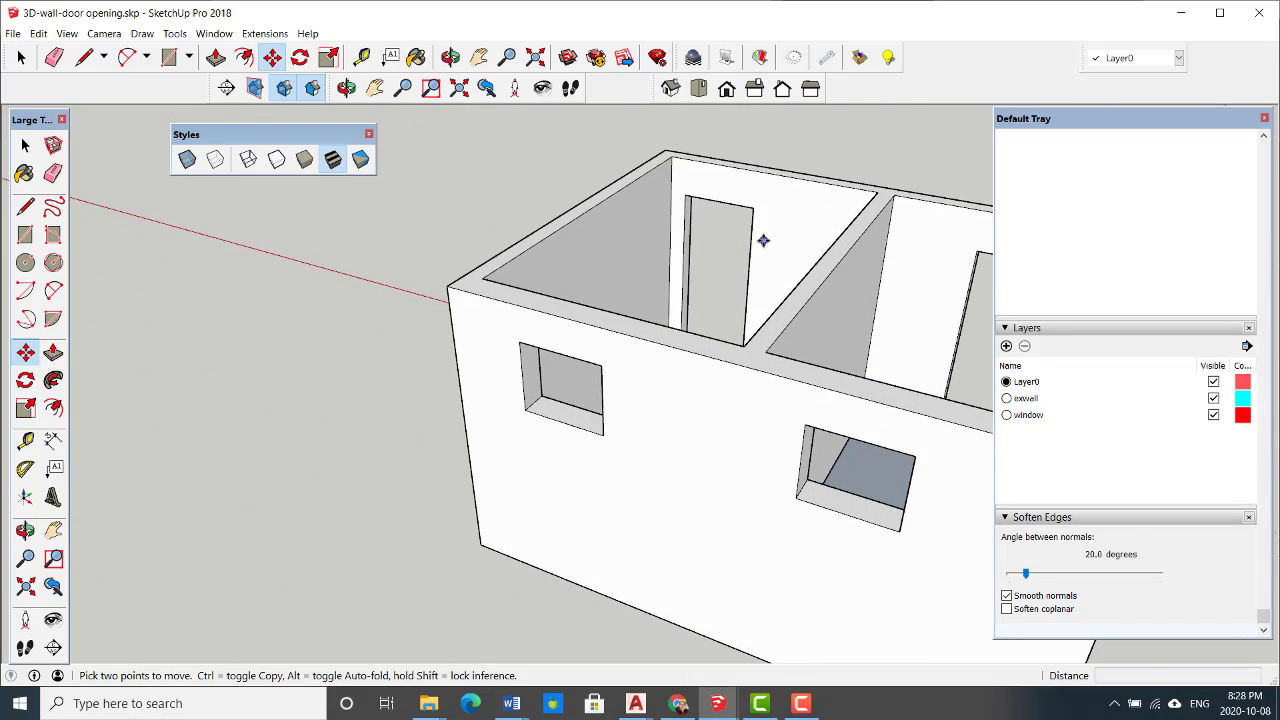
scroll(650, 257, "down", 2)
key("space")
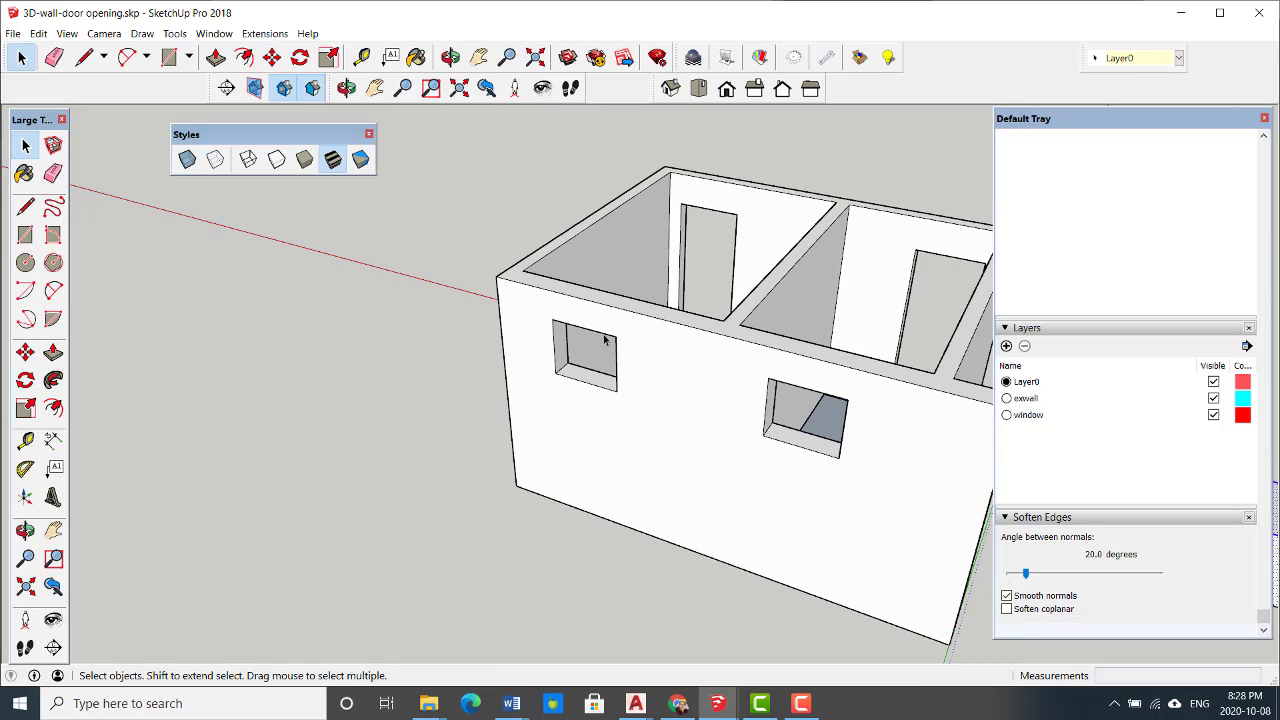
scroll(575, 384, "up", 3)
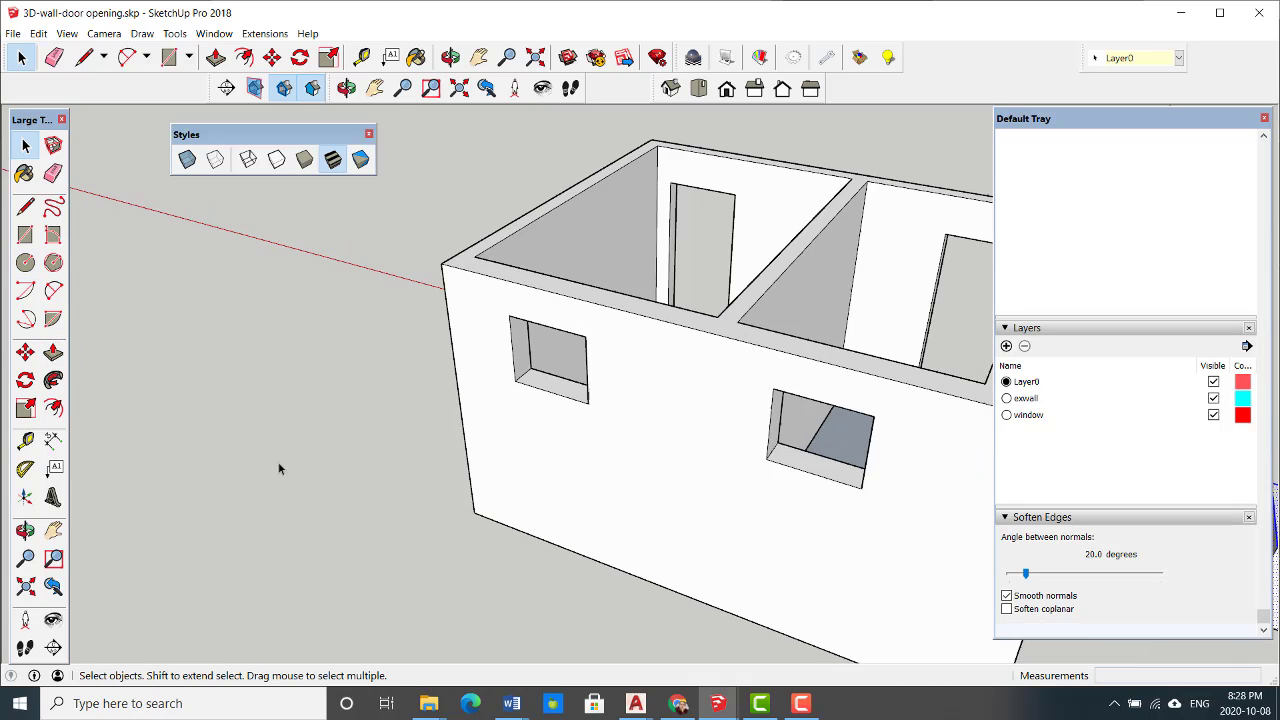
scroll(539, 482, "down", 2)
scroll(560, 470, "down", 2)
mouse_move(560, 470)
middle_mouse_down()
mouse_move(534, 521)
mouse_move(362, 567)
mouse_move(557, 470)
middle_mouse_up()
key("Delete")
scroll(556, 469, "up", 5)
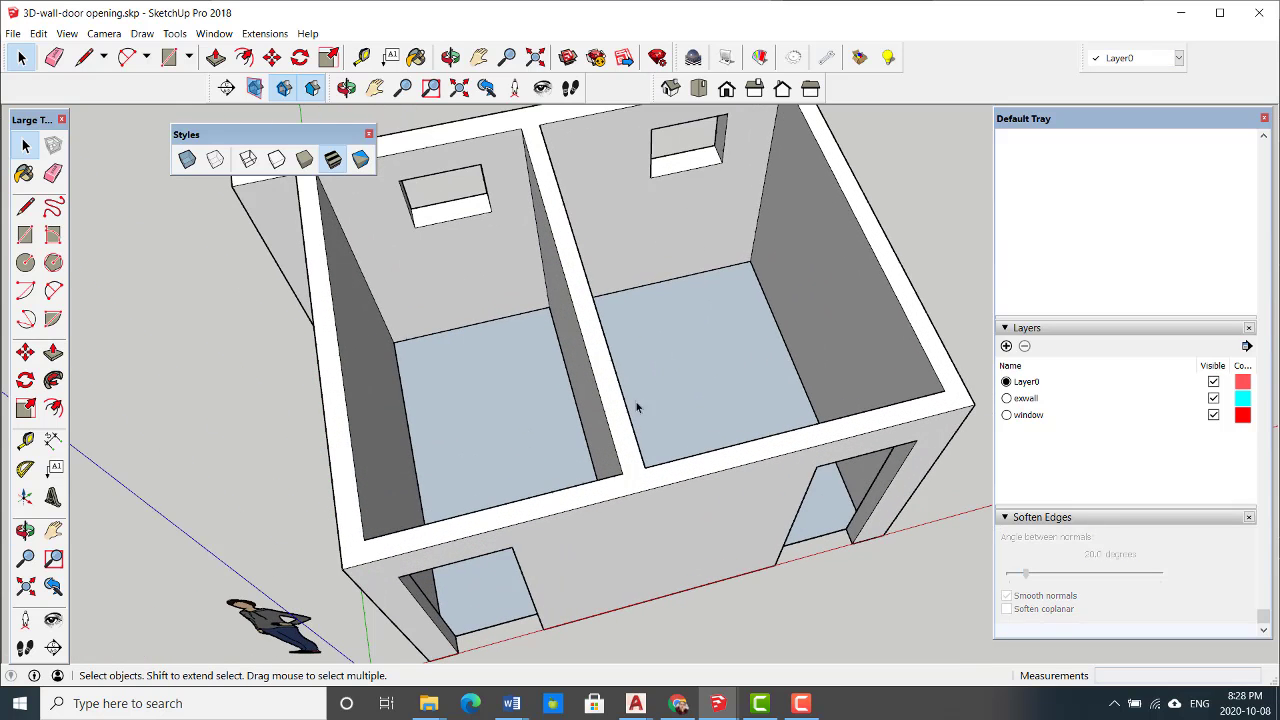
middle_click_drag(685, 275, 754, 456)
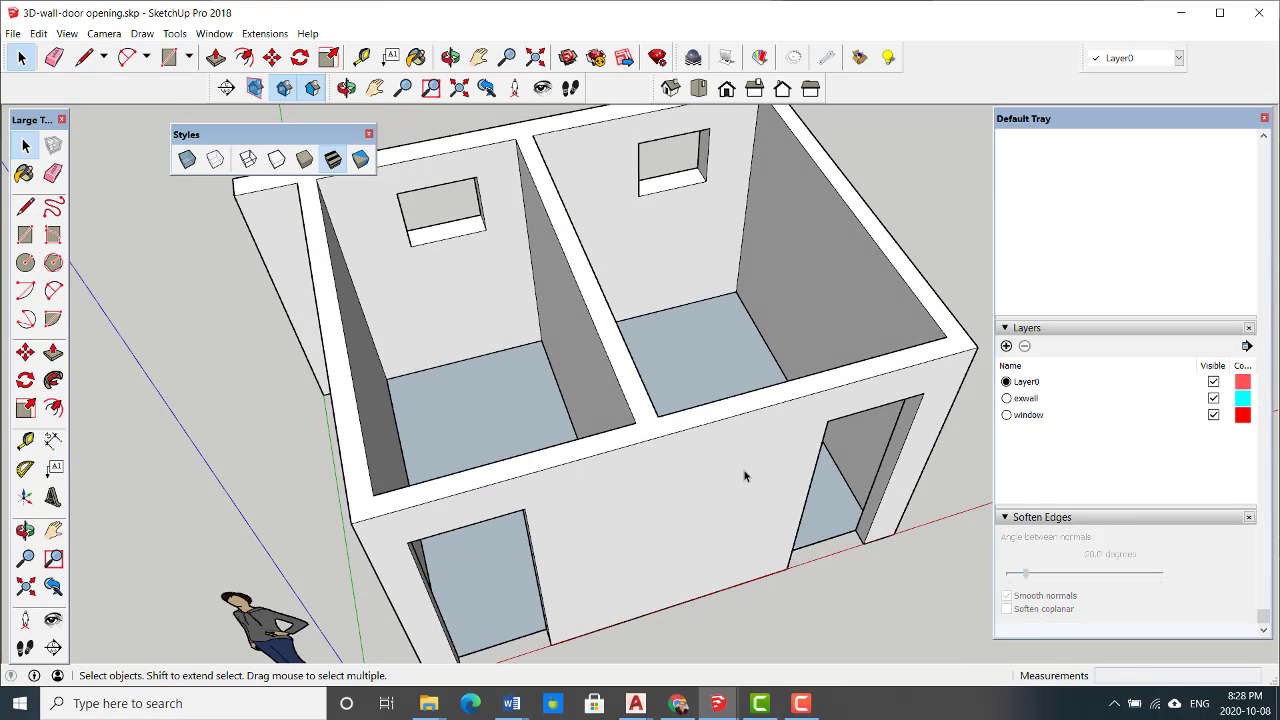
- Select the whole wall model, deselect both room floors, and Make Group from the walls
left_click(745, 475)
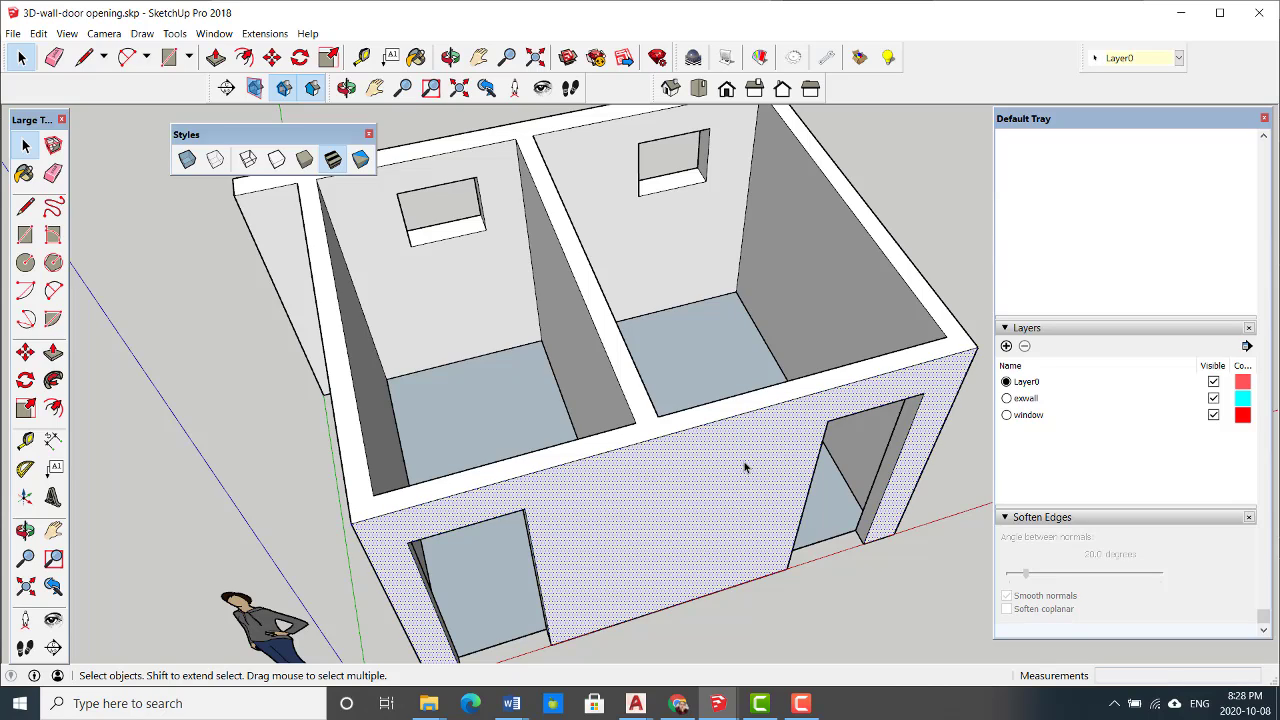
triple_click(745, 467)
scroll(745, 467, "down", 2)
middle_click_drag(810, 458, 680, 512)
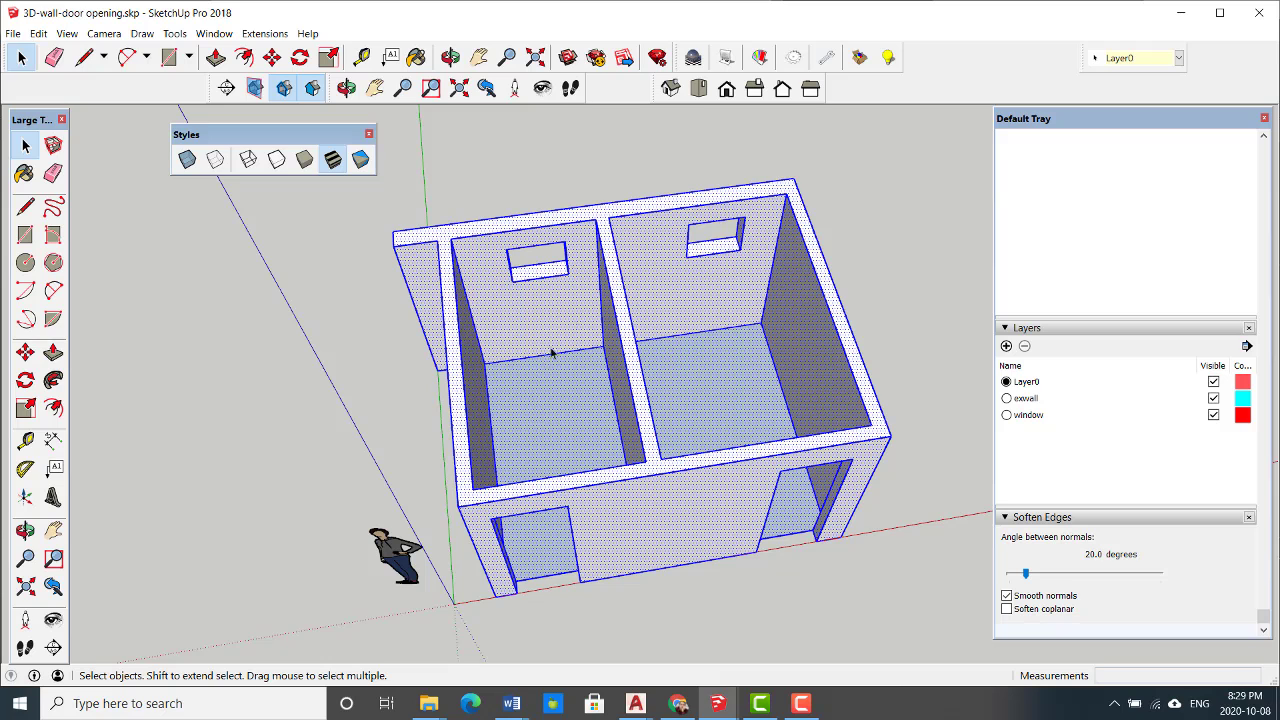
middle_click_drag(678, 396, 535, 467)
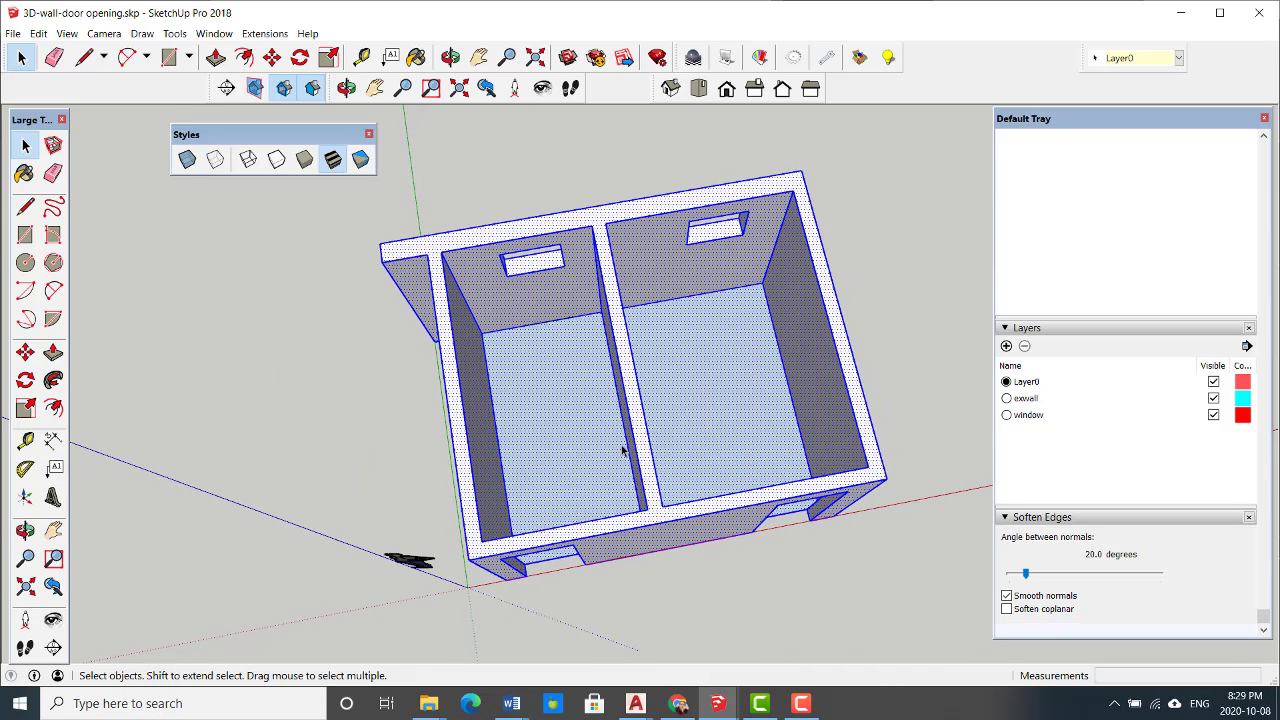
middle_click_drag(650, 445, 698, 376)
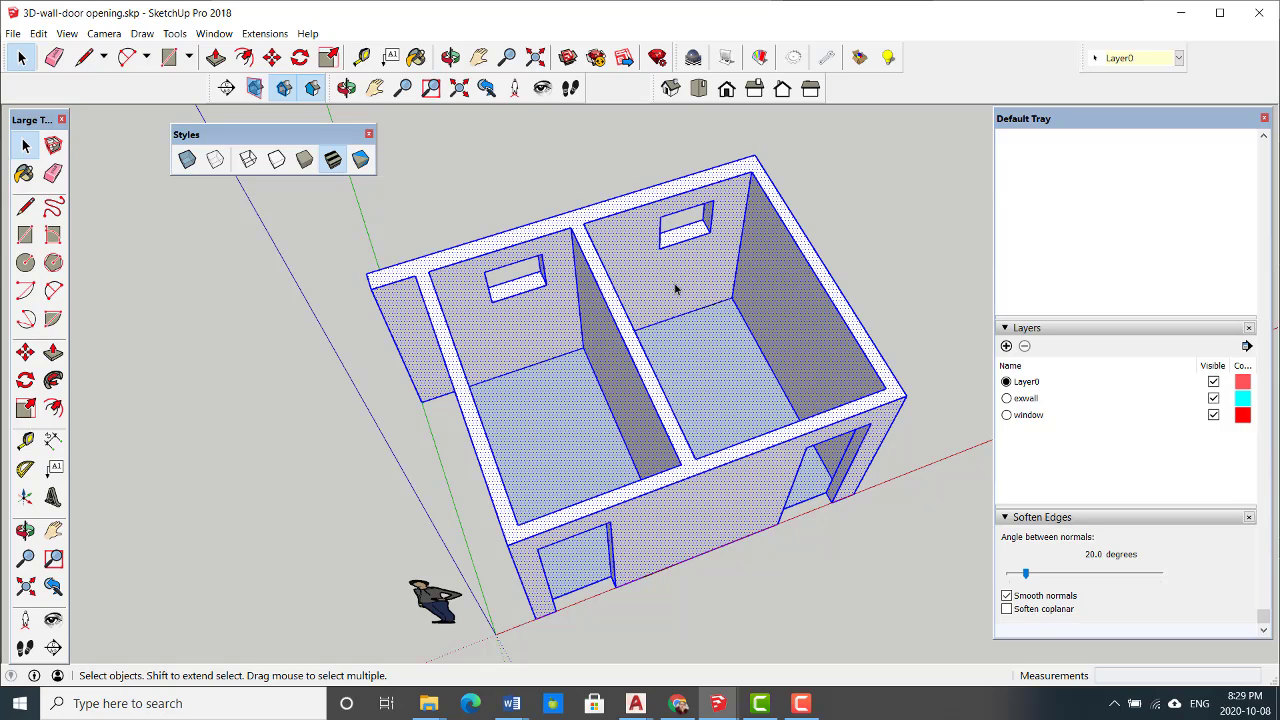
left_click(670, 374, "shift")
left_click(568, 479, "shift")
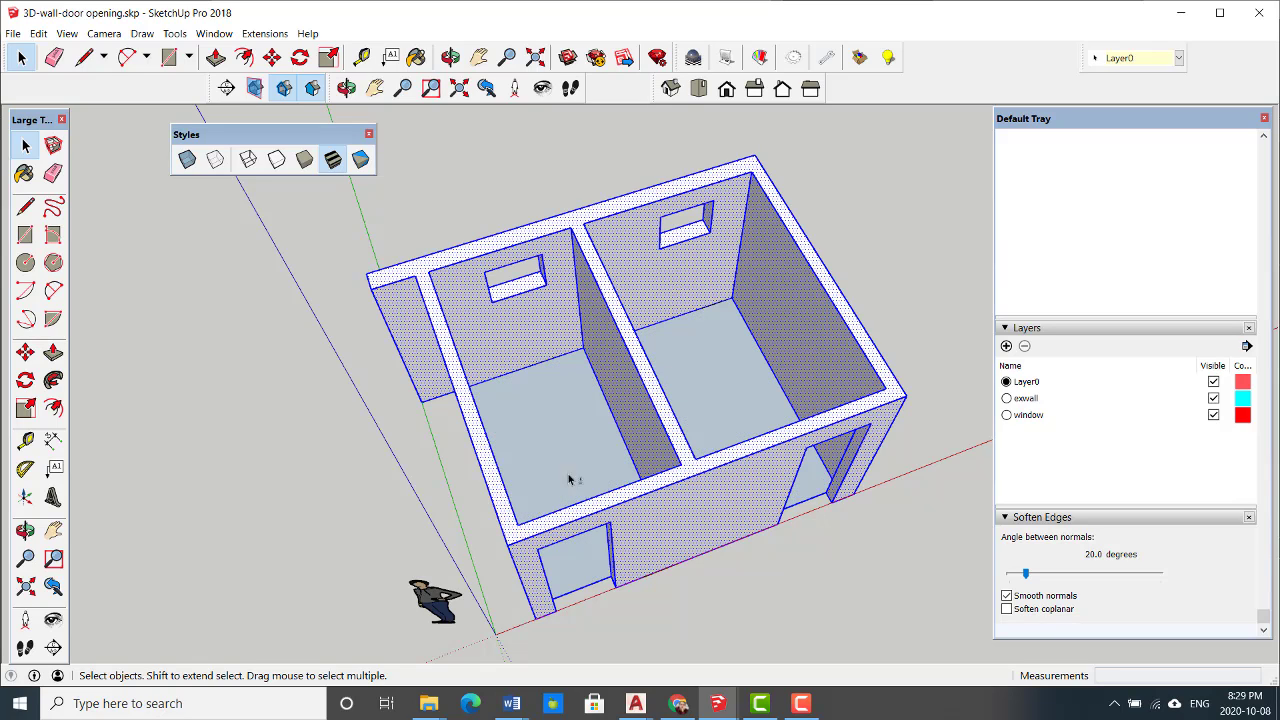
right_click(678, 519)
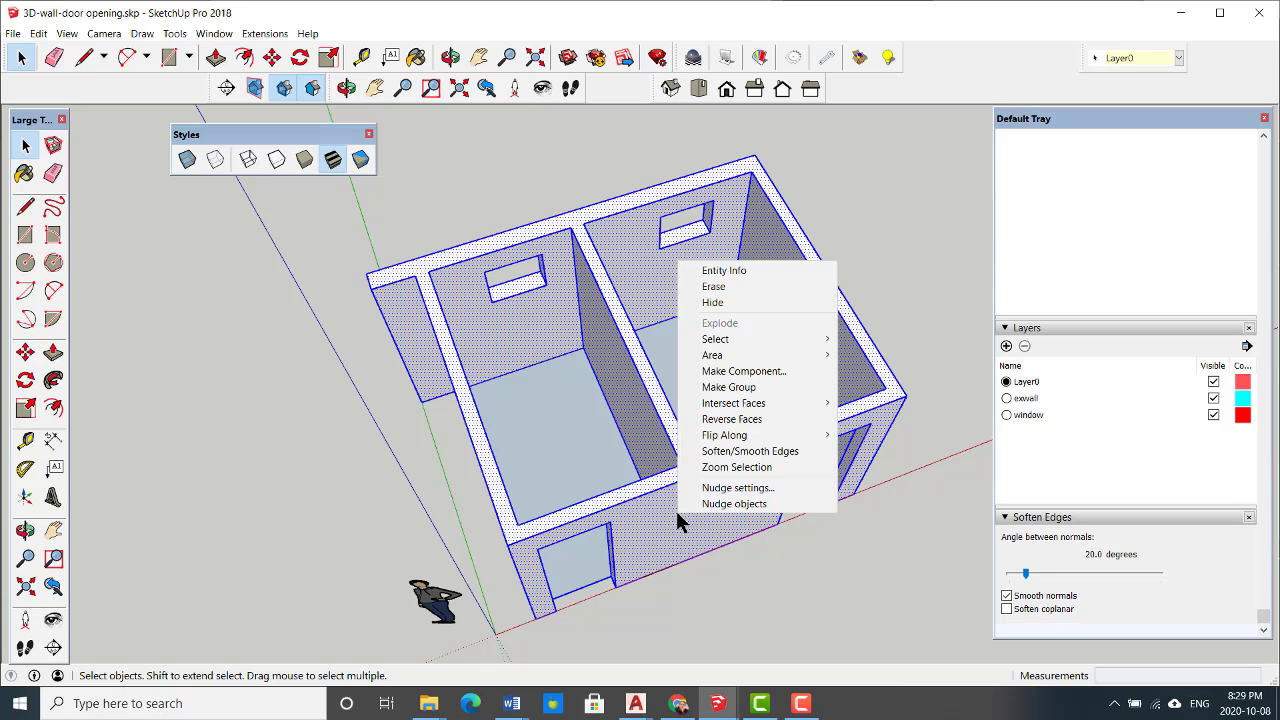
left_click(758, 394)
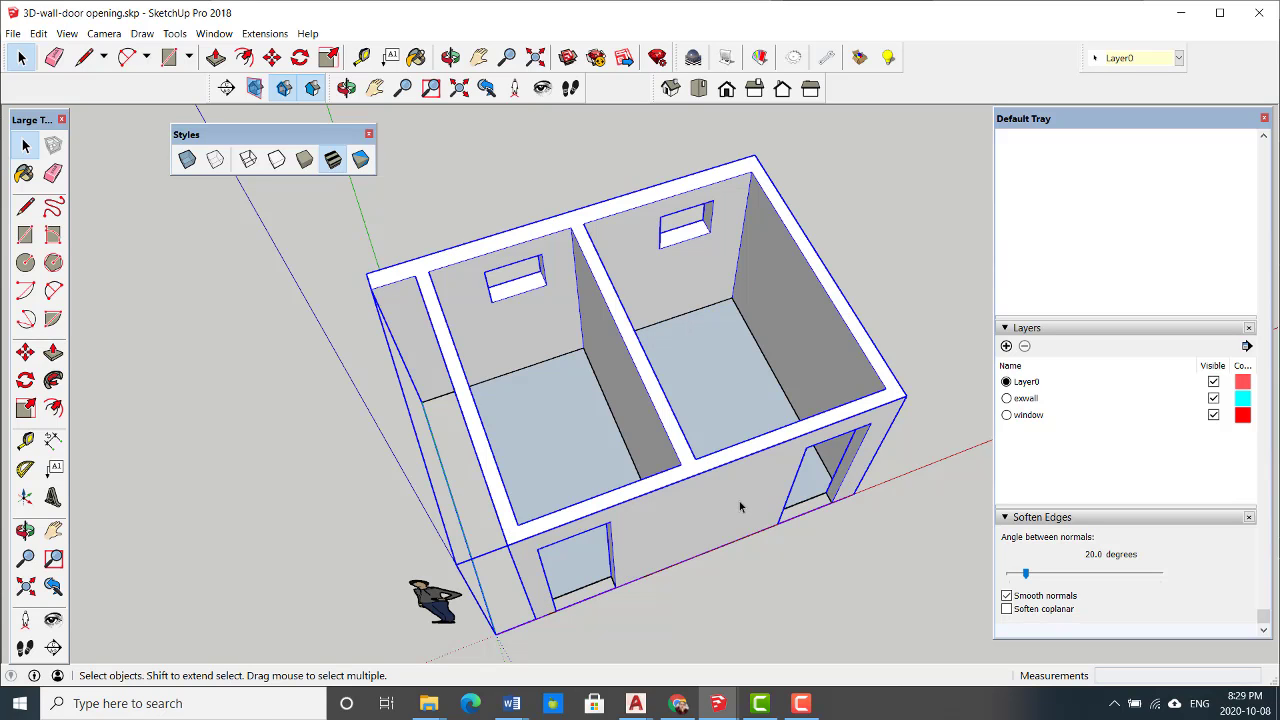
middle_click_drag(740, 500, 683, 409)
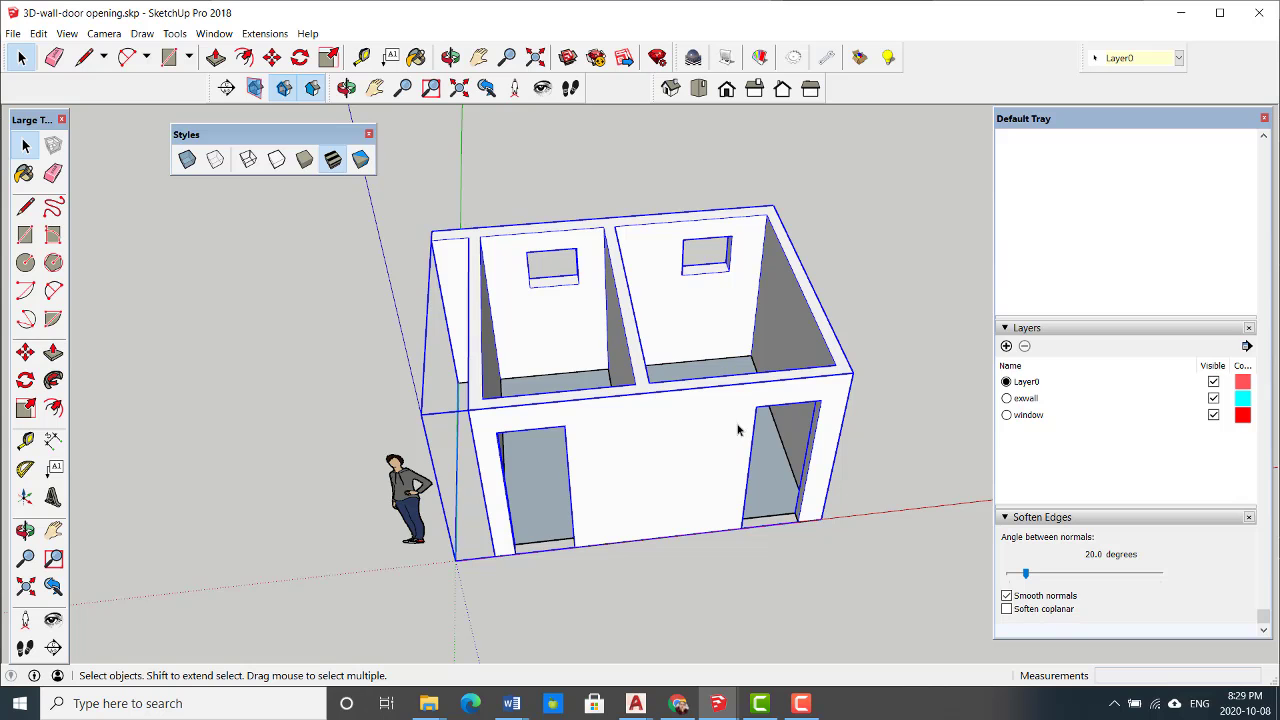
scroll(675, 433, "down", 1)
middle_click_drag(837, 420, 651, 457)
key("ctrl+t")
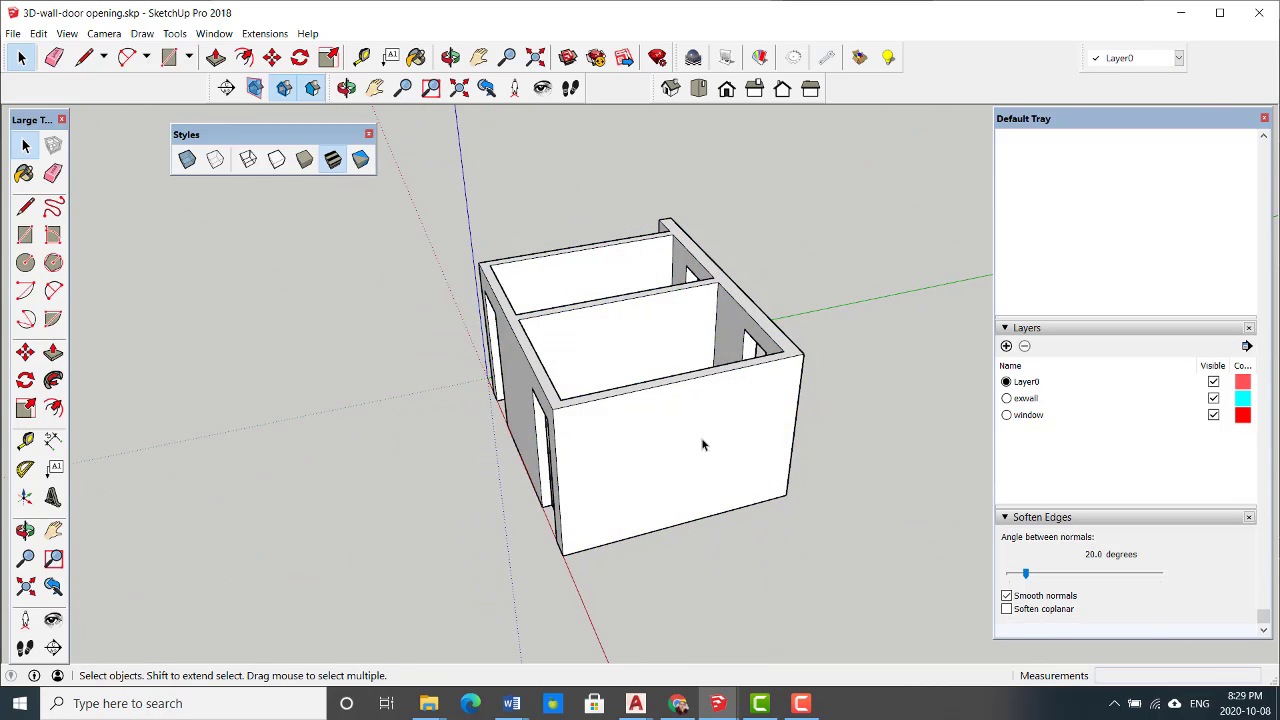
left_click(25, 234)
scroll(640, 455, "up", 4)
left_click(605, 489)
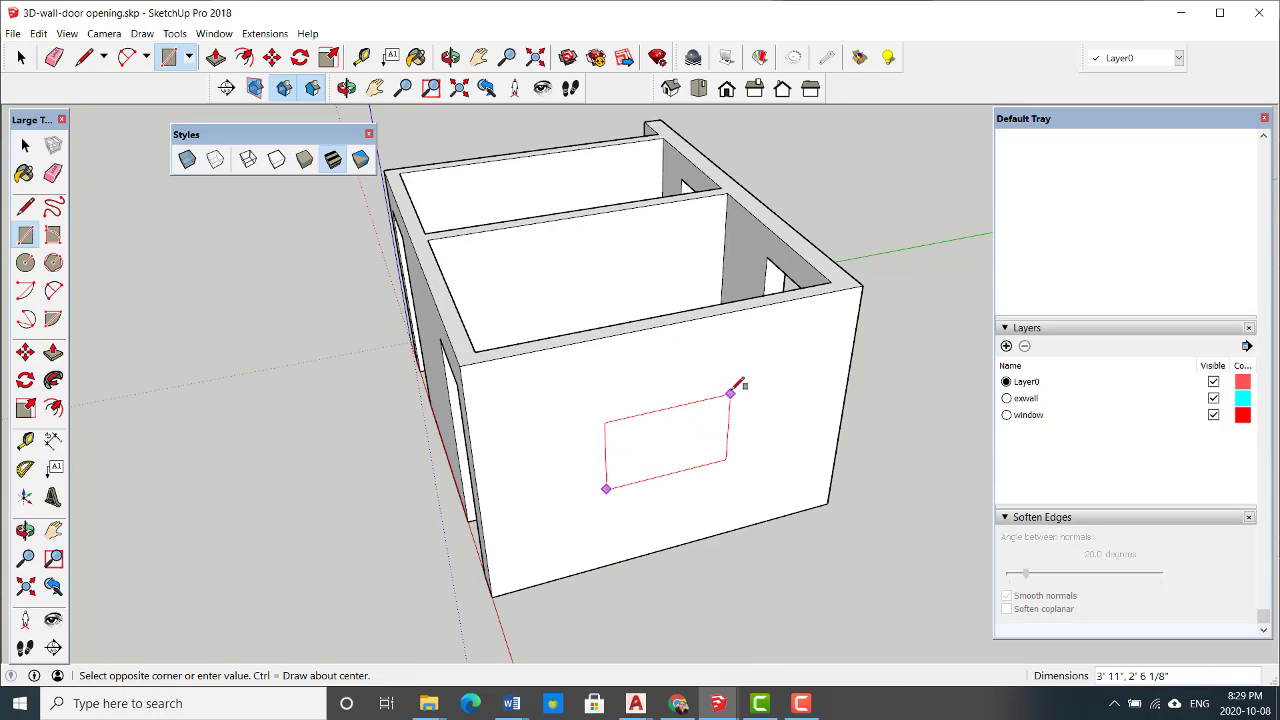
left_click(735, 364)
key("space")
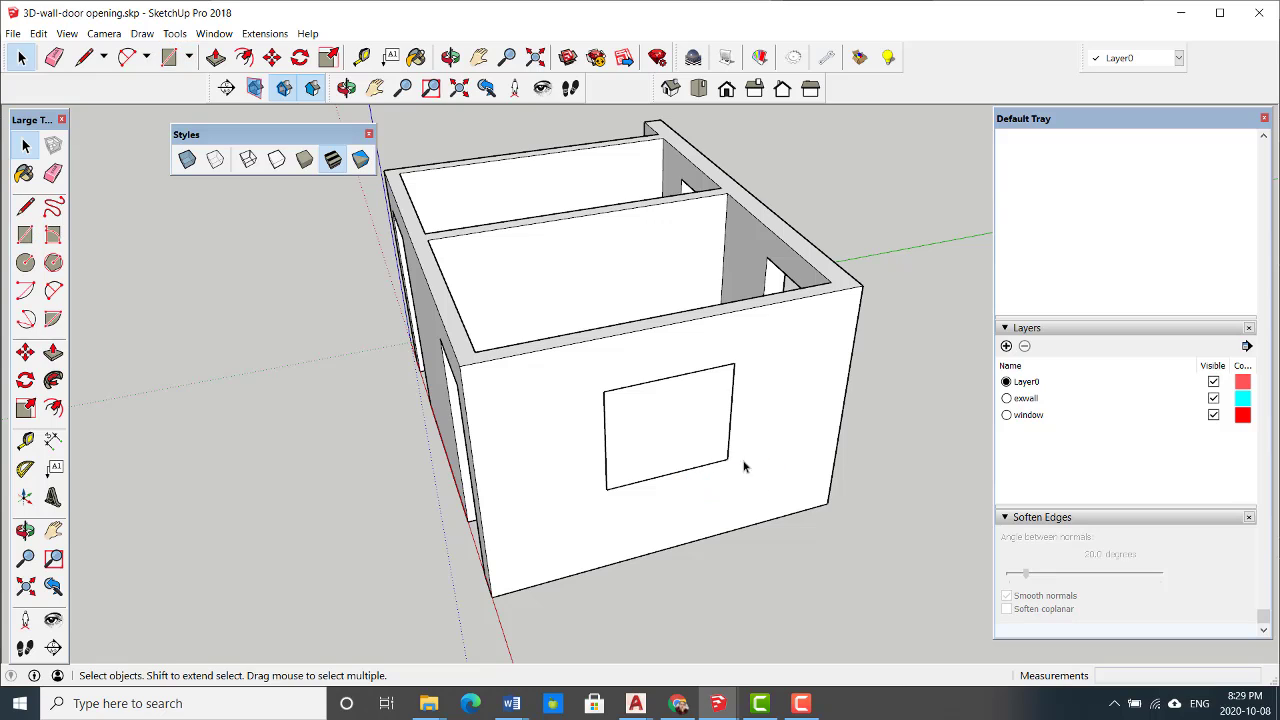
left_click(53, 352)
left_click(636, 438)
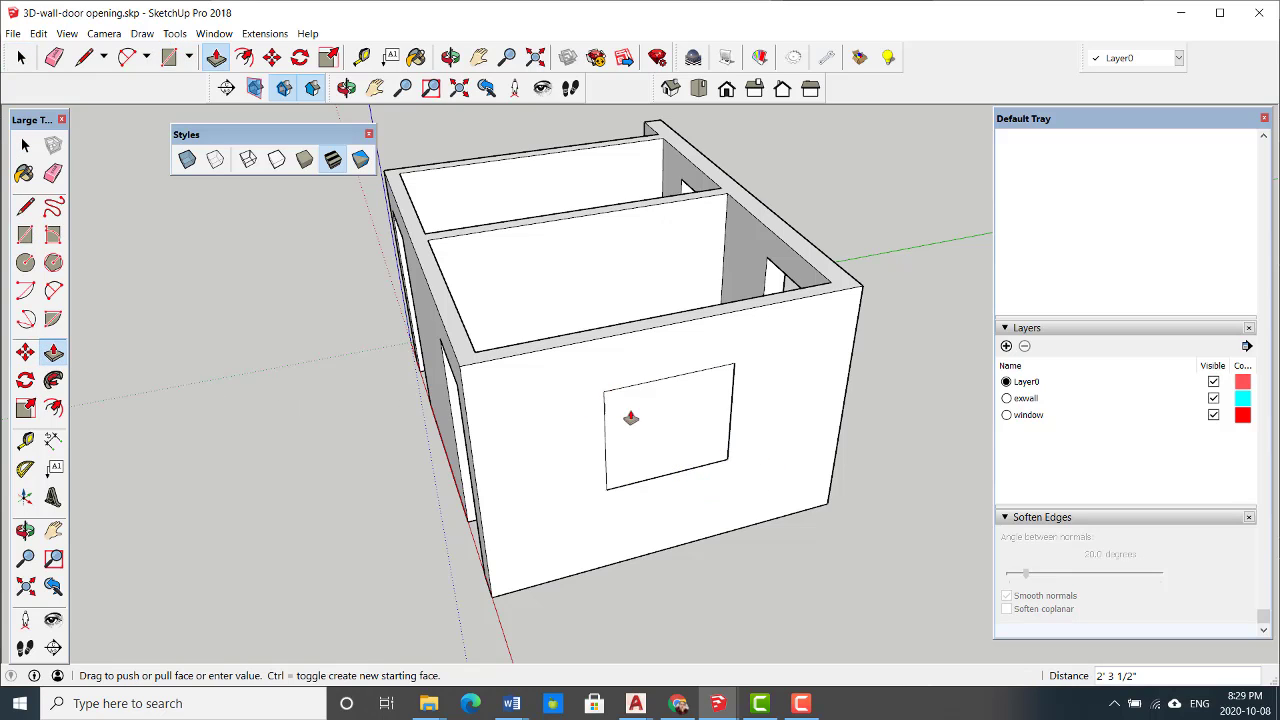
key("space")
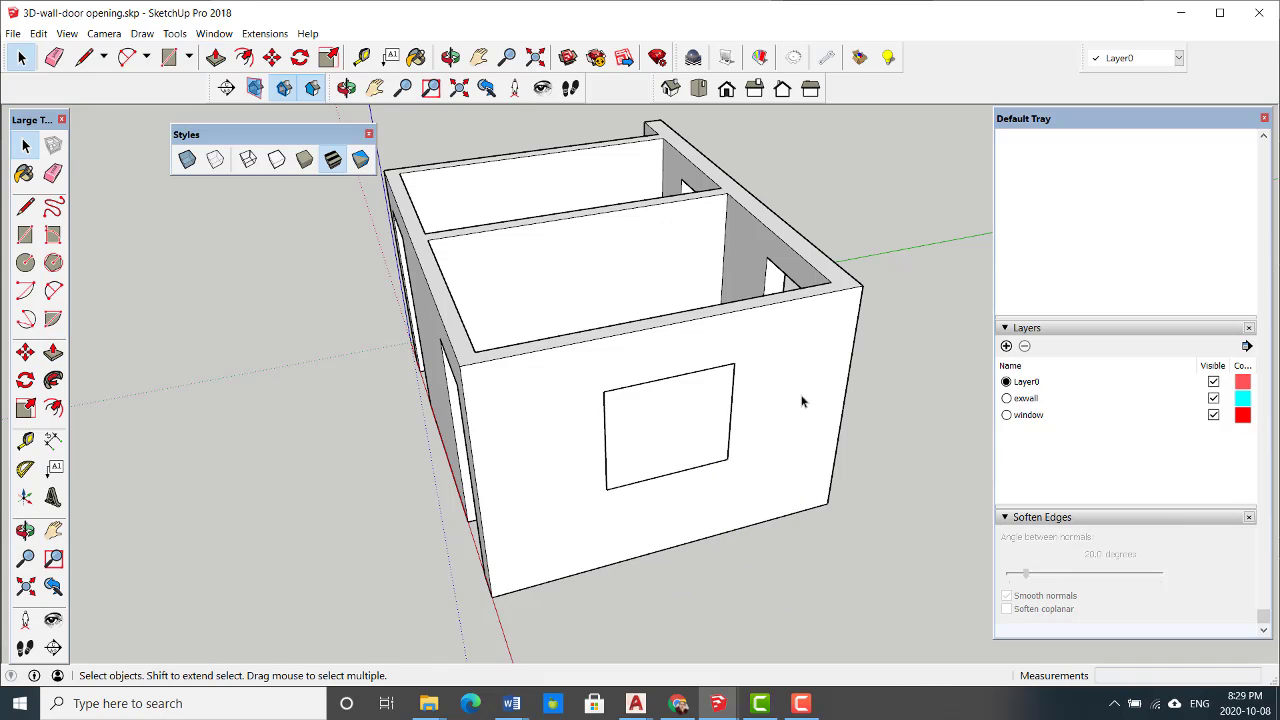
middle_click_drag(722, 377, 706, 331)
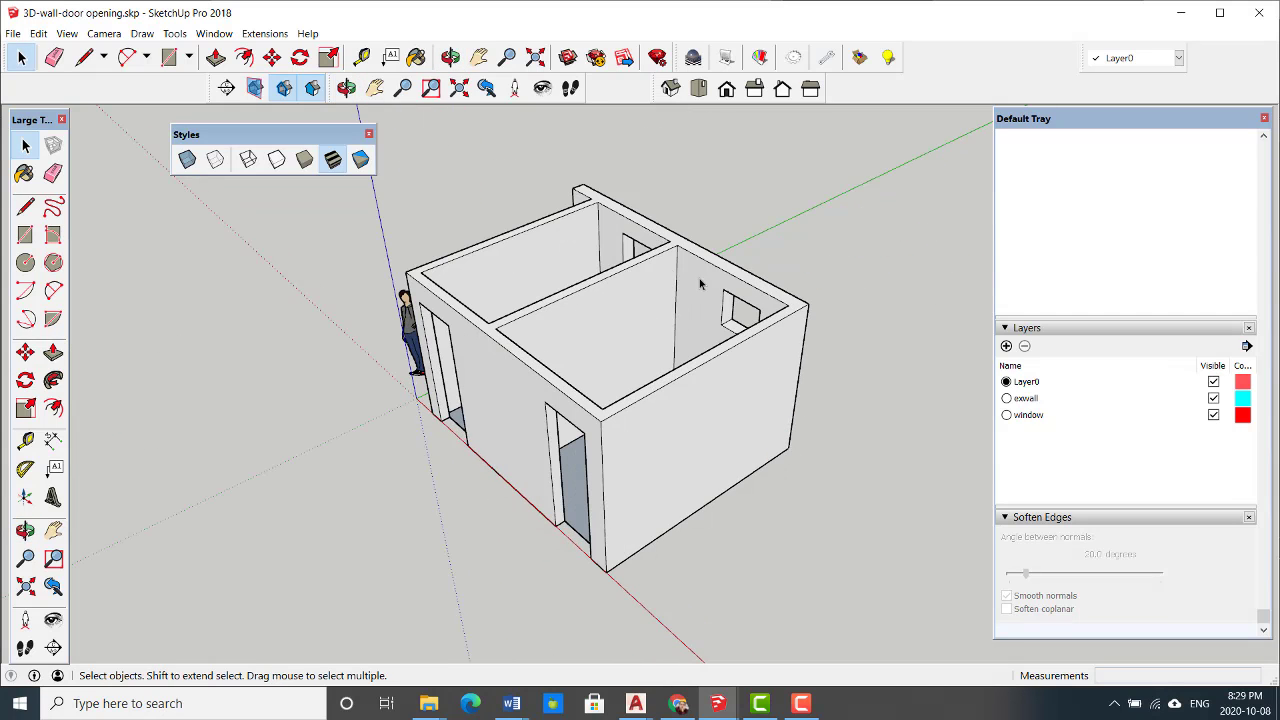
middle_click_drag(641, 393, 631, 449)
- Enter the wall group and draw a rectangle on the inner partition wall
scroll(640, 455, "up", 1)
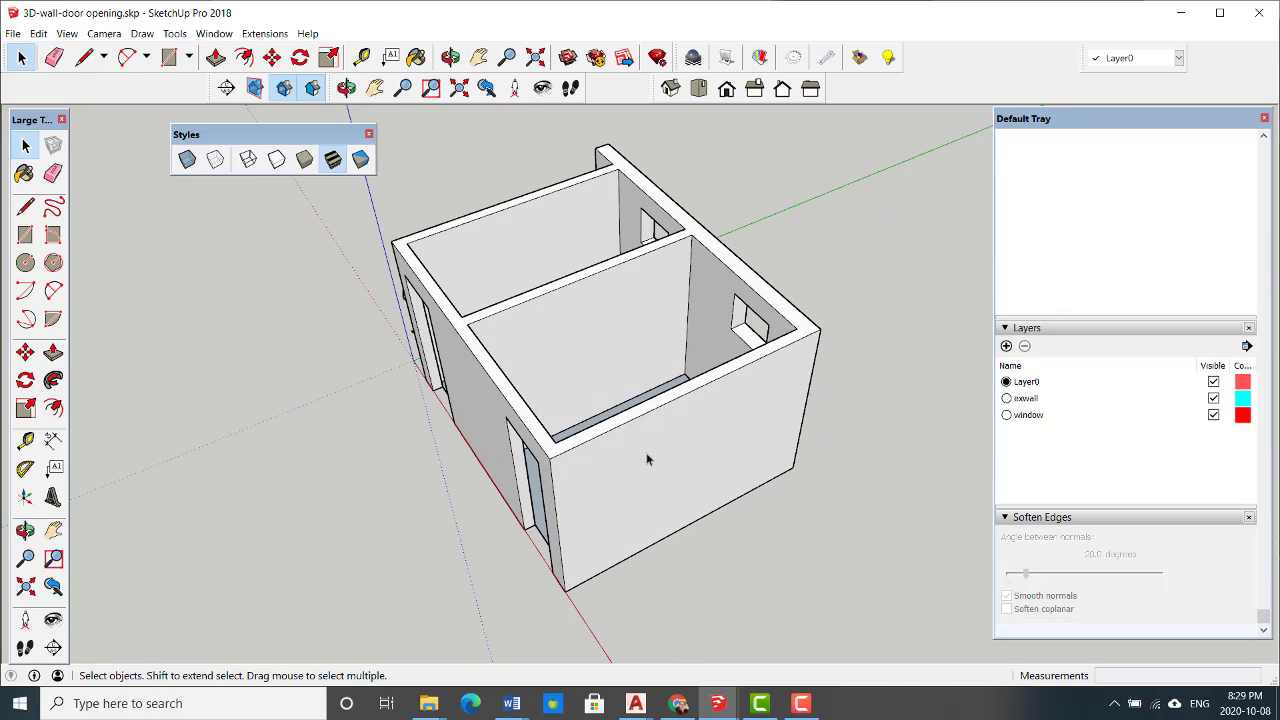
left_click(647, 459)
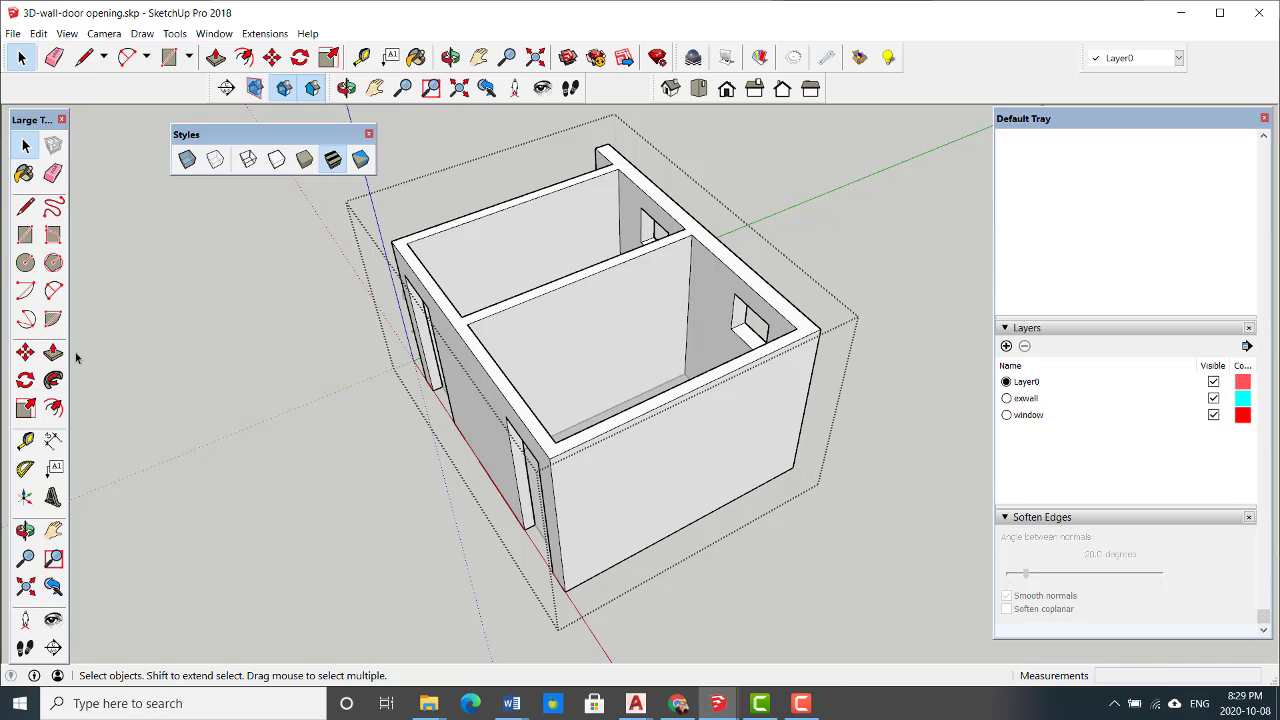
left_click(25, 234)
middle_click_drag(363, 374, 546, 360)
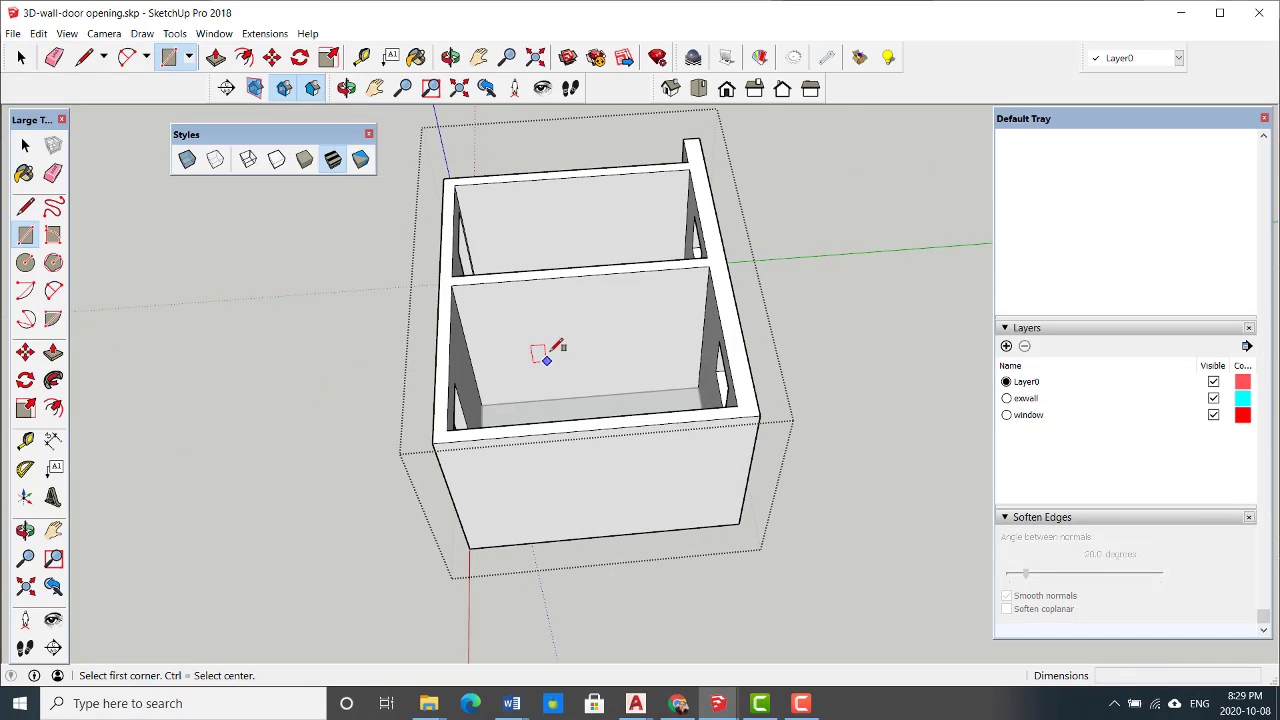
scroll(562, 325, "up", 1)
left_click(554, 299)
left_click(658, 358)
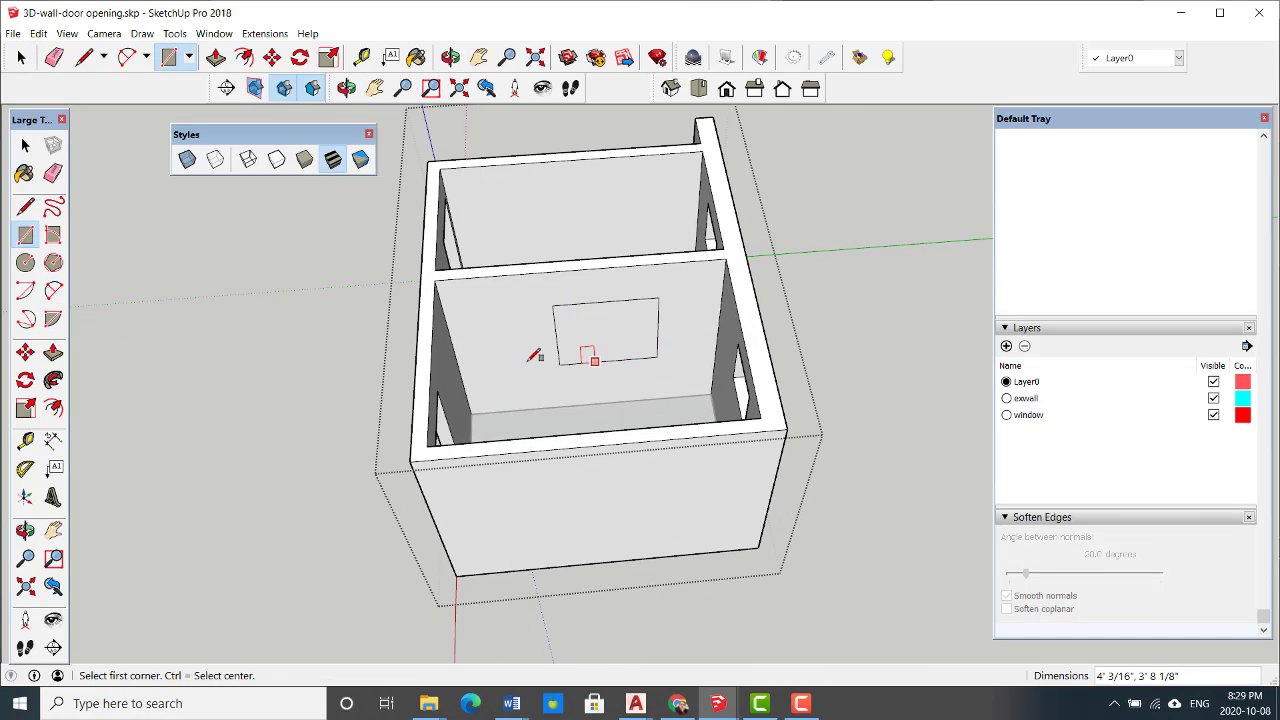
key("space")
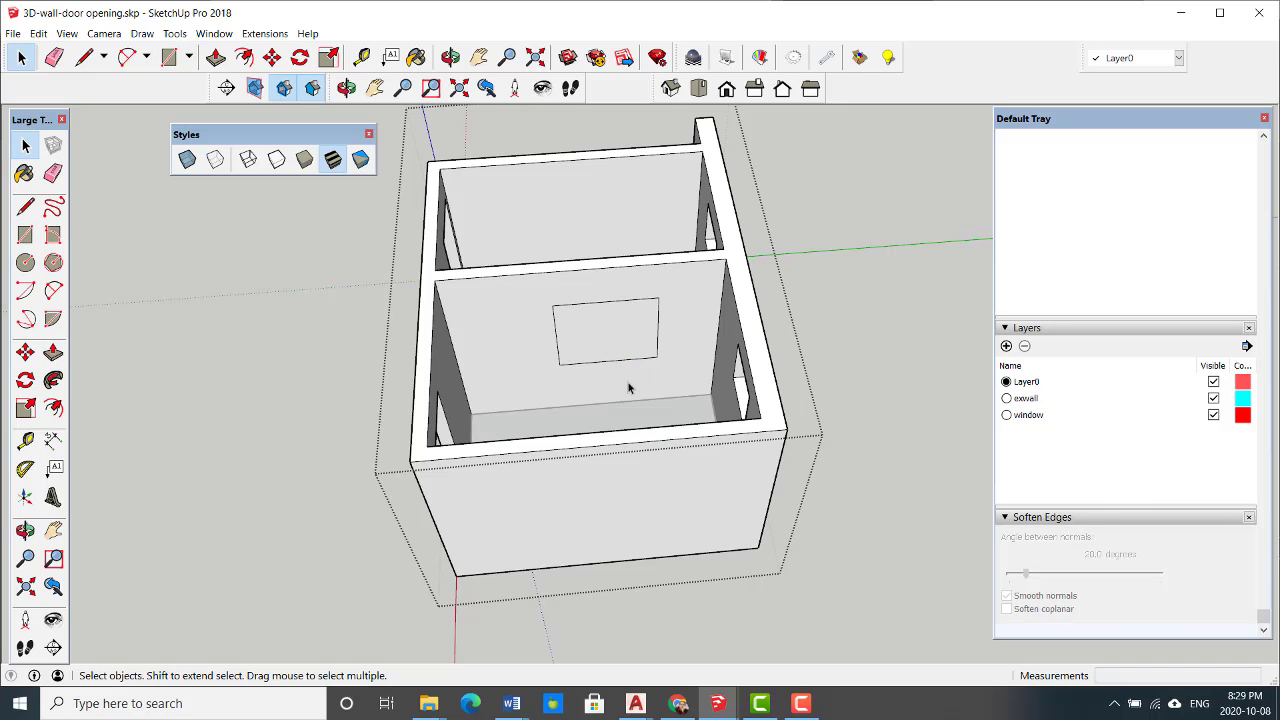
left_click(629, 388)
left_click(623, 343)
left_click(623, 392)
left_click(609, 329)
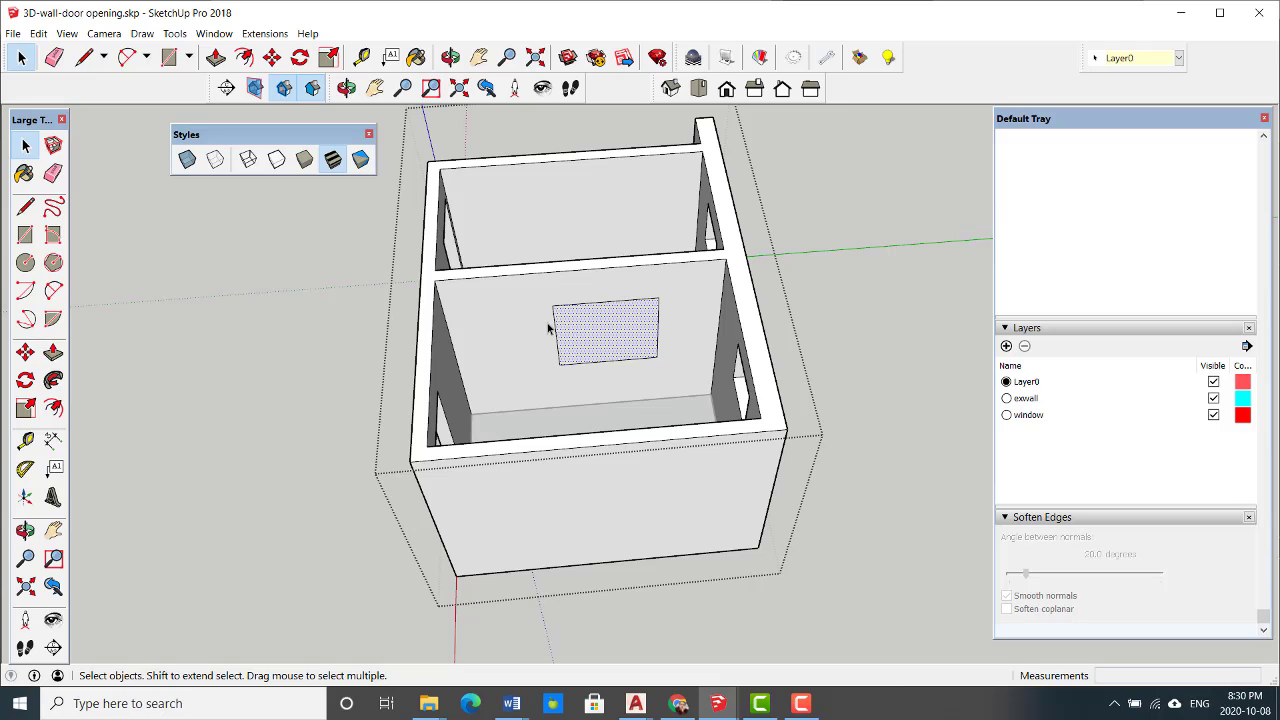
- Recess the rectangle into the wall, then undo both the recess and the rectangle
left_click(55, 353)
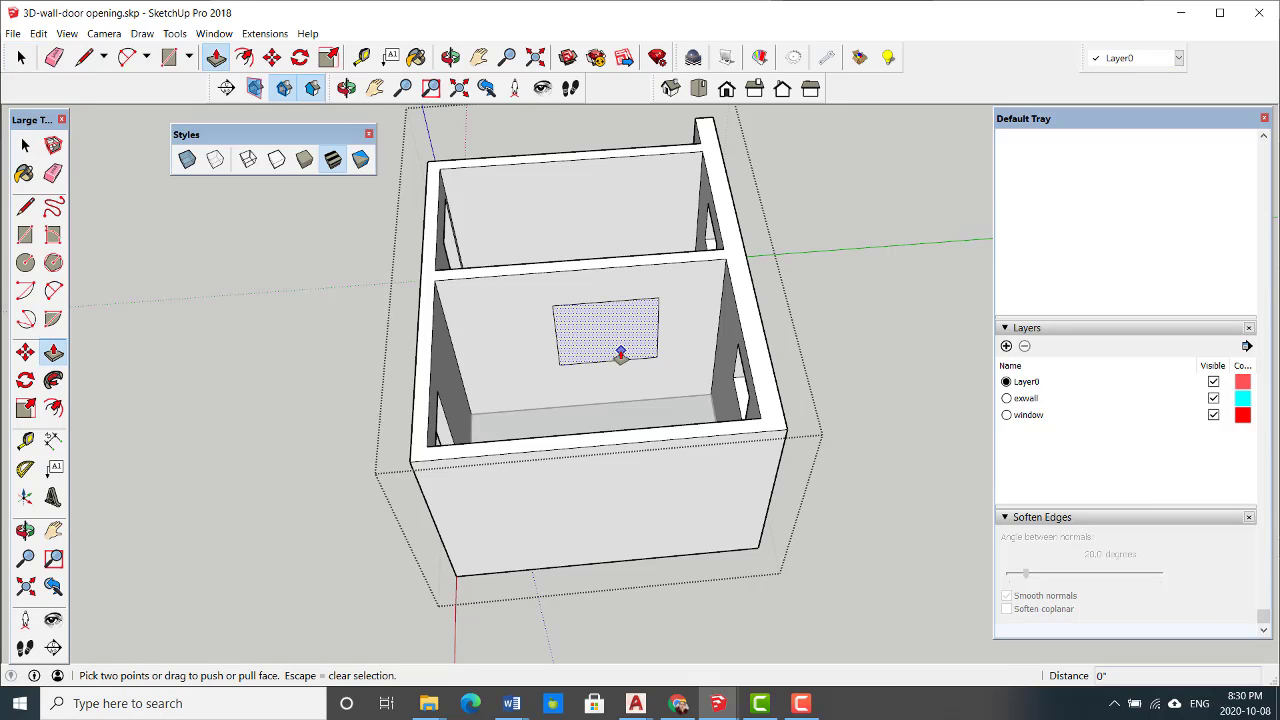
left_click(623, 354)
left_click(613, 338)
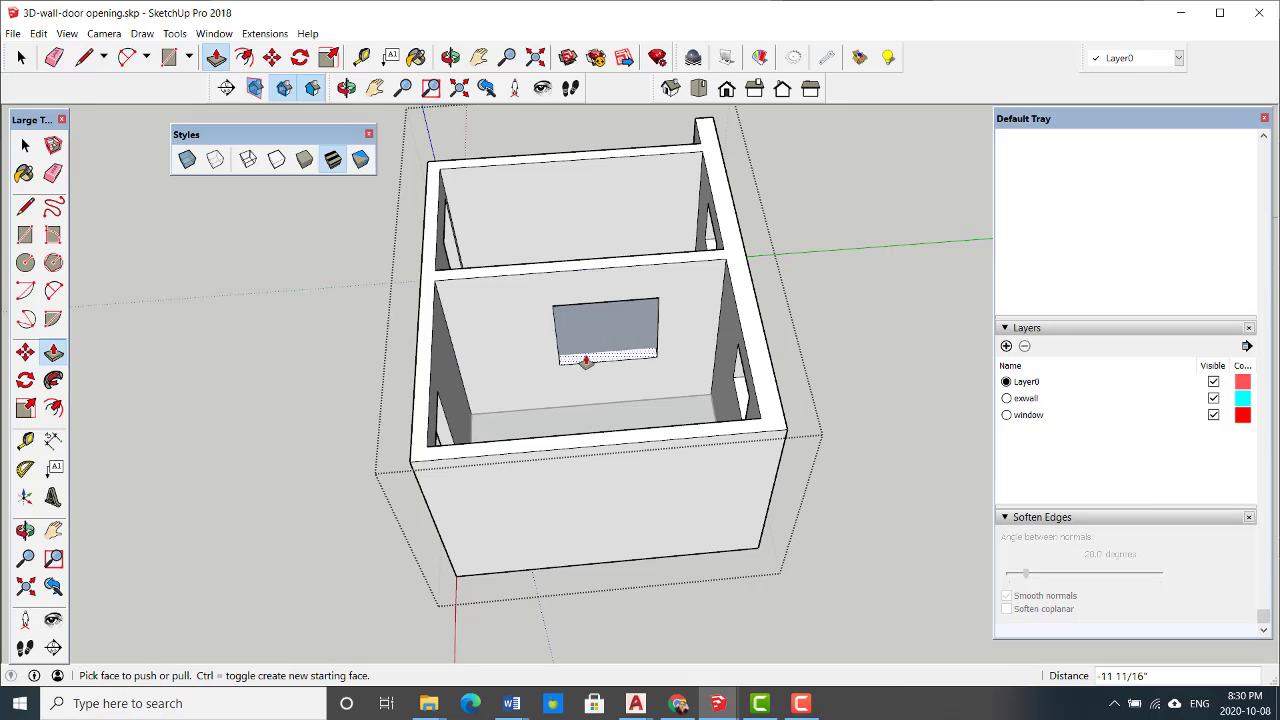
key("ctrl+z")
middle_click_drag(590, 360, 735, 352)
key("ctrl+z")
key("space")
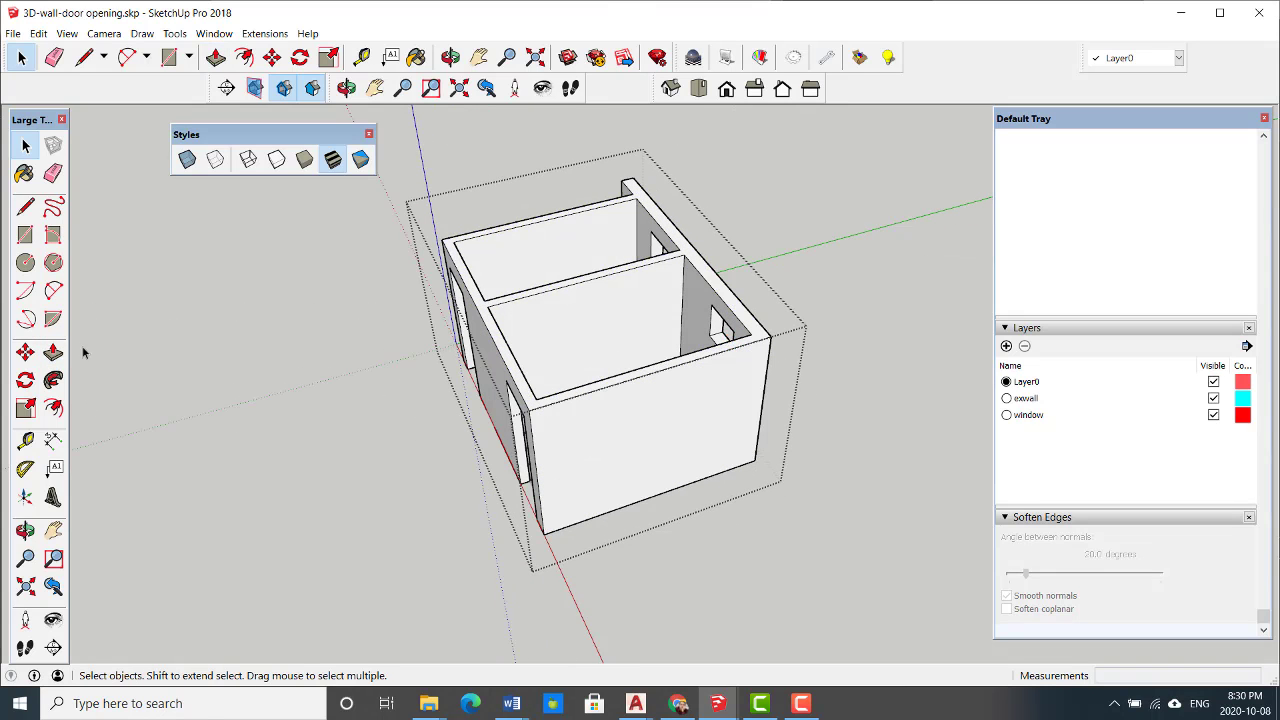
- Draw a window rectangle on the front wall
left_click(25, 234)
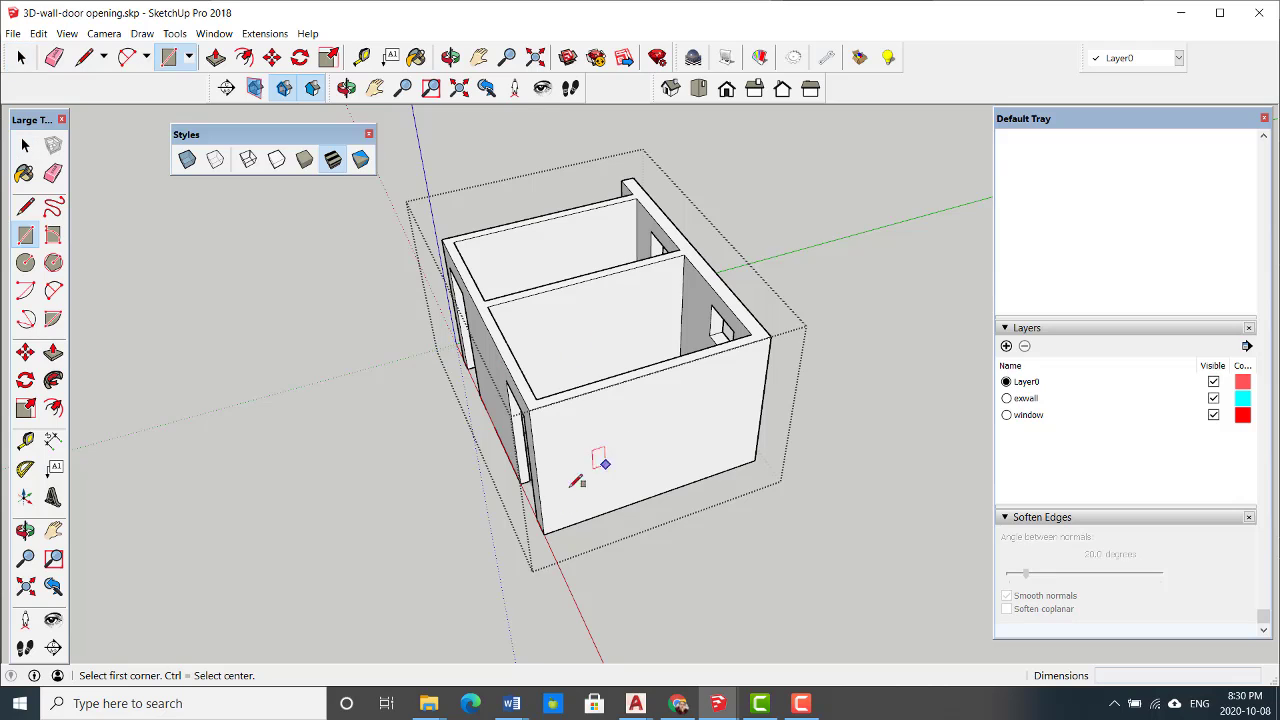
scroll(652, 445, "up", 2)
left_click(620, 449)
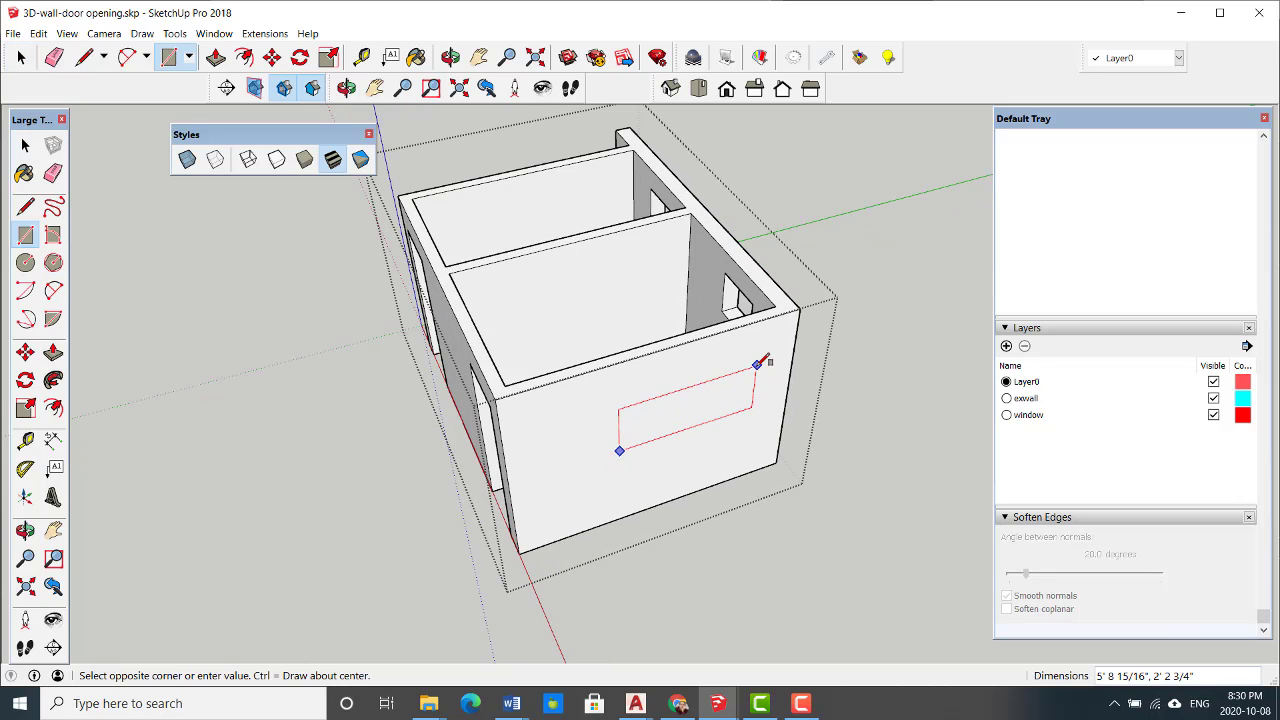
left_click(752, 407)
key("space")
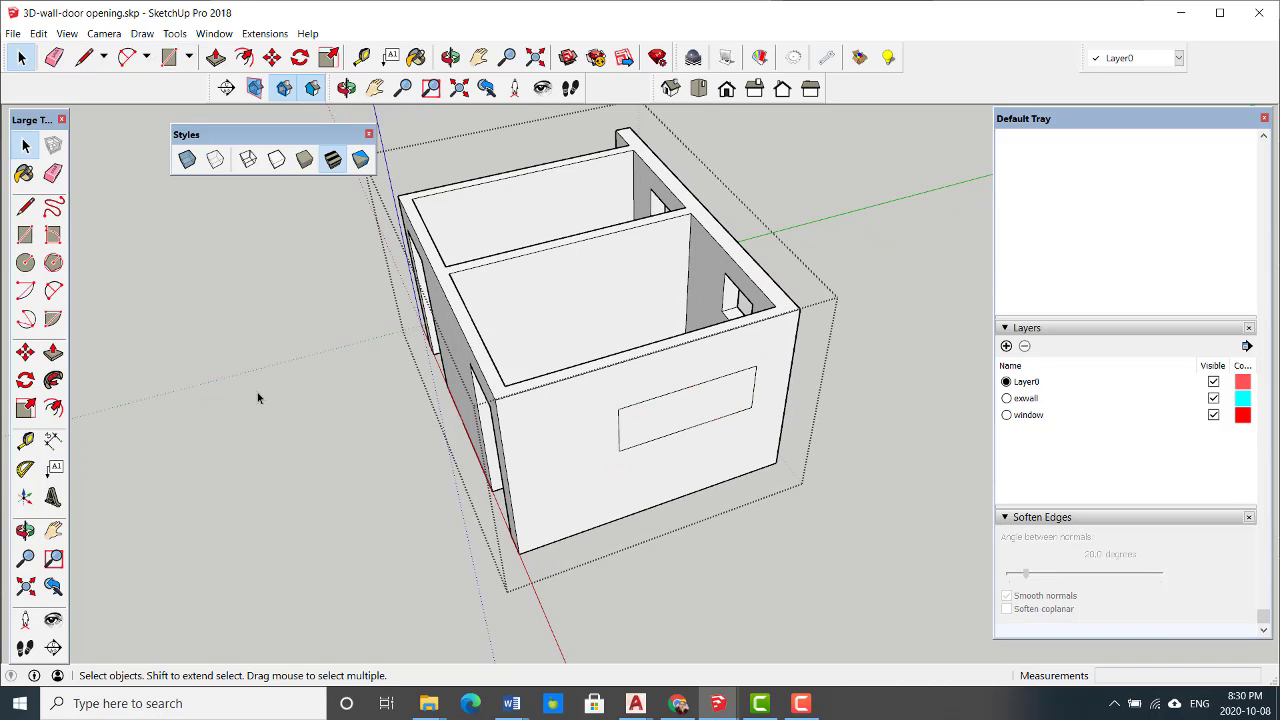
- Push the window through the wall, then undo the opening and exit the group
left_click(53, 352)
left_click(634, 424)
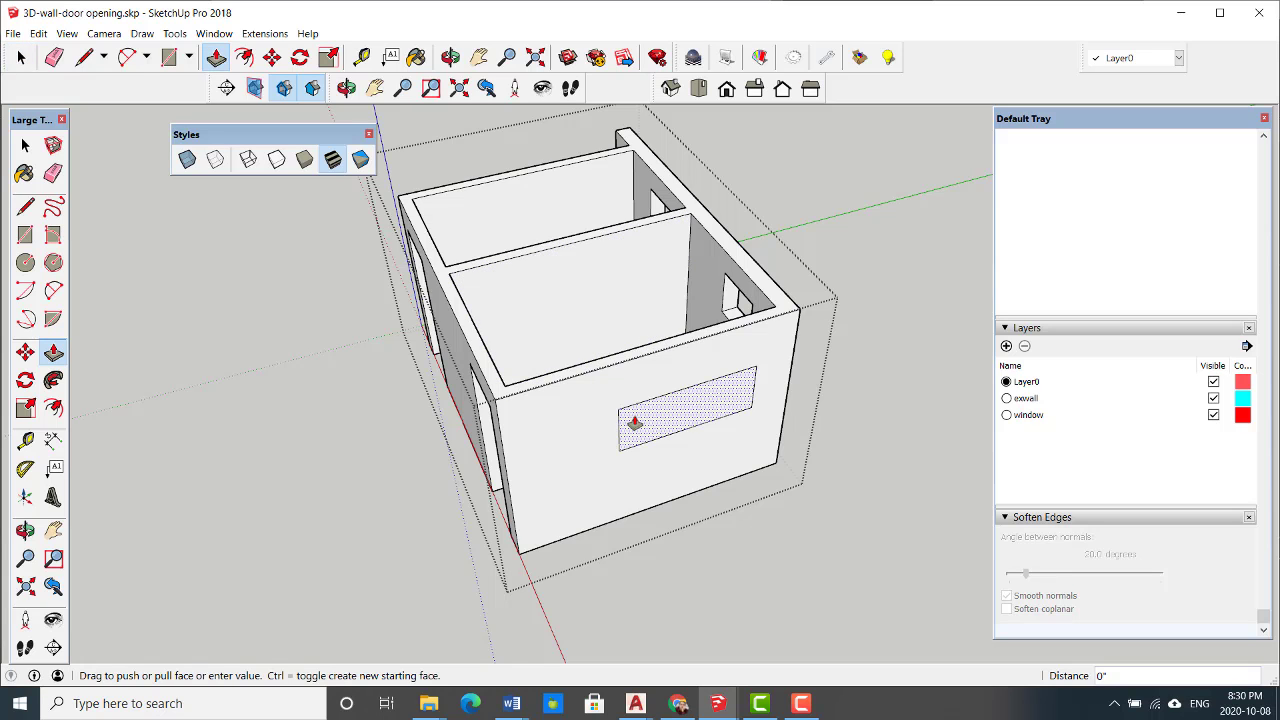
middle_click_drag(630, 423, 608, 394)
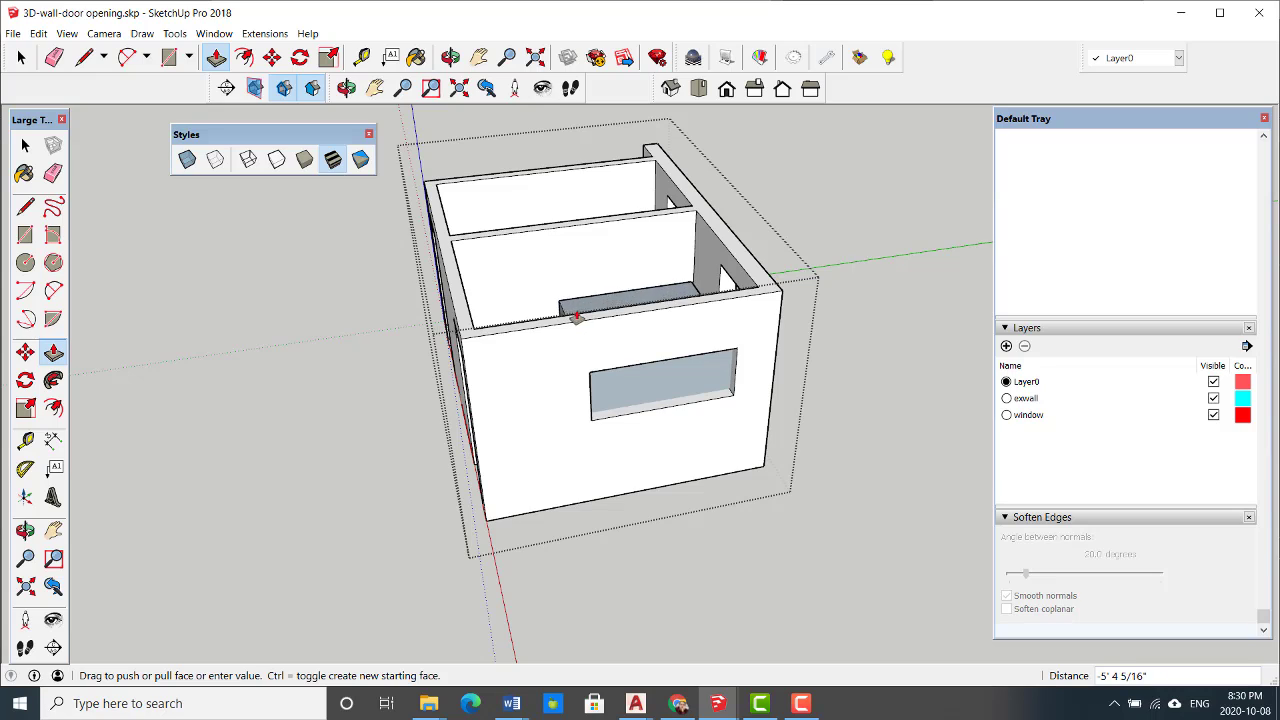
left_click(532, 330)
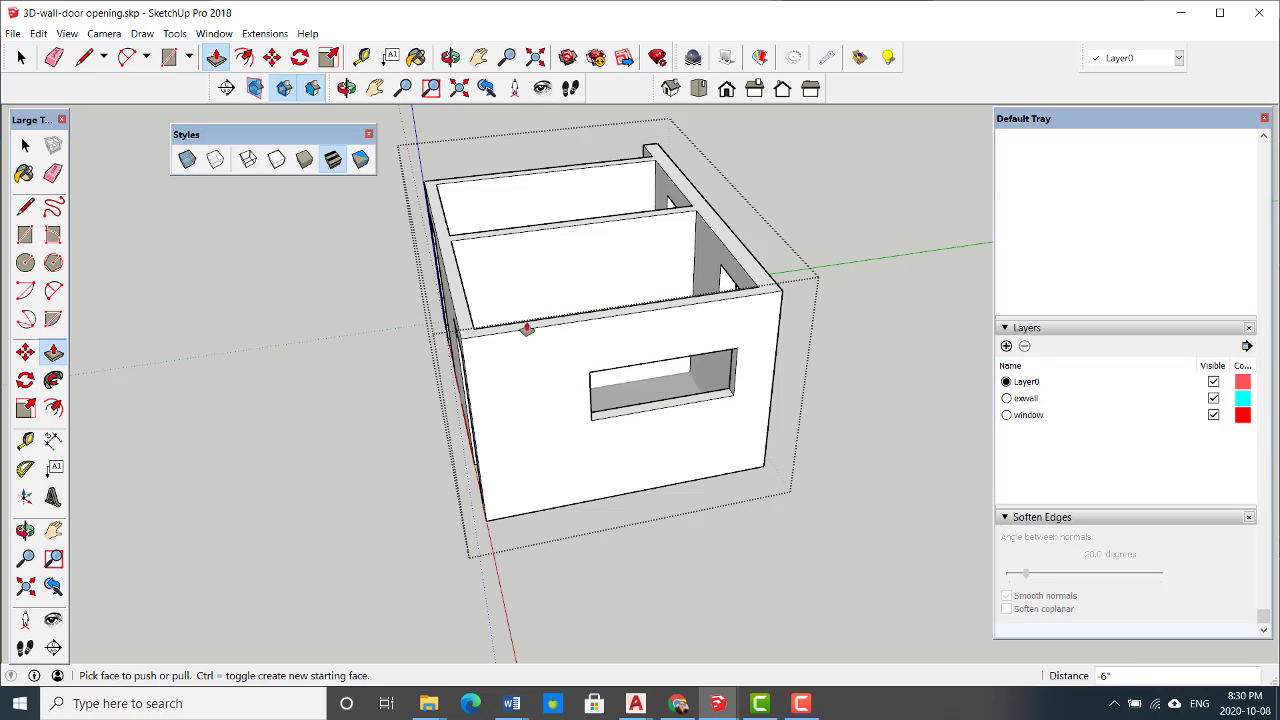
middle_click_drag(530, 328, 360, 451)
middle_click_drag(535, 443, 503, 360)
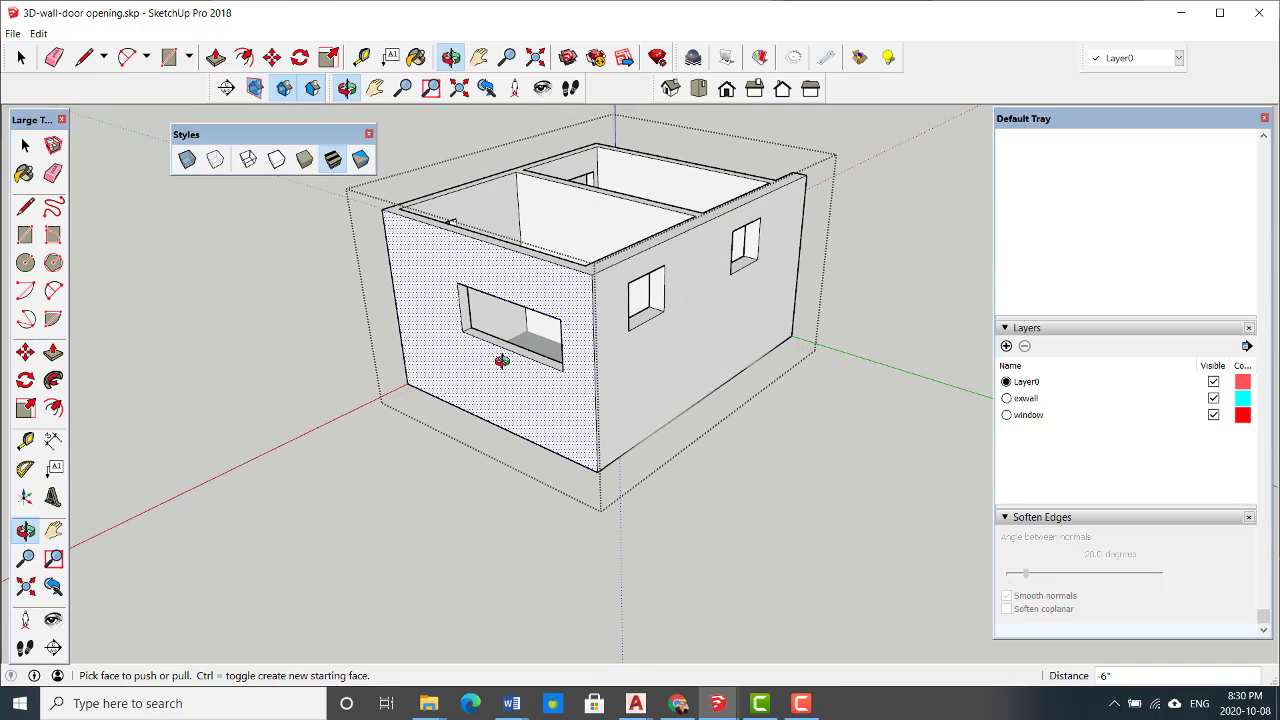
key("ctrl+z")
key("ctrl+z")
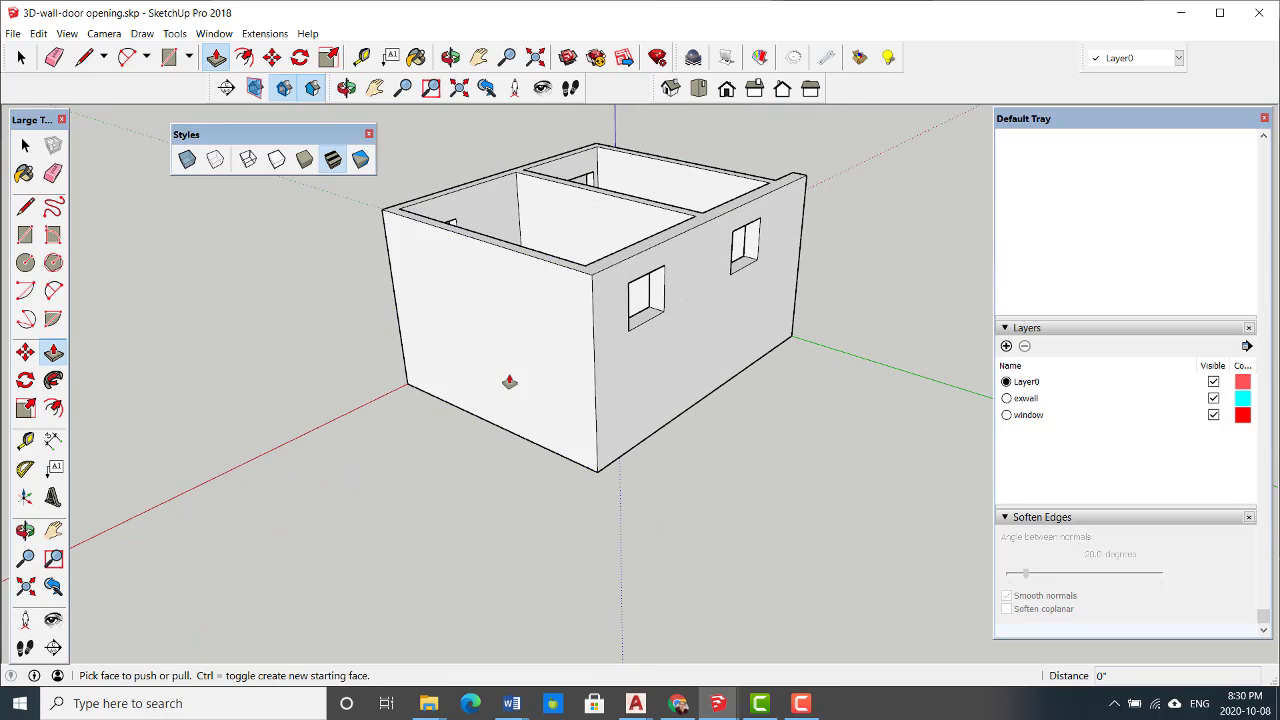
key("space")
middle_click_drag(662, 349, 620, 408)
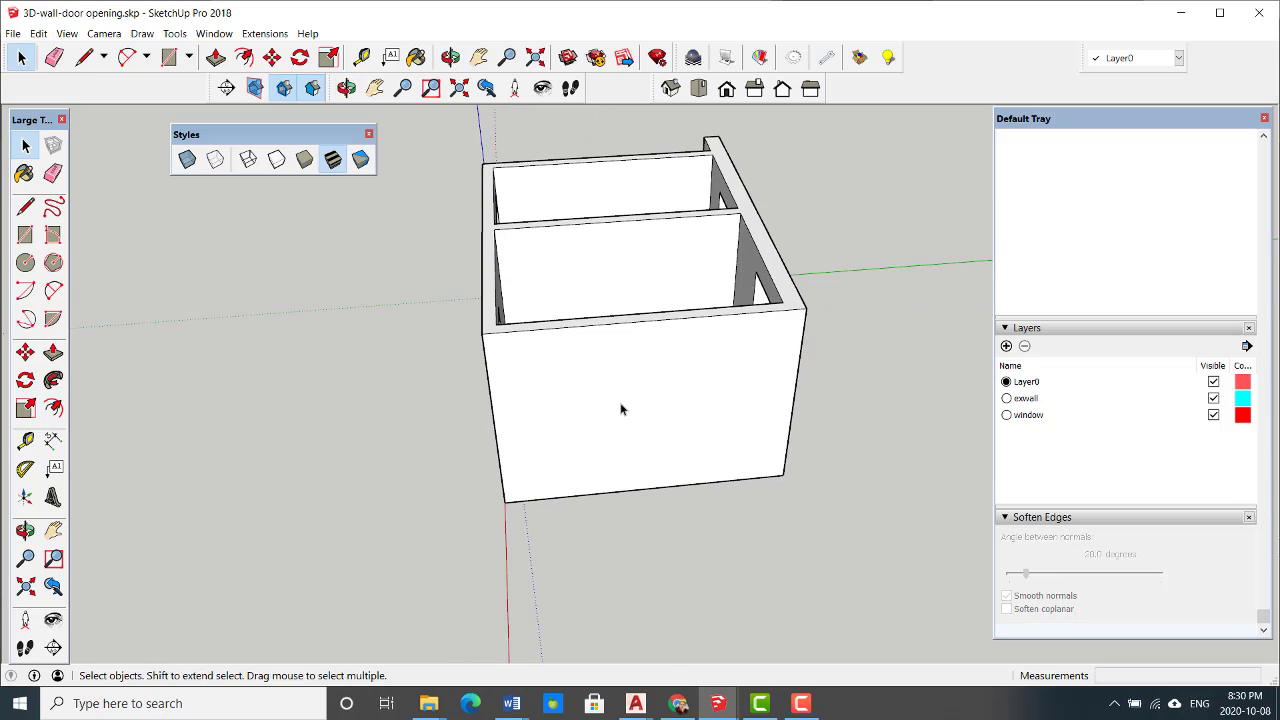
- Select the right room's floor together with its edges
middle_click_drag(686, 374, 489, 455)
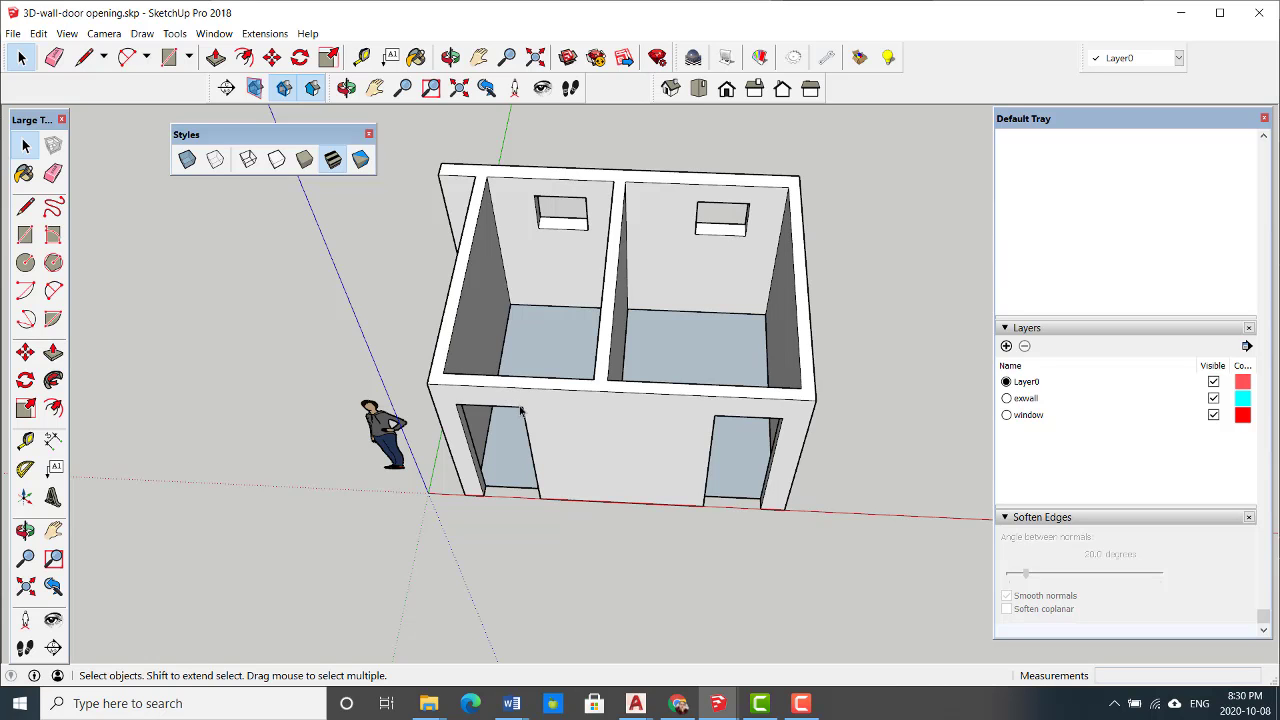
middle_click_drag(554, 343, 591, 403)
left_click(588, 403)
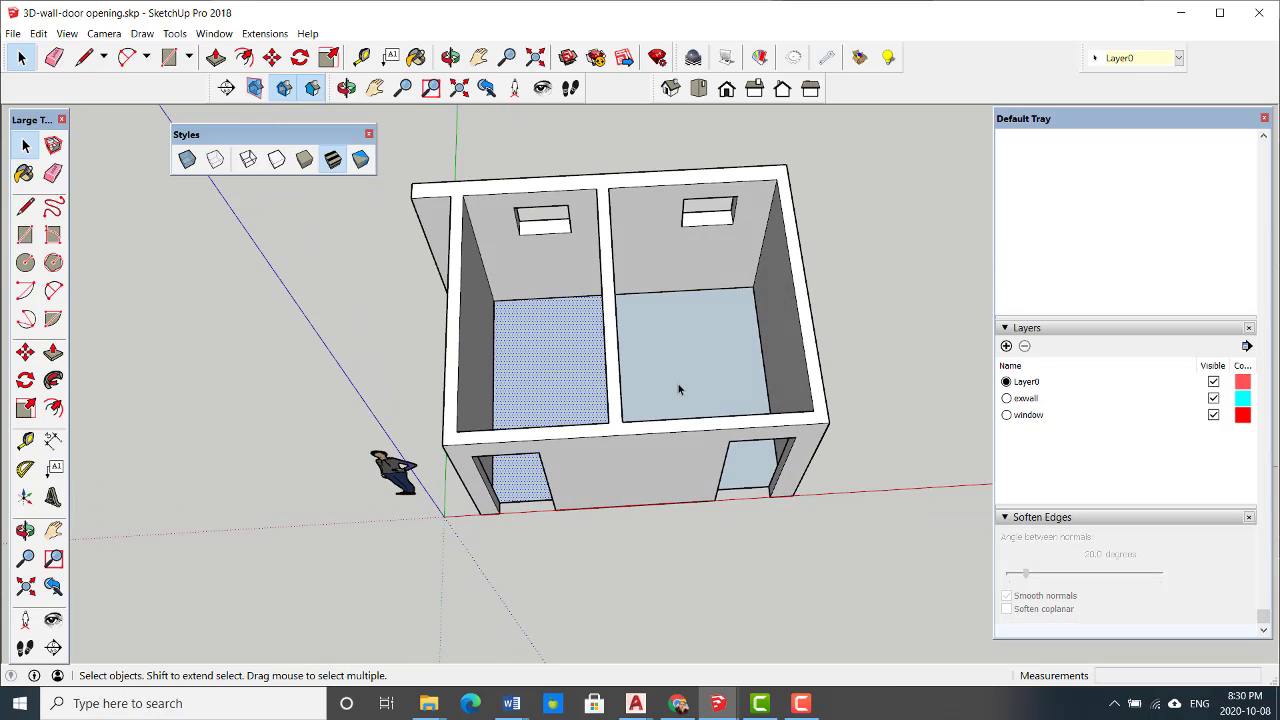
left_click(678, 390)
left_click(580, 390)
left_click(669, 386)
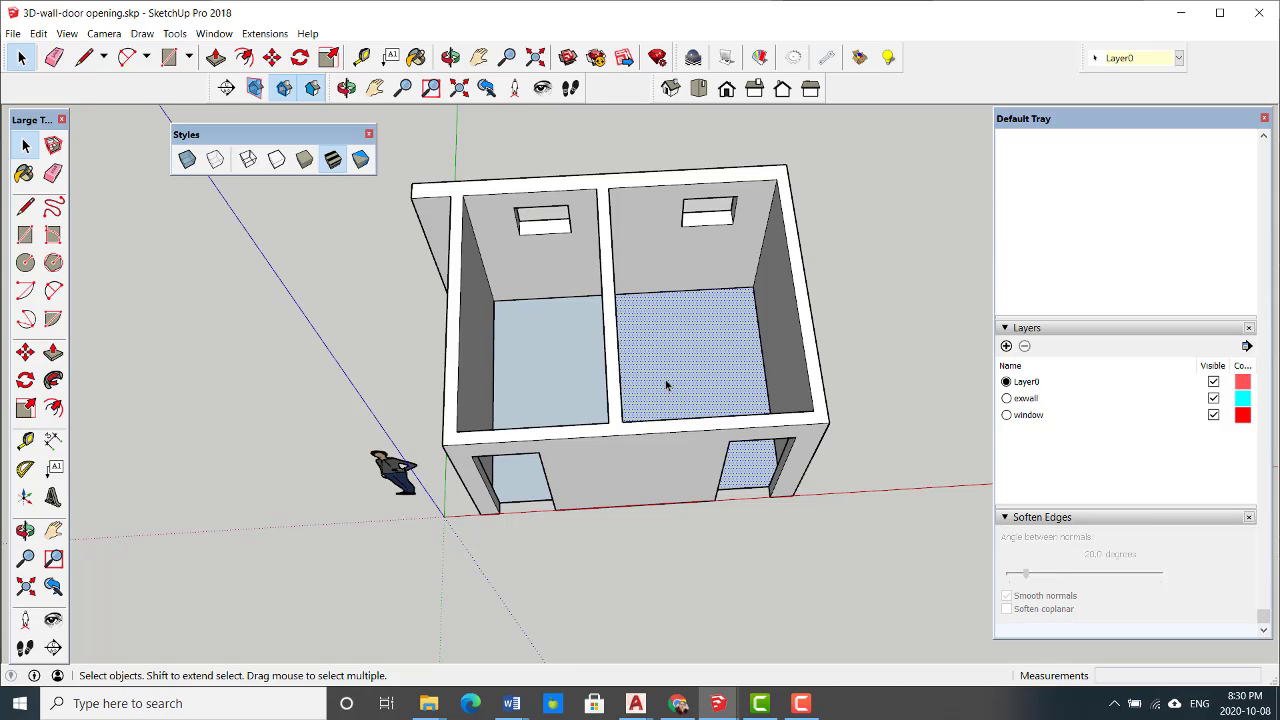
double_click(666, 385)
- Add the left room's floor to the selection and make both floors one group
middle_click_drag(666, 385, 722, 410)
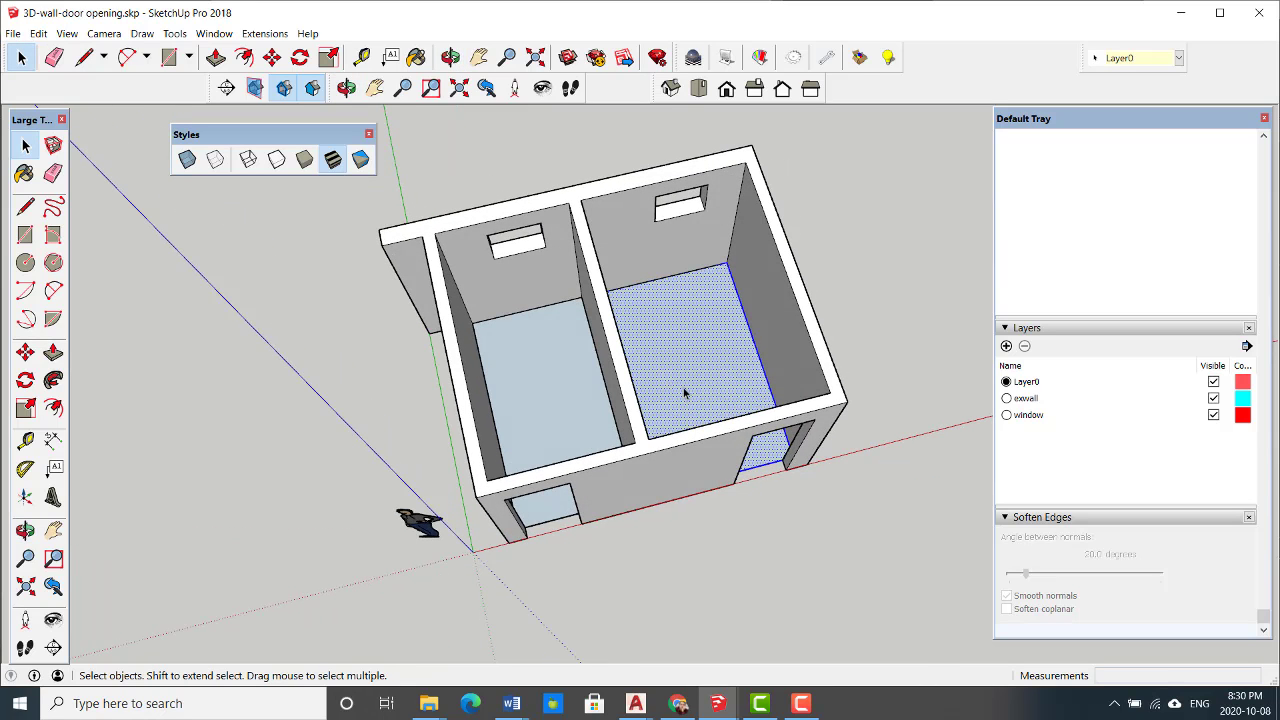
left_click(520, 403, "shift")
scroll(457, 466, "down", 5)
middle_click_drag(457, 466, 658, 449)
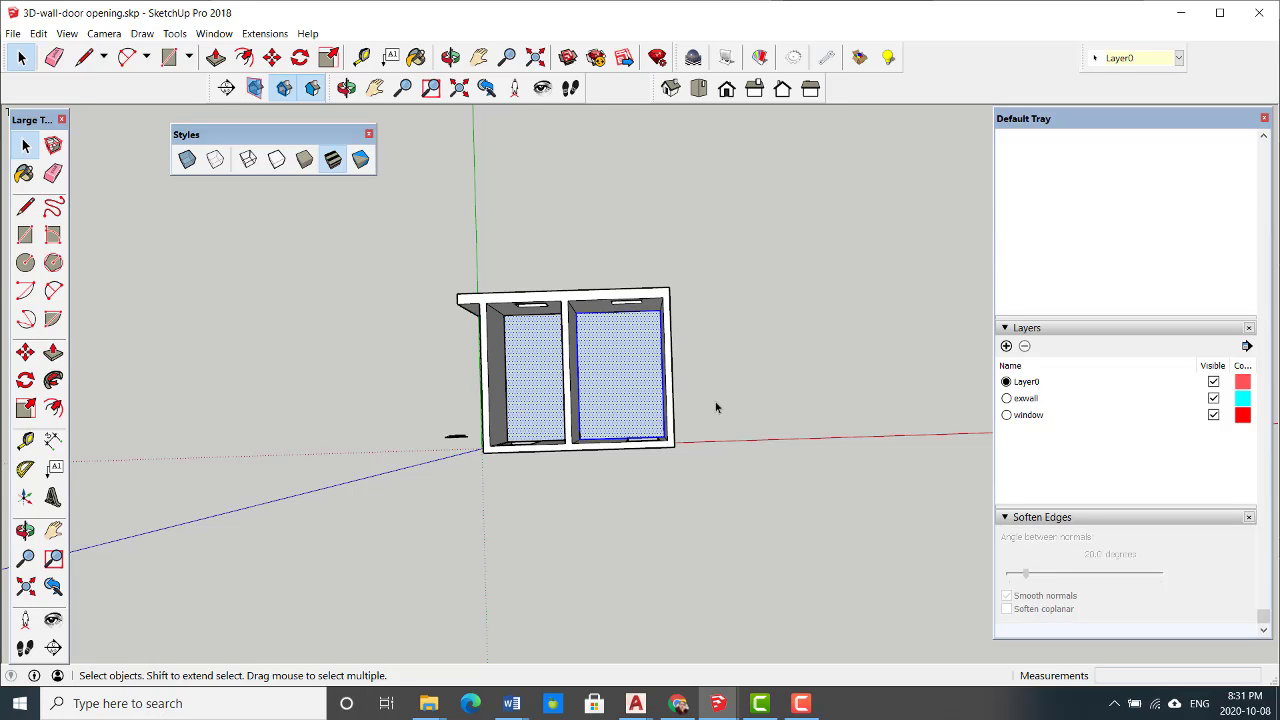
right_click(607, 370)
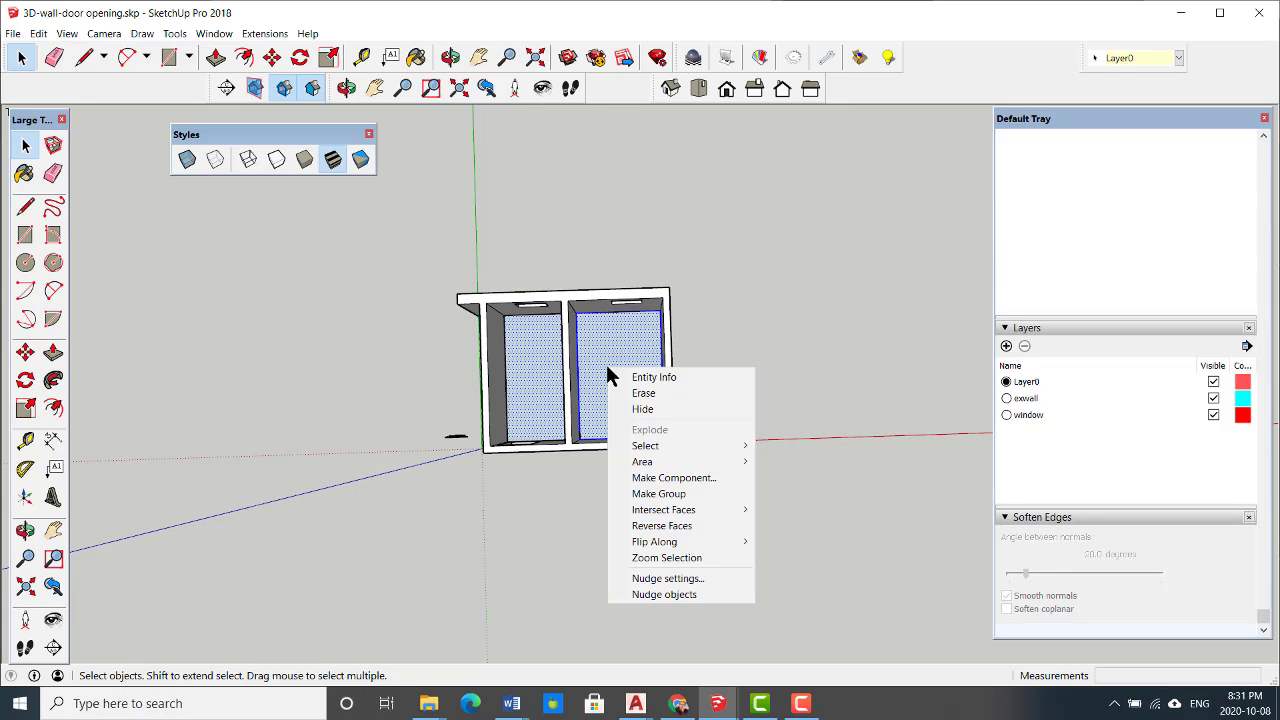
left_click(634, 494)
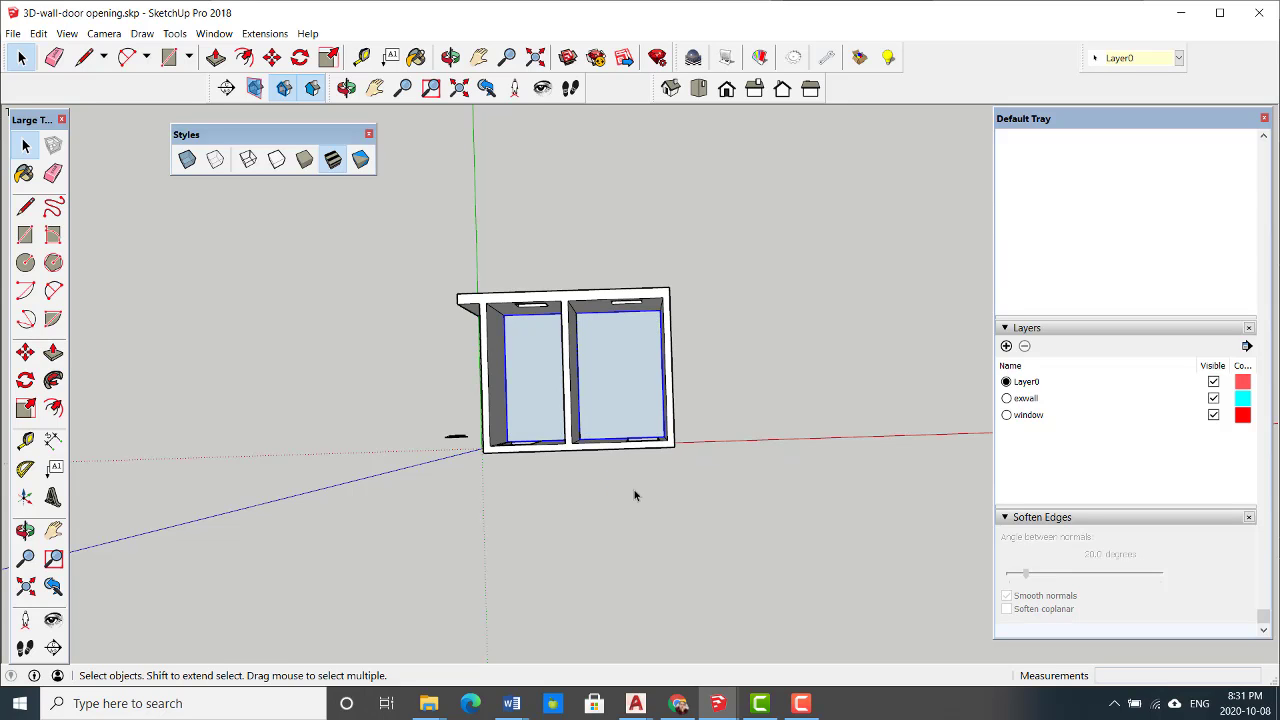